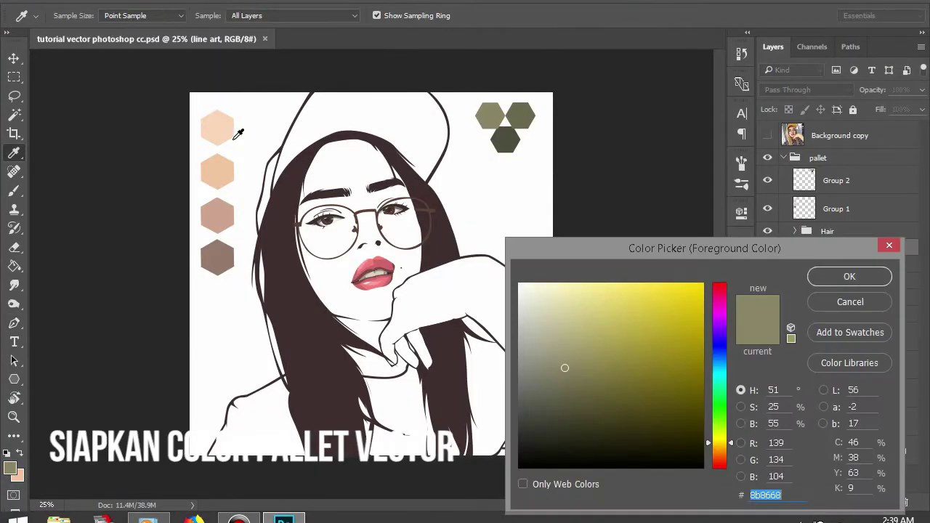
Confirm the sampled peach skin tone as the foreground colour.
{"action": "left_click", "coordinate": [833, 279]}
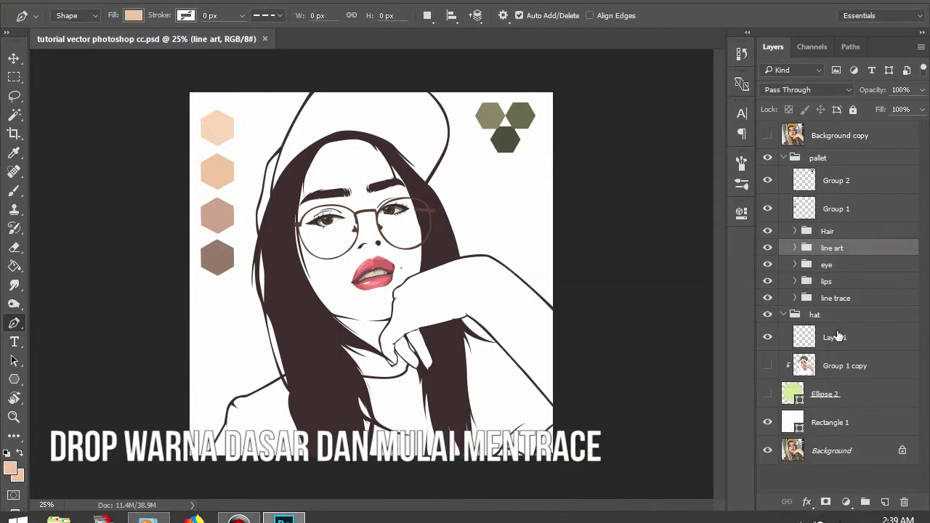
Add a new empty layer inside its own group named 'skin'.
{"action": "left_click", "coordinate": [827, 331]}
{"action": "left_click", "coordinate": [838, 364]}
{"action": "key", "text": "ctrl+shift+alt+n"}
{"action": "key", "text": "ctrl+g"}
{"action": "double_click", "coordinate": [816, 359]}
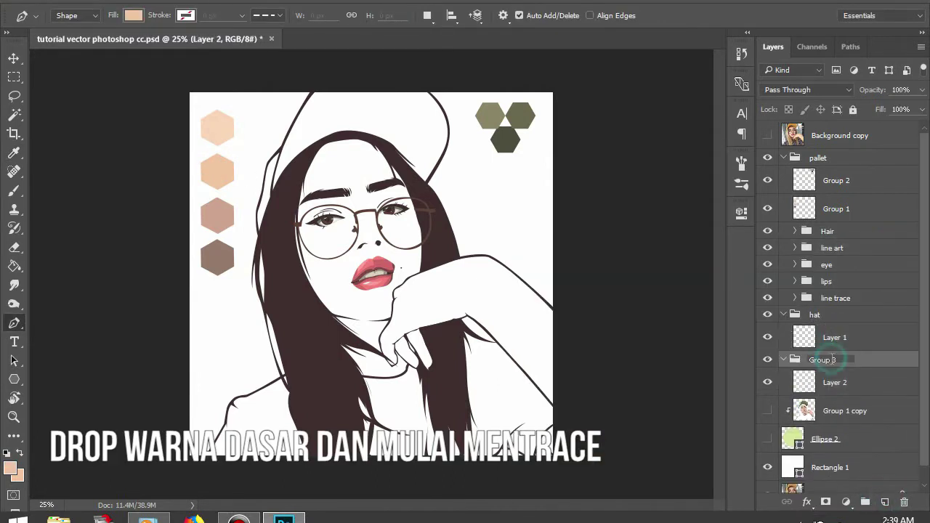
{"action": "type", "text": "skin"}
{"action": "key", "text": "Return"}
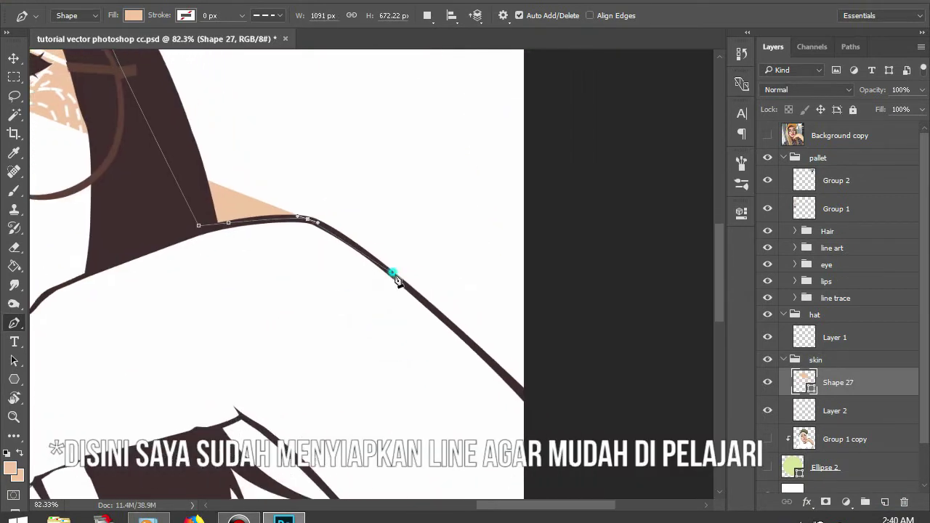
Trace the flat peach shape over the face, neck and hand outlines.
{"action": "left_click", "coordinate": [523, 386]}
{"action": "scroll", "coordinate": [513, 279], "scroll_direction": "down", "scroll_amount": 3}
{"action": "left_click", "coordinate": [497, 485]}
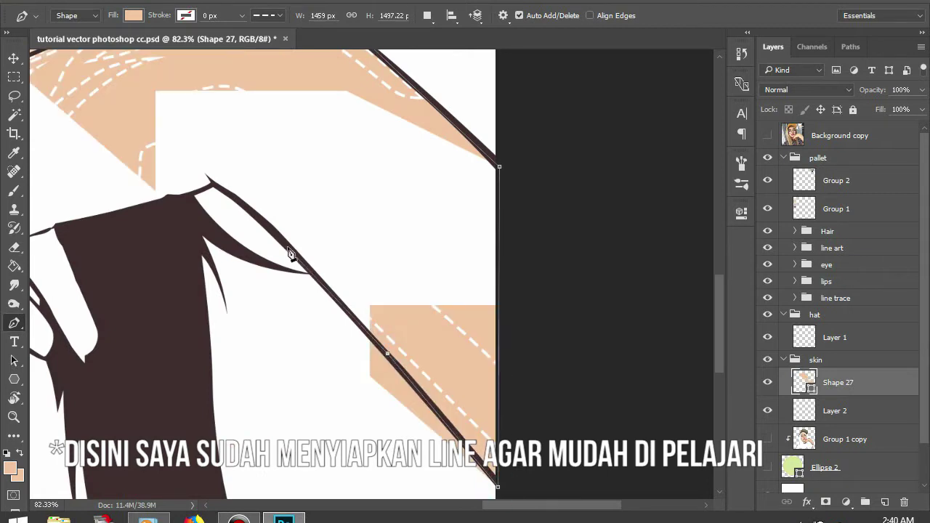
{"action": "scroll", "coordinate": [264, 343], "scroll_direction": "down", "scroll_amount": 5}
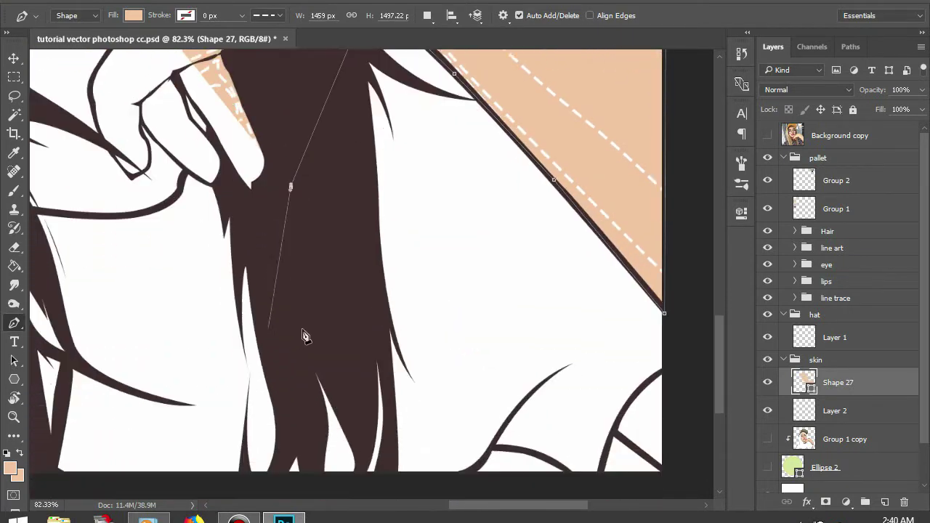
{"action": "left_click", "coordinate": [183, 173]}
{"action": "scroll", "coordinate": [333, 203], "scroll_direction": "left", "scroll_amount": 5}
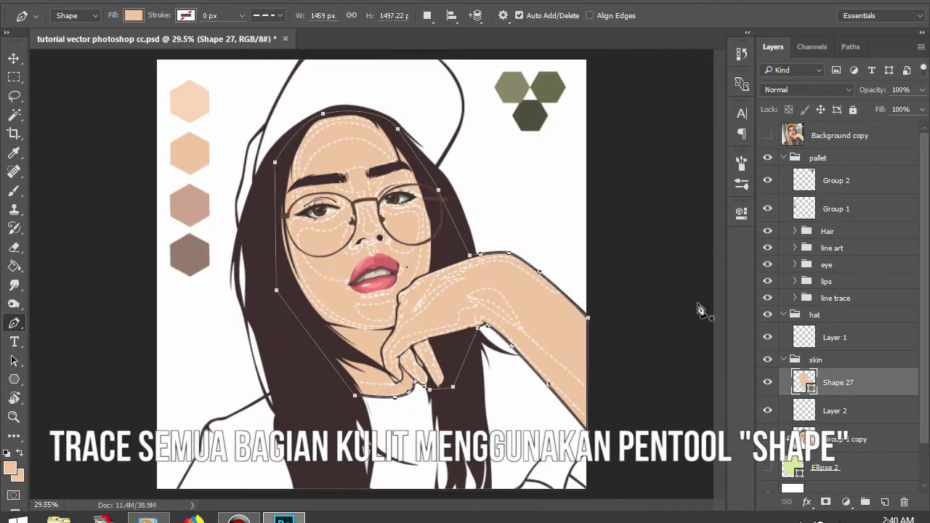
{"action": "left_click", "coordinate": [835, 337]}
Select the hat group's empty layer and set the foreground to olive green.
{"action": "left_click", "coordinate": [825, 315]}
{"action": "left_click", "coordinate": [834, 337]}
{"action": "left_click", "coordinate": [10, 469]}
{"action": "left_click", "coordinate": [512, 87]}
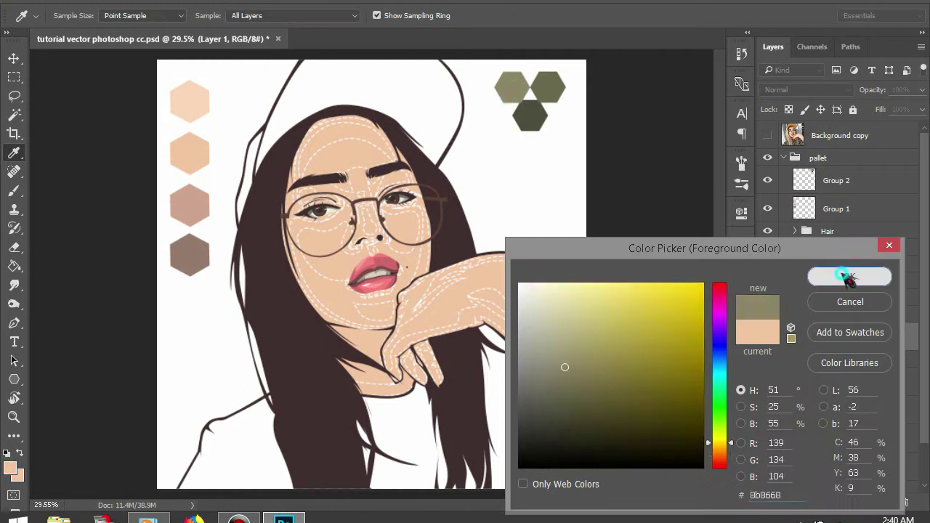
{"action": "left_click", "coordinate": [848, 274]}
Trace the cap outline from the hair edge up over its curved top.
{"action": "scroll", "coordinate": [439, 143], "scroll_direction": "up", "scroll_amount": 3}
{"action": "scroll", "coordinate": [439, 143], "scroll_direction": "up", "scroll_amount": 3}
{"action": "left_click", "coordinate": [223, 278]}
{"action": "left_click", "coordinate": [210, 240]}
{"action": "left_click", "coordinate": [215, 198]}
{"action": "scroll", "coordinate": [230, 169], "scroll_direction": "up", "scroll_amount": 2}
{"action": "scroll", "coordinate": [295, 129], "scroll_direction": "down", "scroll_amount": 2}
{"action": "scroll", "coordinate": [326, 127], "scroll_direction": "up", "scroll_amount": 2}
{"action": "left_click", "coordinate": [321, 129]}
{"action": "left_click_drag", "start_coordinate": [582, 130], "coordinate": [645, 148]}
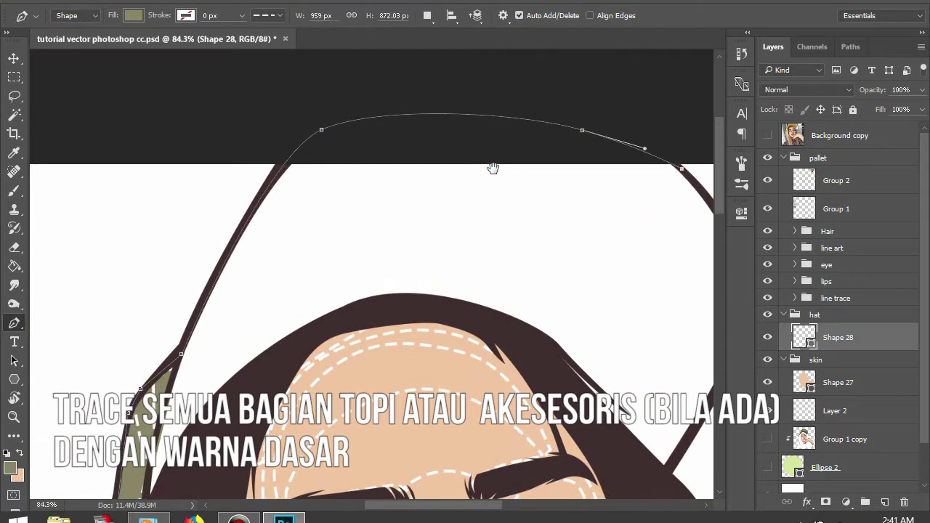
Close the olive cap shape down its side and along the hairline.
{"action": "left_click_drag", "start_coordinate": [493, 168], "coordinate": [253, 79]}
{"action": "left_click", "coordinate": [492, 149]}
{"action": "left_click", "coordinate": [322, 304]}
{"action": "left_click", "coordinate": [190, 216]}
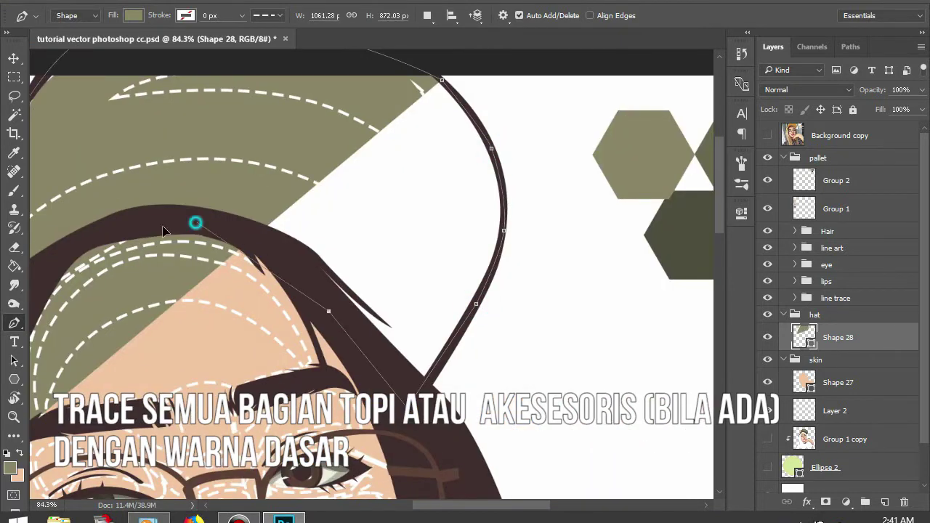
{"action": "left_click_drag", "start_coordinate": [194, 221], "coordinate": [484, 148]}
{"action": "left_click_drag", "start_coordinate": [304, 224], "coordinate": [271, 291]}
{"action": "key", "text": "ctrl+minus"}
{"action": "key", "text": "ctrl+minus"}
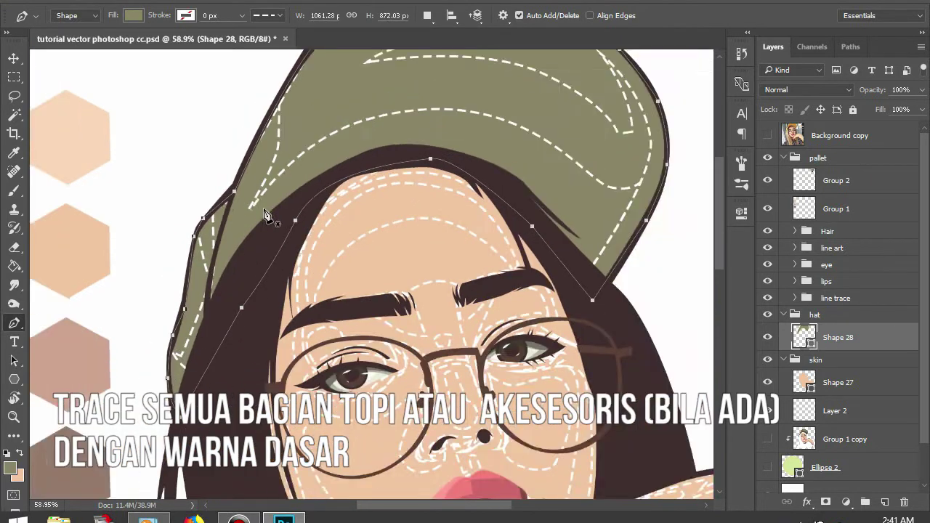
{"action": "key", "text": "ctrl+minus"}
Wrap Layer 2 of the skin group in a new group.
{"action": "scroll", "coordinate": [465, 290], "scroll_direction": "down", "scroll_amount": 1}
{"action": "left_click", "coordinate": [815, 360]}
{"action": "left_click", "coordinate": [835, 411]}
{"action": "key", "text": "ctrl+g"}
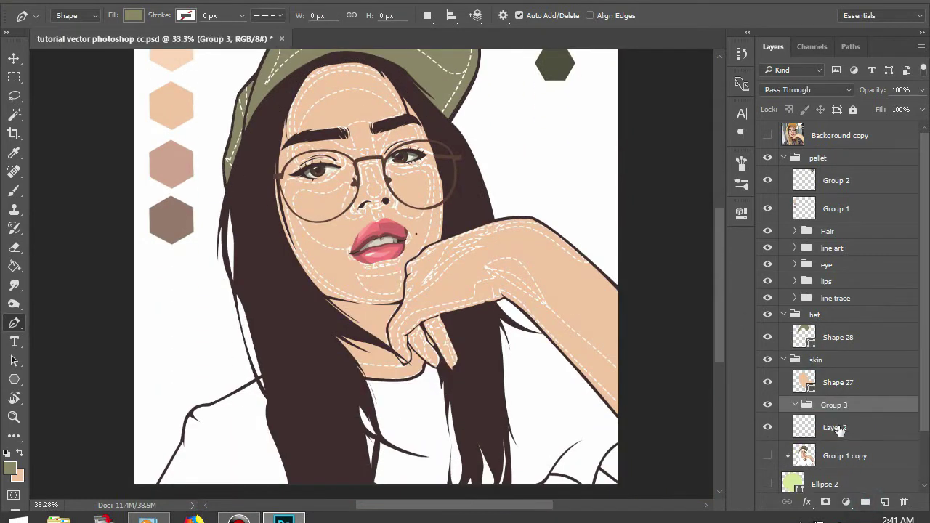
Name the new group 't shirt' and set the foreground to dark brown.
{"action": "double_click", "coordinate": [825, 405]}
{"action": "type", "text": "shirt"}
{"action": "key", "text": "Return"}
{"action": "left_click", "coordinate": [846, 428]}
{"action": "left_click", "coordinate": [10, 469]}
{"action": "left_click", "coordinate": [850, 277]}
Trace the shirt shape from the collar along the neckline under the hand.
{"action": "key", "text": "p"}
{"action": "scroll", "coordinate": [204, 331], "scroll_direction": "up", "scroll_amount": 2}
{"action": "scroll", "coordinate": [203, 330], "scroll_direction": "up", "scroll_amount": 2}
{"action": "left_click", "coordinate": [145, 420]}
{"action": "left_click", "coordinate": [203, 328]}
{"action": "left_click", "coordinate": [371, 190]}
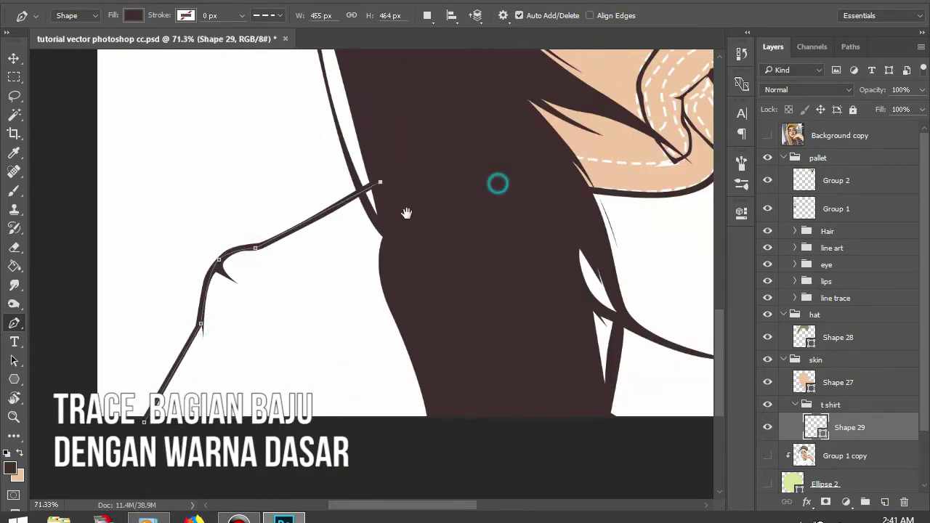
{"action": "left_click_drag", "start_coordinate": [494, 183], "coordinate": [254, 231]}
{"action": "left_click", "coordinate": [343, 250]}
{"action": "left_click", "coordinate": [399, 253]}
{"action": "left_click", "coordinate": [581, 188]}
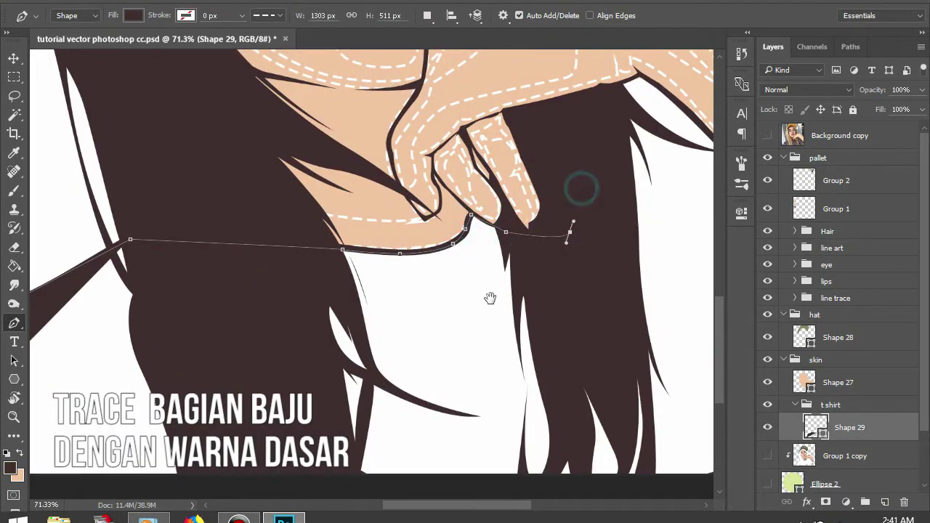
{"action": "scroll", "coordinate": [477, 230], "scroll_direction": "up", "scroll_amount": 3}
{"action": "left_click", "coordinate": [477, 231]}
Finish the shirt shape down the right edge, lower fold and bottom.
{"action": "scroll", "coordinate": [504, 243], "scroll_direction": "down", "scroll_amount": 3}
{"action": "scroll", "coordinate": [504, 243], "scroll_direction": "right", "scroll_amount": 3}
{"action": "left_click", "coordinate": [544, 315]}
{"action": "left_click", "coordinate": [540, 370]}
{"action": "left_click", "coordinate": [502, 398]}
{"action": "left_click", "coordinate": [477, 462]}
{"action": "left_click", "coordinate": [471, 474]}
{"action": "left_click", "coordinate": [447, 461]}
{"action": "left_click_drag", "start_coordinate": [380, 440], "coordinate": [361, 452]}
{"action": "left_click", "coordinate": [356, 469]}
{"action": "scroll", "coordinate": [356, 469], "scroll_direction": "down", "scroll_amount": 5}
{"action": "scroll", "coordinate": [643, 302], "scroll_direction": "left", "scroll_amount": 5}
{"action": "left_click", "coordinate": [133, 339]}
{"action": "scroll", "coordinate": [425, 276], "scroll_direction": "right", "scroll_amount": 5}
{"action": "scroll", "coordinate": [556, 327], "scroll_direction": "up", "scroll_amount": 2}
Patch the gap in the skin shape using Combine Shapes.
{"action": "left_click", "coordinate": [838, 383]}
{"action": "left_click", "coordinate": [428, 15]}
{"action": "left_click", "coordinate": [502, 50]}
{"action": "left_click", "coordinate": [624, 325]}
{"action": "left_click", "coordinate": [613, 299]}
{"action": "left_click", "coordinate": [557, 376]}
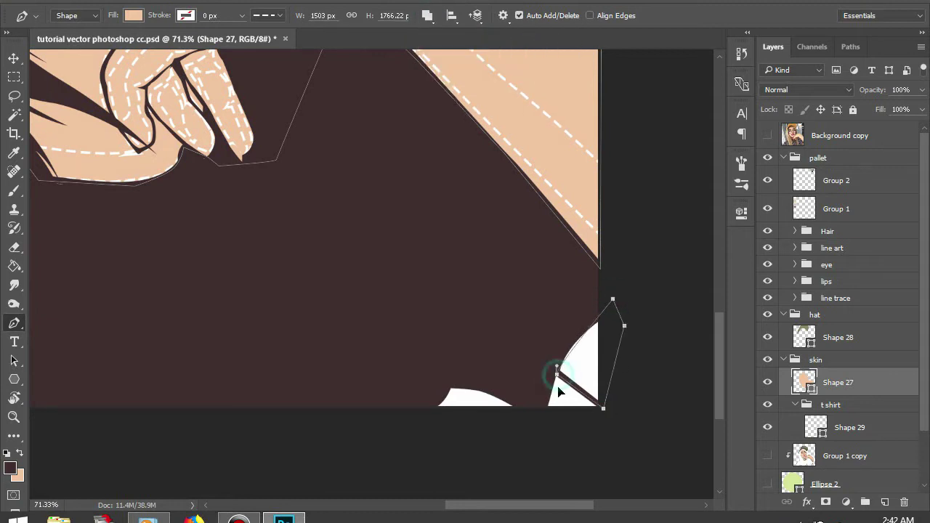
{"action": "left_click", "coordinate": [834, 336]}
{"action": "left_click", "coordinate": [613, 298]}
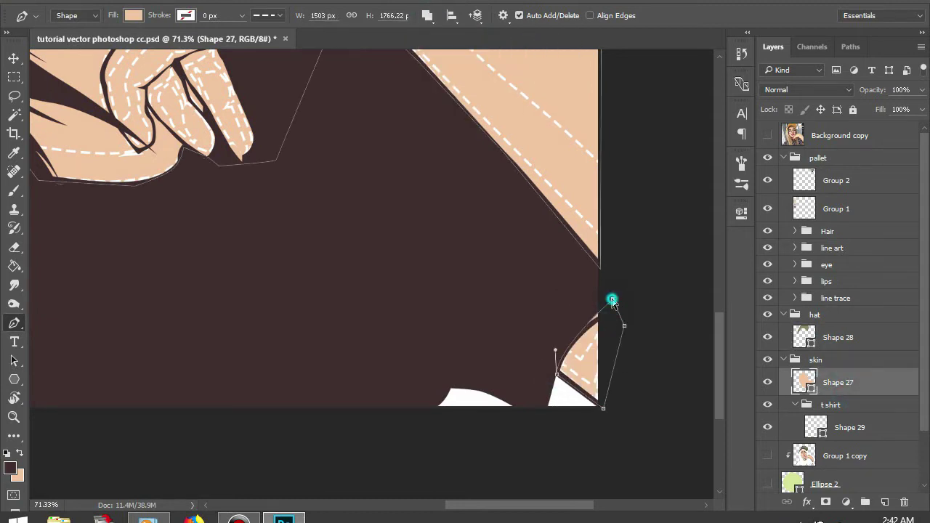
Add a new empty layer above the skin base and start renaming it.
{"action": "left_click", "coordinate": [836, 339]}
{"action": "scroll", "coordinate": [415, 239], "scroll_direction": "down", "scroll_amount": 5}
{"action": "scroll", "coordinate": [415, 240], "scroll_direction": "up", "scroll_amount": 1}
{"action": "left_click", "coordinate": [838, 386]}
{"action": "key", "text": "ctrl+shift+alt+n"}
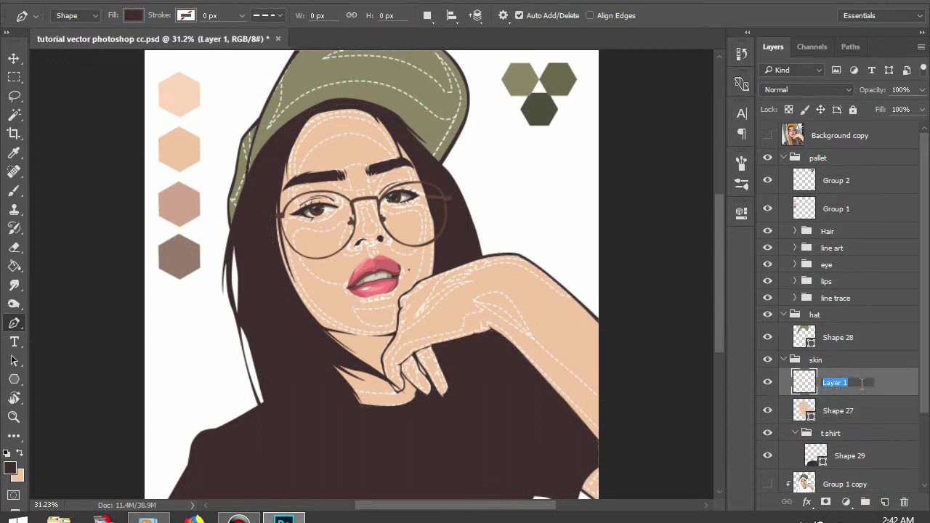
Name the layer 'shadow 1' and sample the pinkish shadow tone as foreground.
{"action": "type", "text": "shadow 1"}
{"action": "key", "text": "Return"}
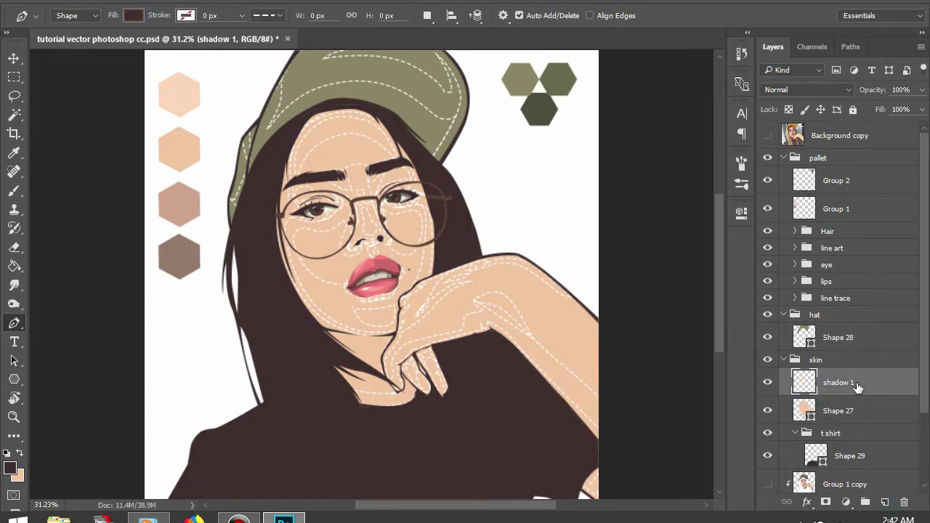
{"action": "left_click", "coordinate": [10, 468]}
{"action": "left_click", "coordinate": [179, 202]}
{"action": "left_click", "coordinate": [865, 281]}
Start the shadow path at the forehead, curving along the hairline.
{"action": "scroll", "coordinate": [287, 222], "scroll_direction": "up", "scroll_amount": 1}
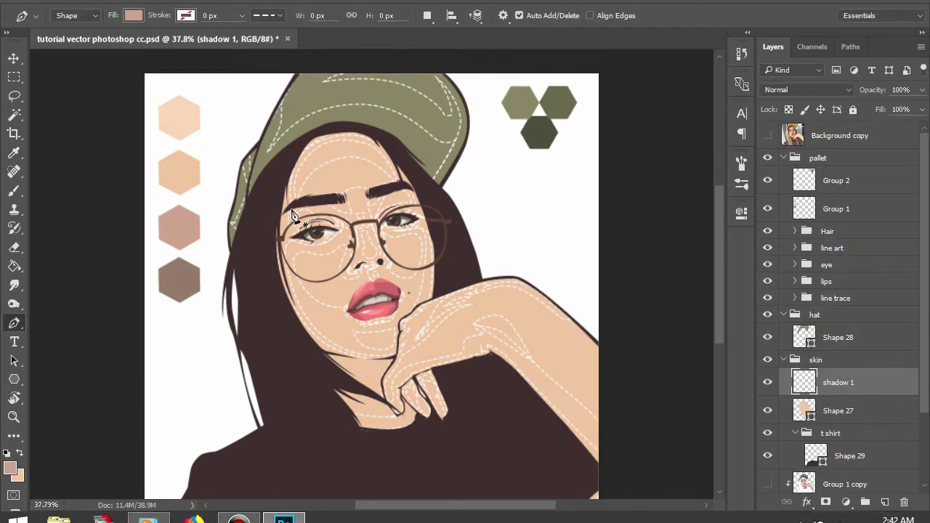
{"action": "scroll", "coordinate": [284, 224], "scroll_direction": "up", "scroll_amount": 3}
{"action": "scroll", "coordinate": [284, 224], "scroll_direction": "up", "scroll_amount": 2}
{"action": "left_click", "coordinate": [277, 235]}
{"action": "left_click_drag", "start_coordinate": [300, 99], "coordinate": [304, 93]}
{"action": "mouse_move", "coordinate": [397, 49]}
{"action": "left_mouse_down"}
{"action": "mouse_move", "coordinate": [365, 184]}
{"action": "mouse_move", "coordinate": [442, 157]}
{"action": "left_mouse_up"}
{"action": "left_click_drag", "start_coordinate": [512, 191], "coordinate": [524, 203]}
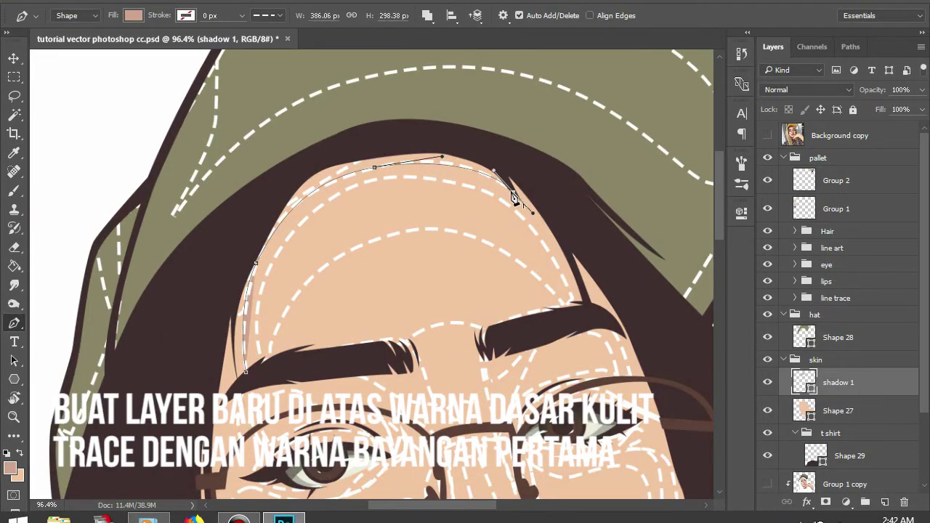
{"action": "scroll", "coordinate": [145, 187], "scroll_direction": "down", "scroll_amount": 5}
{"action": "scroll", "coordinate": [145, 186], "scroll_direction": "down", "scroll_amount": 3}
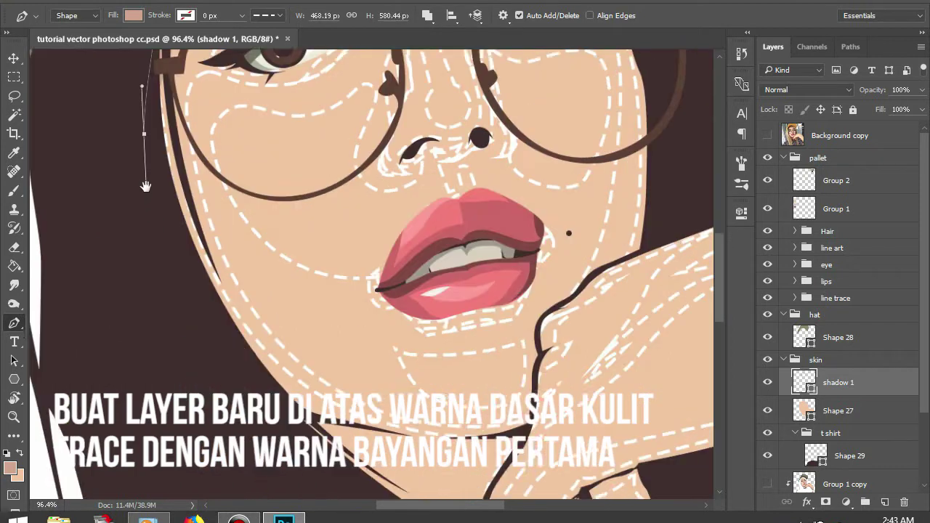
{"action": "scroll", "coordinate": [240, 349], "scroll_direction": "down", "scroll_amount": 4}
{"action": "left_click_drag", "start_coordinate": [348, 327], "coordinate": [353, 343]}
{"action": "left_click_drag", "start_coordinate": [421, 386], "coordinate": [432, 390]}
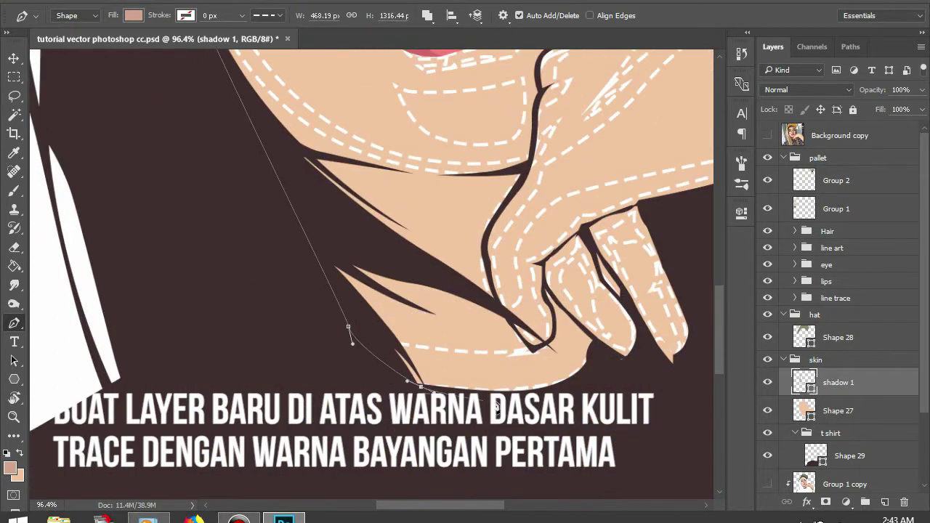
Continue the shadow path along the hand, jaw and up the left cheek.
{"action": "left_click", "coordinate": [589, 365]}
{"action": "left_click", "coordinate": [596, 338]}
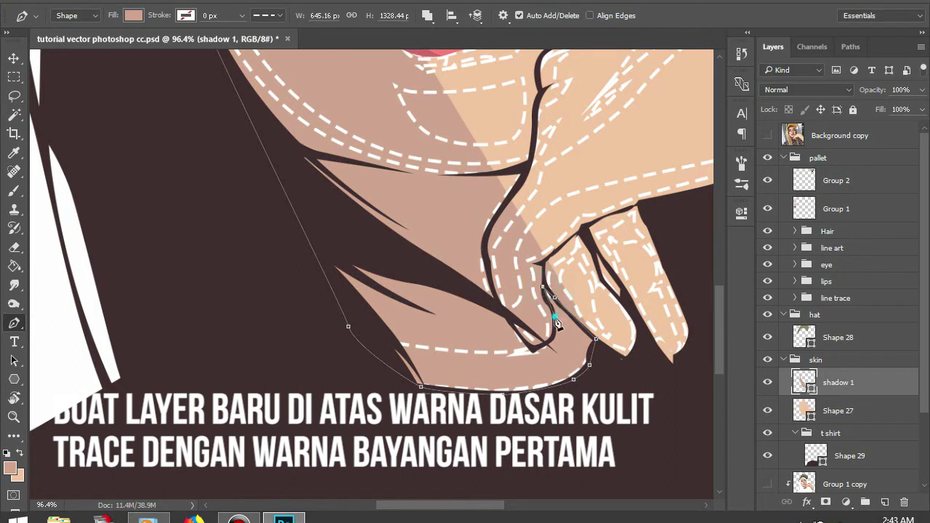
{"action": "left_click", "coordinate": [549, 341]}
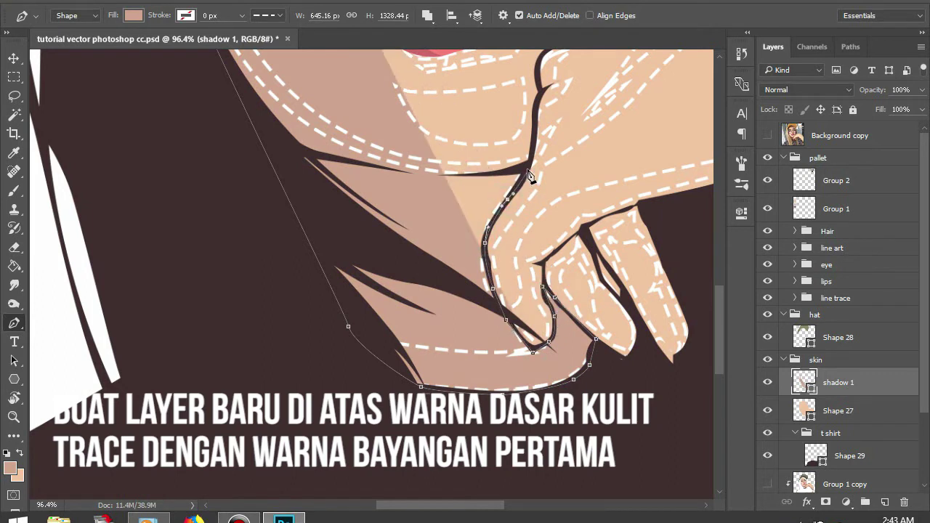
{"action": "left_click_drag", "start_coordinate": [485, 270], "coordinate": [478, 381]}
{"action": "left_click_drag", "start_coordinate": [283, 222], "coordinate": [166, 128]}
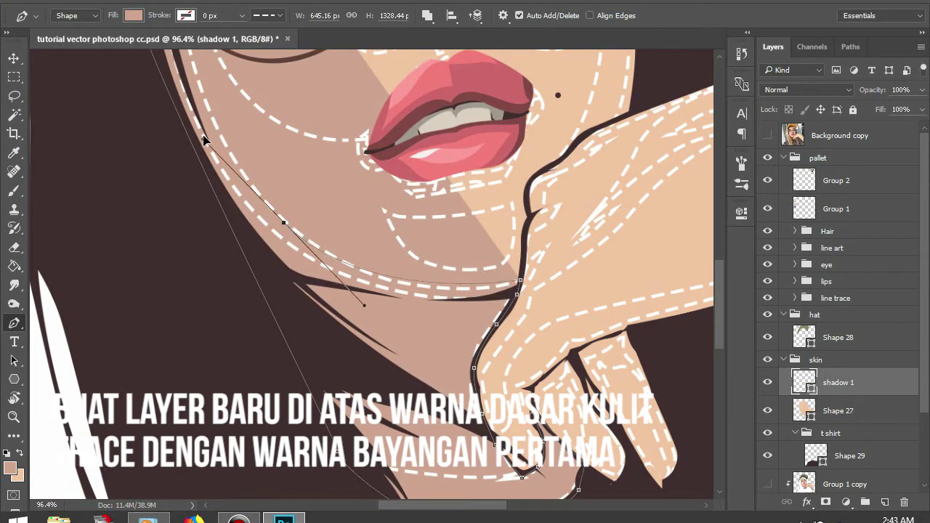
{"action": "scroll", "coordinate": [166, 128], "scroll_direction": "up", "scroll_amount": 4}
{"action": "scroll", "coordinate": [174, 160], "scroll_direction": "up", "scroll_amount": 1}
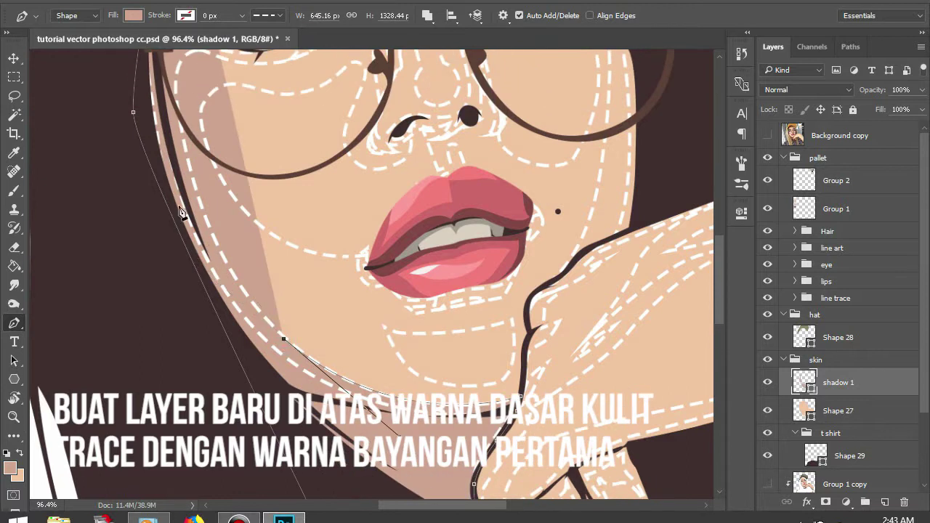
{"action": "left_click_drag", "start_coordinate": [173, 73], "coordinate": [183, 175]}
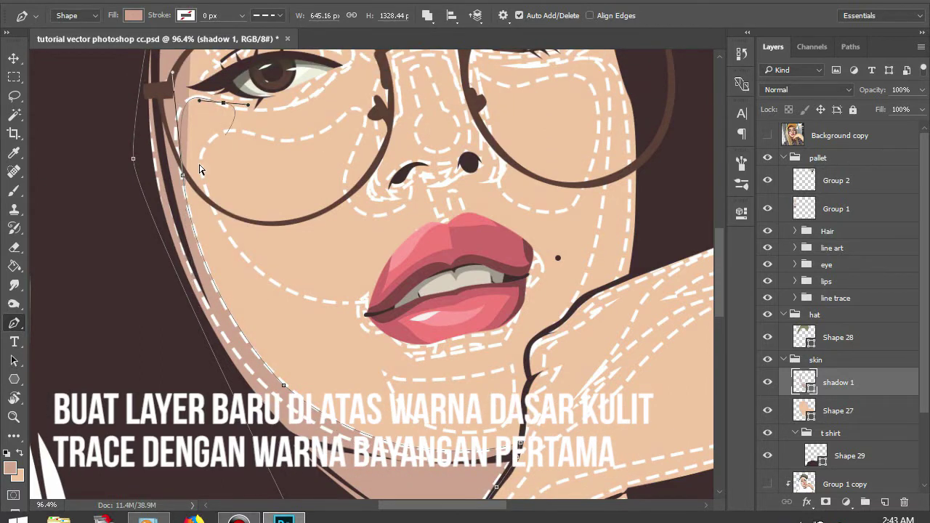
{"action": "left_click_drag", "start_coordinate": [223, 103], "coordinate": [226, 110]}
{"action": "scroll", "coordinate": [293, 117], "scroll_direction": "up", "scroll_amount": 2}
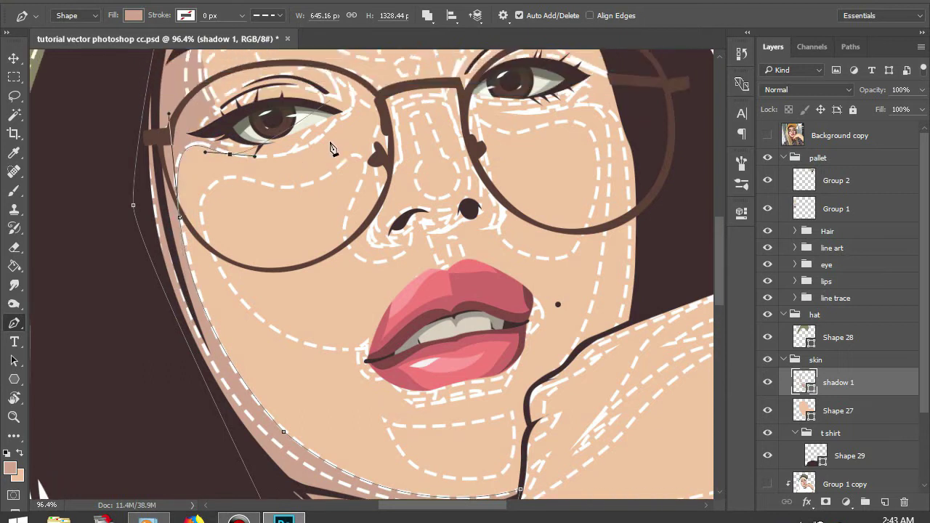
{"action": "scroll", "coordinate": [293, 117], "scroll_direction": "up", "scroll_amount": 3, "text": "alt"}
{"action": "left_click_drag", "start_coordinate": [320, 208], "coordinate": [354, 173]}
Curve the shadow 1 outline down the cheek and along the lower cheek.
{"action": "left_click_drag", "start_coordinate": [375, 140], "coordinate": [370, 113]}
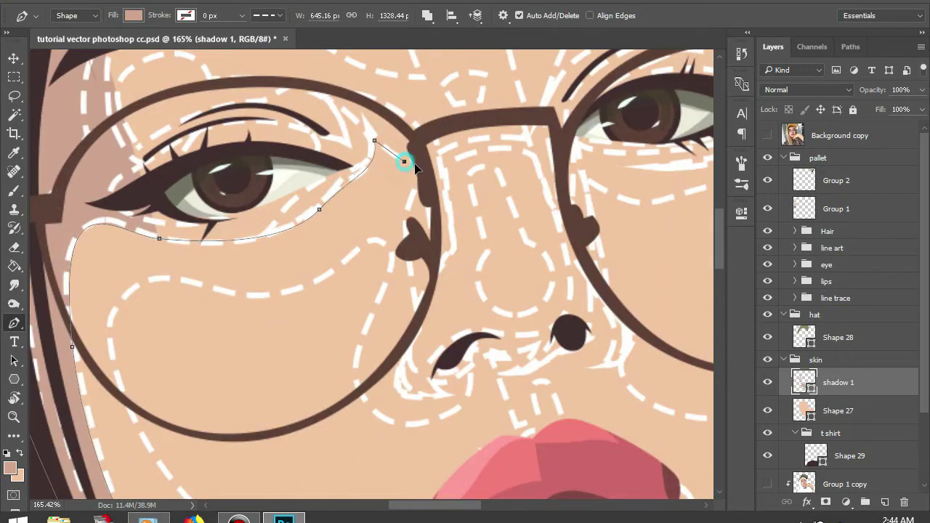
{"action": "scroll", "coordinate": [411, 207], "scroll_direction": "down", "scroll_amount": 1}
{"action": "left_click_drag", "start_coordinate": [418, 275], "coordinate": [417, 284]}
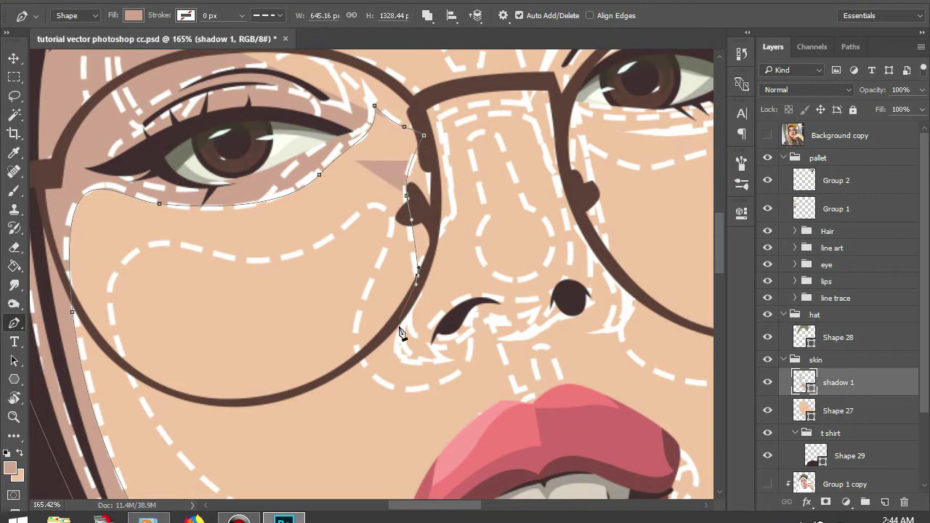
{"action": "left_click_drag", "start_coordinate": [406, 336], "coordinate": [411, 328]}
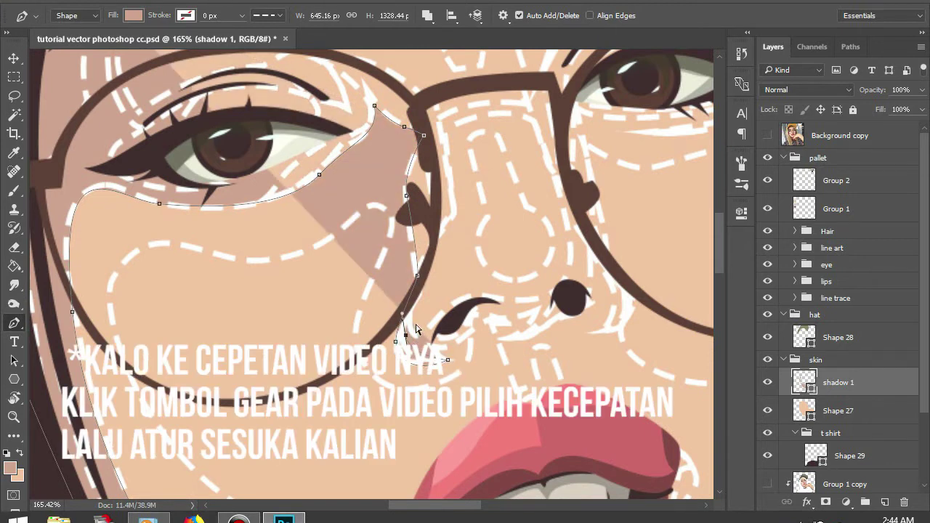
Trace the shadow from the nose bridge down the nose side and around both nostrils.
{"action": "left_click", "coordinate": [444, 132]}
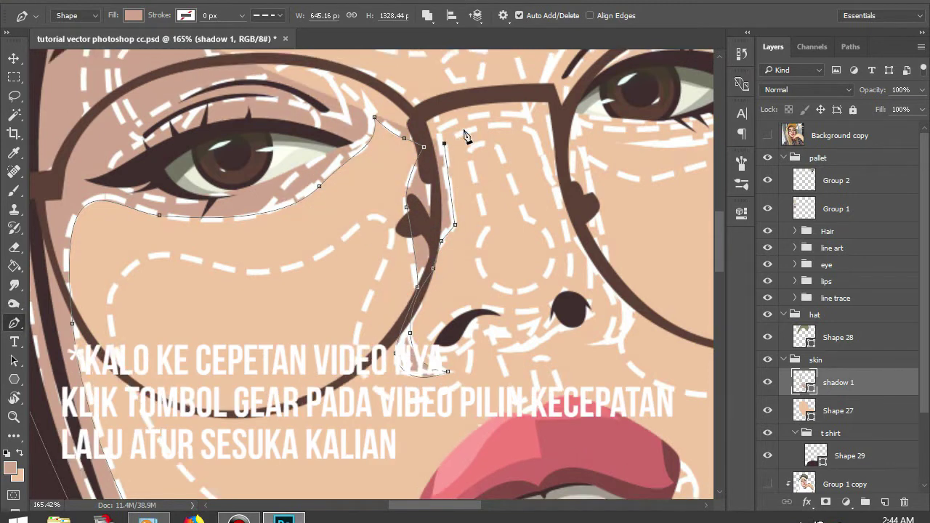
{"action": "scroll", "coordinate": [468, 135], "scroll_direction": "up", "scroll_amount": 1}
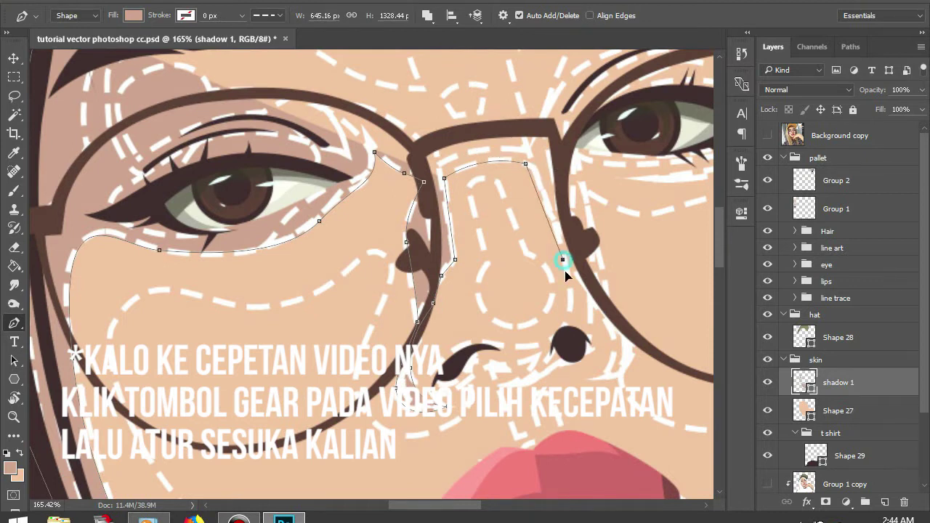
{"action": "left_click_drag", "start_coordinate": [441, 371], "coordinate": [449, 389]}
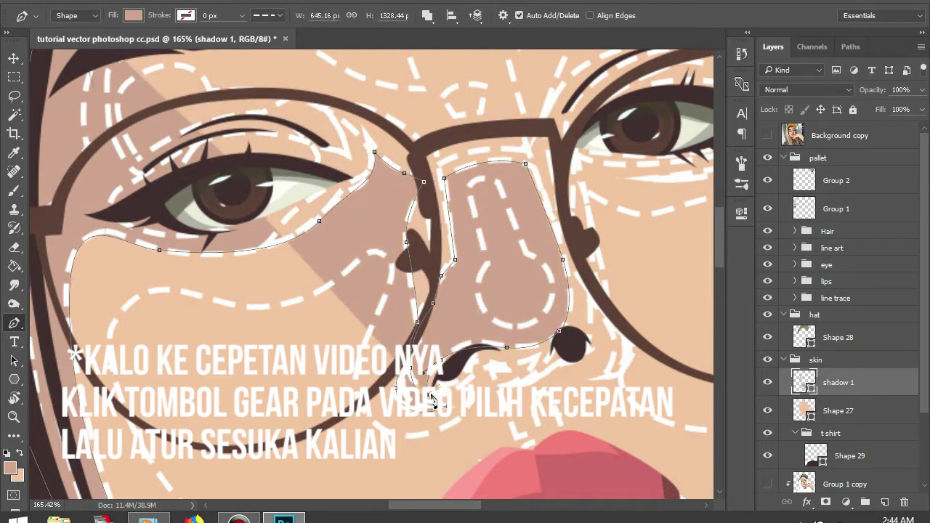
{"action": "left_click_drag", "start_coordinate": [490, 387], "coordinate": [463, 392]}
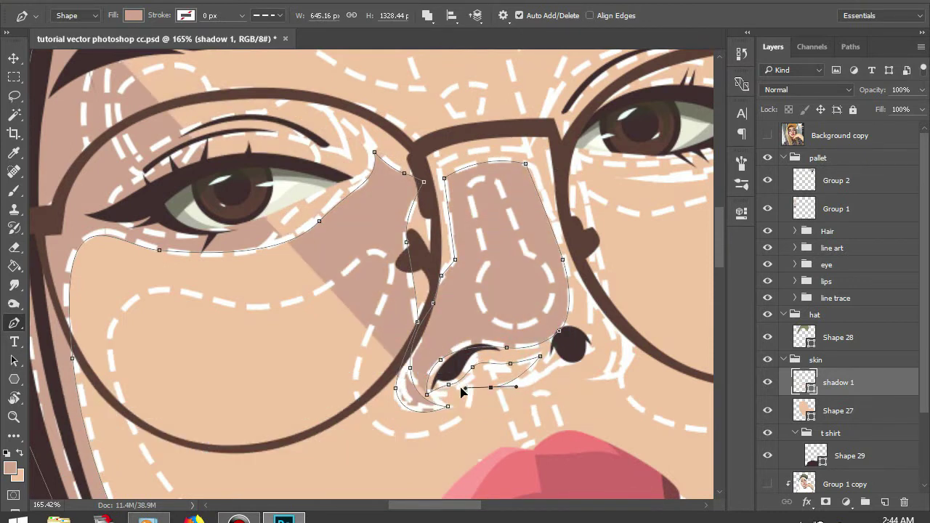
{"action": "left_click_drag", "start_coordinate": [593, 336], "coordinate": [594, 322]}
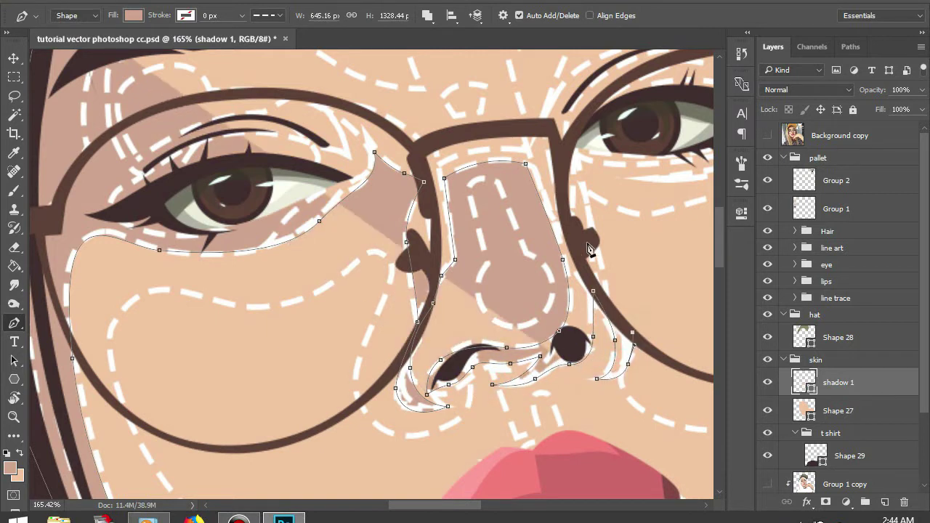
Extend the shadow outline under the right eye.
{"action": "scroll", "coordinate": [509, 218], "scroll_direction": "right", "scroll_amount": 2}
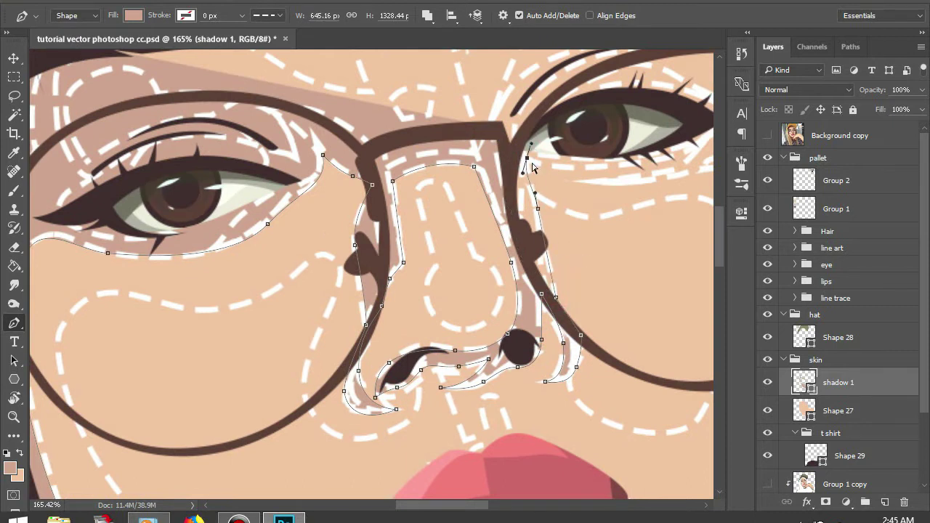
{"action": "left_click_drag", "start_coordinate": [478, 262], "coordinate": [315, 341]}
{"action": "left_click", "coordinate": [532, 226]}
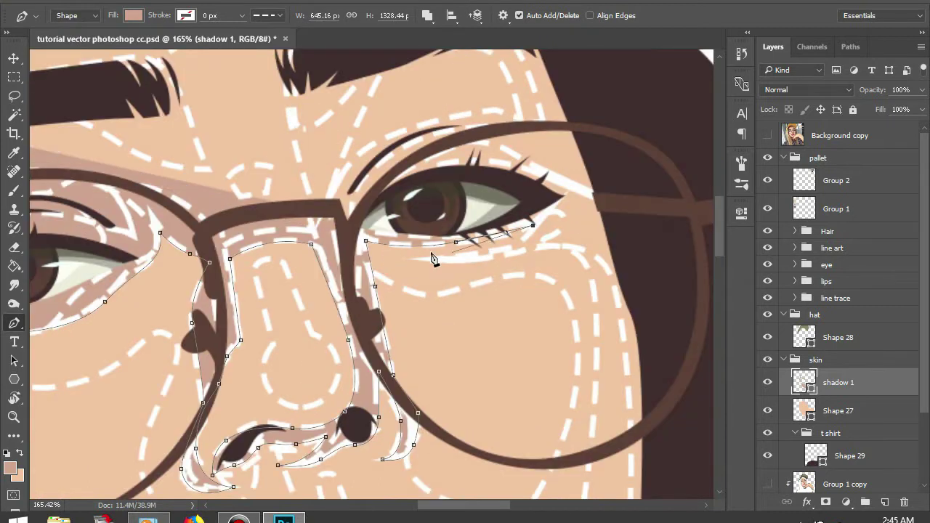
{"action": "left_click", "coordinate": [471, 260]}
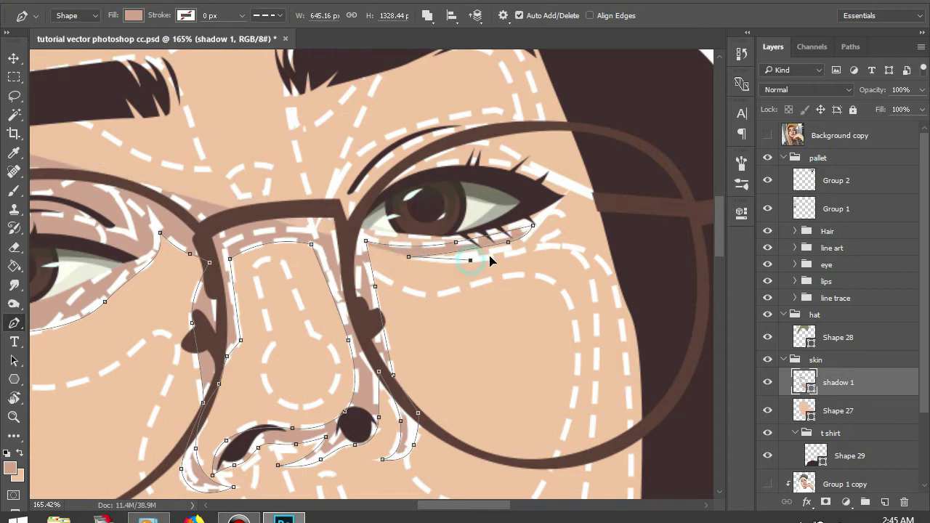
{"action": "scroll", "coordinate": [596, 327], "scroll_direction": "down", "scroll_amount": 5}
{"action": "scroll", "coordinate": [585, 356], "scroll_direction": "down", "scroll_amount": 5}
{"action": "left_click_drag", "start_coordinate": [508, 337], "coordinate": [598, 253]}
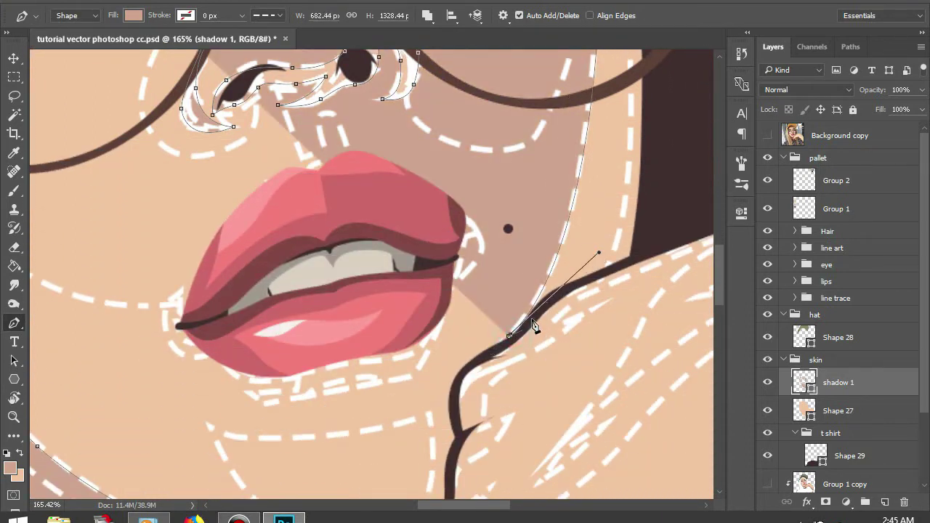
{"action": "scroll", "coordinate": [640, 256], "scroll_direction": "down", "scroll_amount": 3}
{"action": "scroll", "coordinate": [559, 218], "scroll_direction": "down", "scroll_amount": 2}
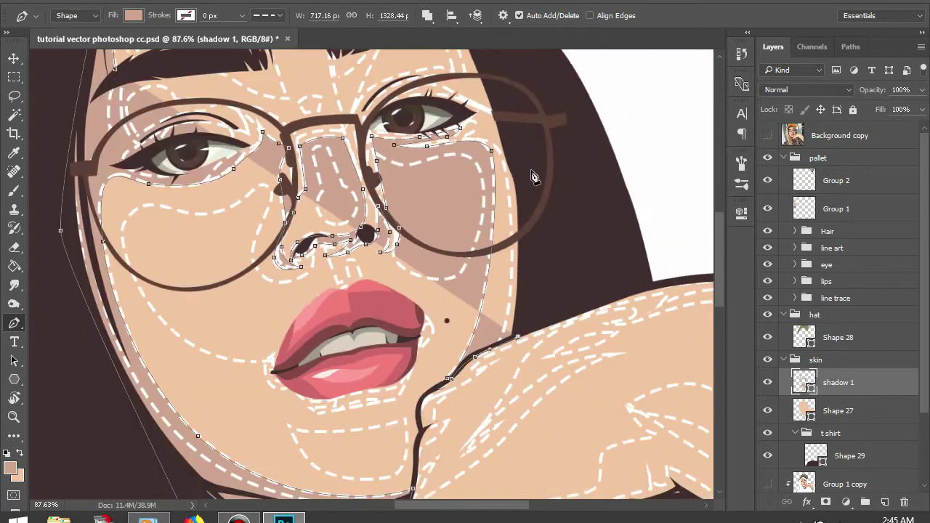
{"action": "scroll", "coordinate": [534, 202], "scroll_direction": "up", "scroll_amount": 4}
{"action": "scroll", "coordinate": [514, 200], "scroll_direction": "up", "scroll_amount": 1}
Carry the shadow up over the brow and right eyebrow to its inner end.
{"action": "left_click", "coordinate": [441, 139]}
{"action": "scroll", "coordinate": [458, 120], "scroll_direction": "up", "scroll_amount": 2}
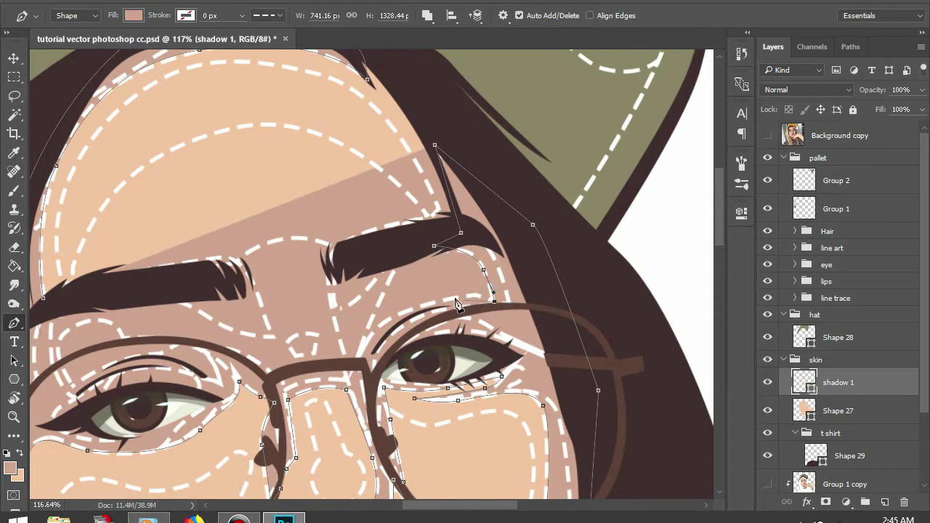
{"action": "left_click", "coordinate": [401, 262]}
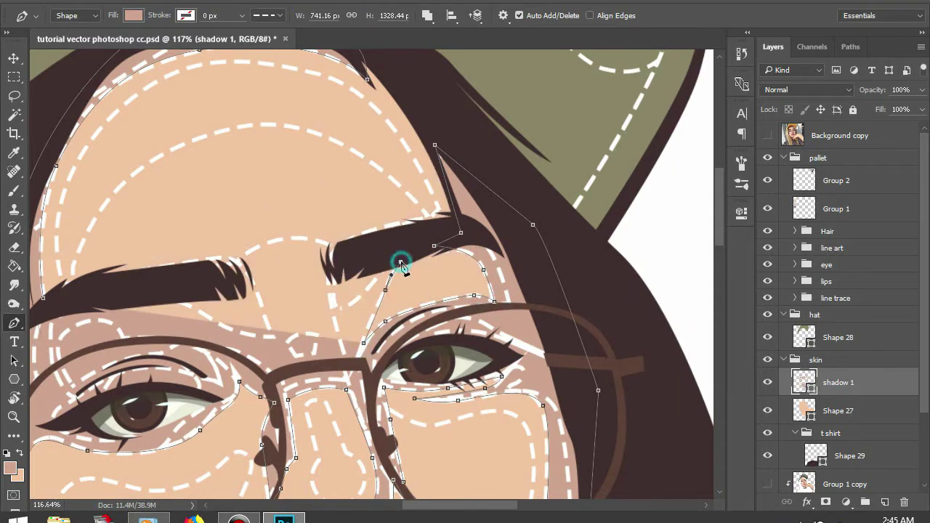
{"action": "scroll", "coordinate": [385, 275], "scroll_direction": "up", "scroll_amount": 3}
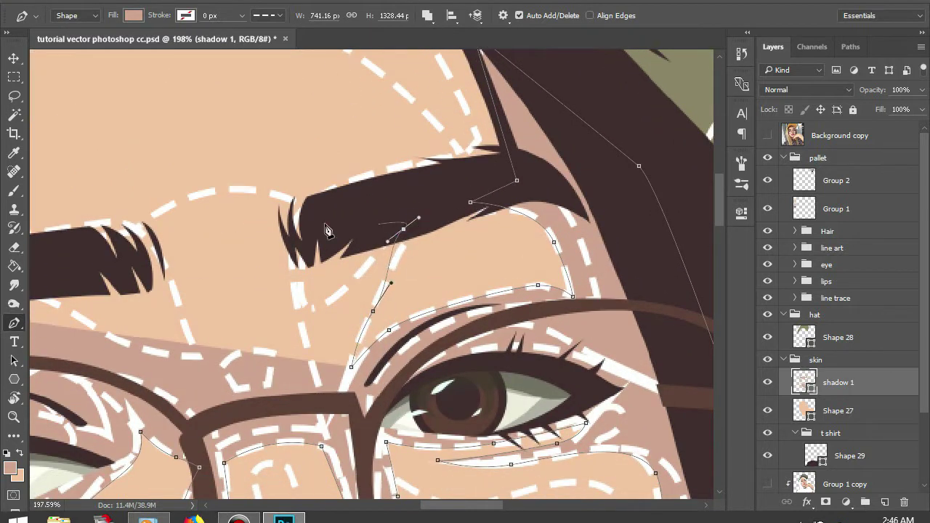
{"action": "left_click", "coordinate": [294, 226]}
{"action": "scroll", "coordinate": [301, 219], "scroll_direction": "down", "scroll_amount": 2}
{"action": "scroll", "coordinate": [299, 240], "scroll_direction": "up", "scroll_amount": 2}
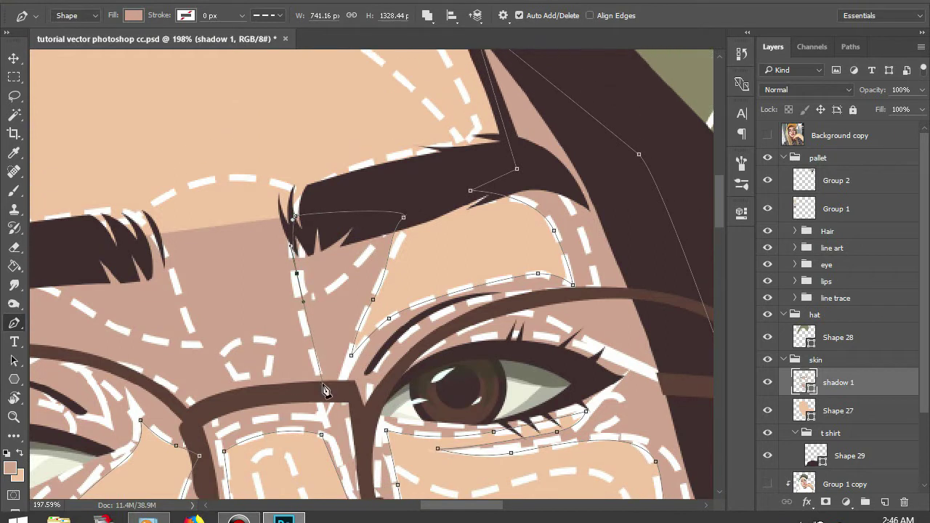
Anchor the shadow at the glasses bridge, following the frame and left brow line.
{"action": "left_click", "coordinate": [324, 385]}
{"action": "scroll", "coordinate": [325, 363], "scroll_direction": "down", "scroll_amount": 2}
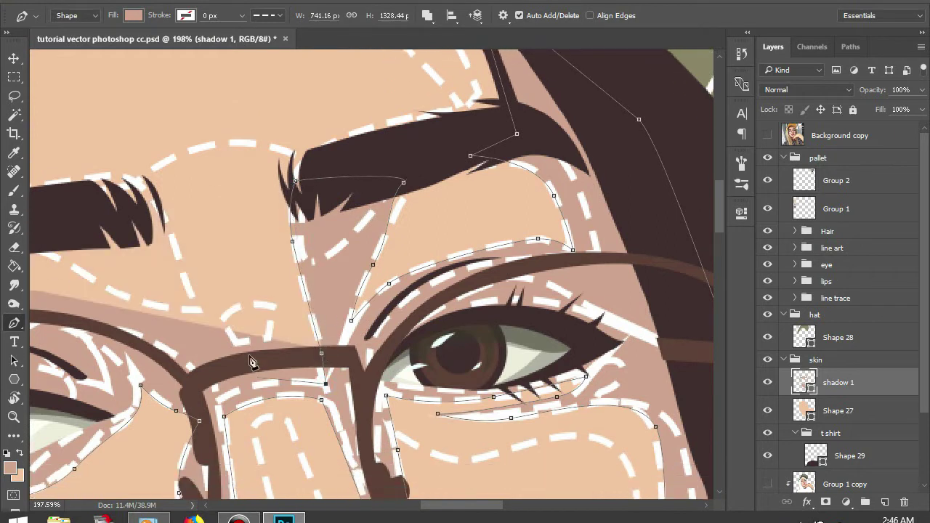
{"action": "scroll", "coordinate": [256, 363], "scroll_direction": "down", "scroll_amount": 2}
{"action": "left_click_drag", "start_coordinate": [221, 330], "coordinate": [173, 358]}
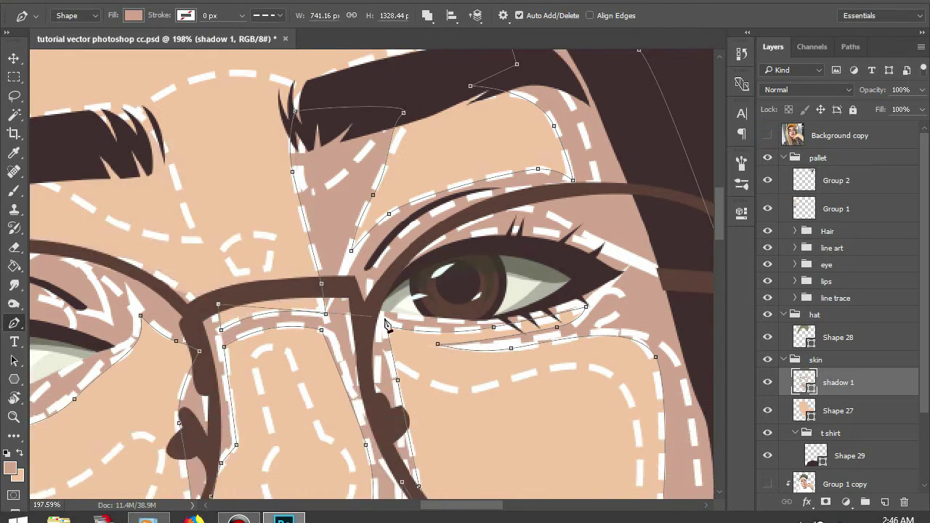
{"action": "scroll", "coordinate": [218, 309], "scroll_direction": "down", "scroll_amount": 3}
{"action": "scroll", "coordinate": [172, 283], "scroll_direction": "up", "scroll_amount": 2}
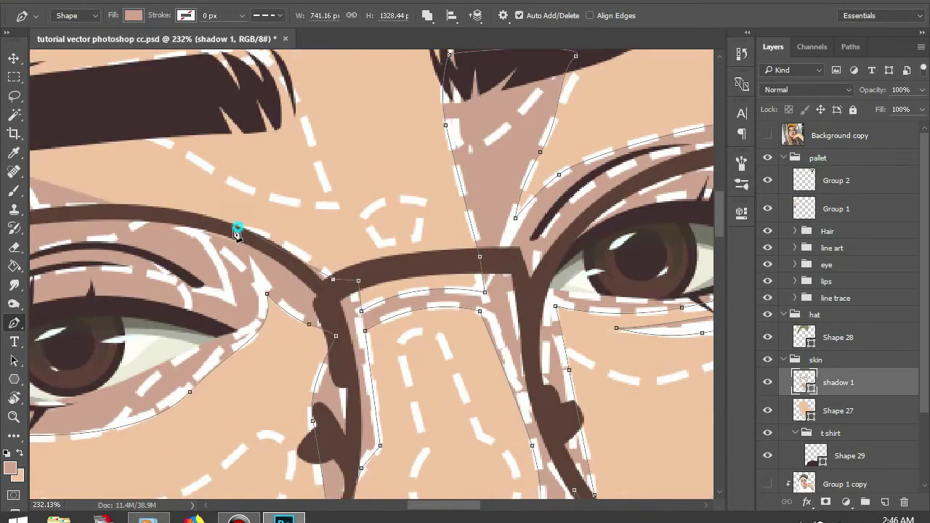
{"action": "mouse_move", "coordinate": [236, 231]}
{"action": "left_mouse_down"}
{"action": "mouse_move", "coordinate": [200, 225]}
{"action": "mouse_move", "coordinate": [340, 263]}
{"action": "left_mouse_up"}
Hide the reference photo and trace the left upper eyelid, outer eye corner and lip corner.
{"action": "key", "text": "ctrl+comma"}
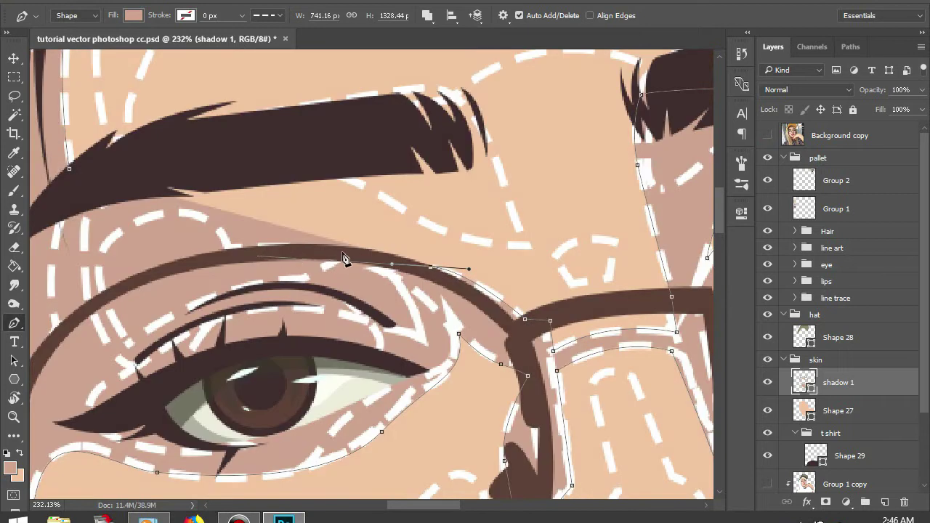
{"action": "left_click_drag", "start_coordinate": [343, 299], "coordinate": [342, 297]}
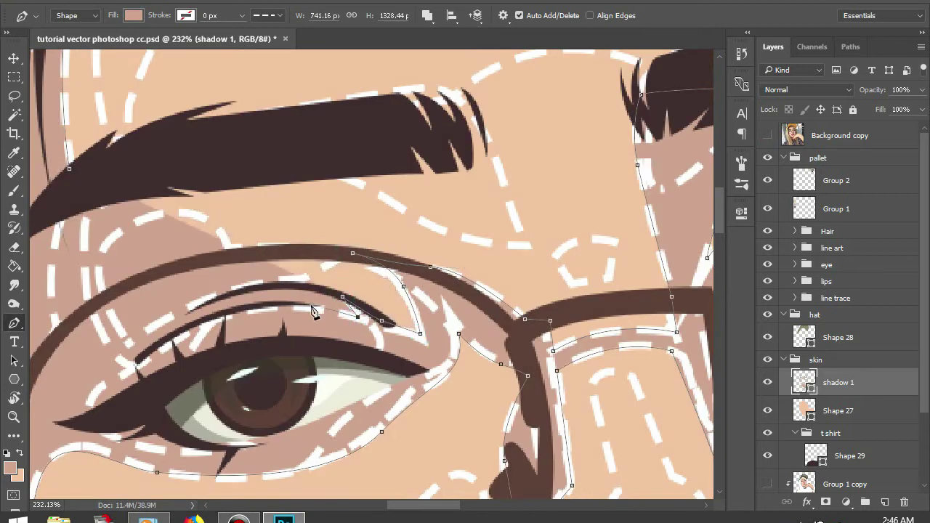
{"action": "left_click", "coordinate": [132, 363]}
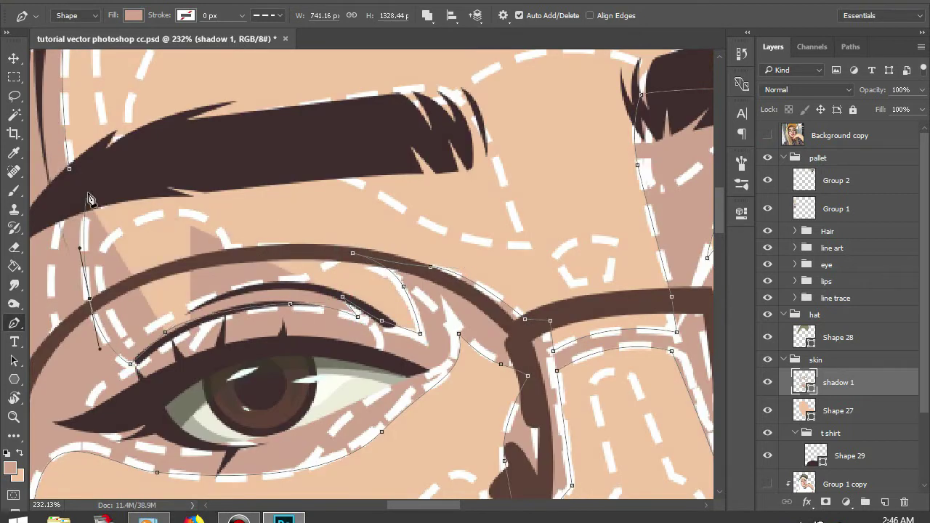
{"action": "scroll", "coordinate": [89, 198], "scroll_direction": "down", "scroll_amount": 3, "text": "alt"}
{"action": "scroll", "coordinate": [88, 198], "scroll_direction": "down", "scroll_amount": 3, "text": "alt"}
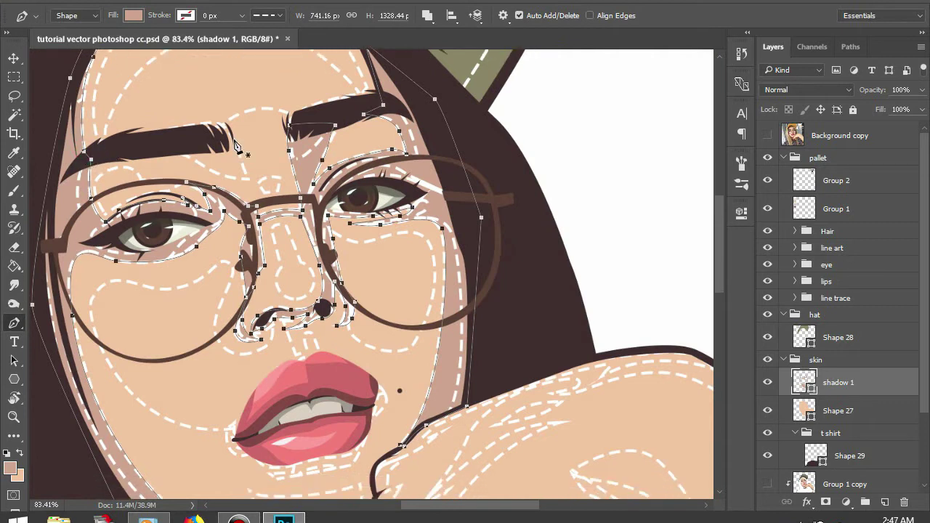
{"action": "scroll", "coordinate": [236, 145], "scroll_direction": "up", "scroll_amount": 2, "text": "alt"}
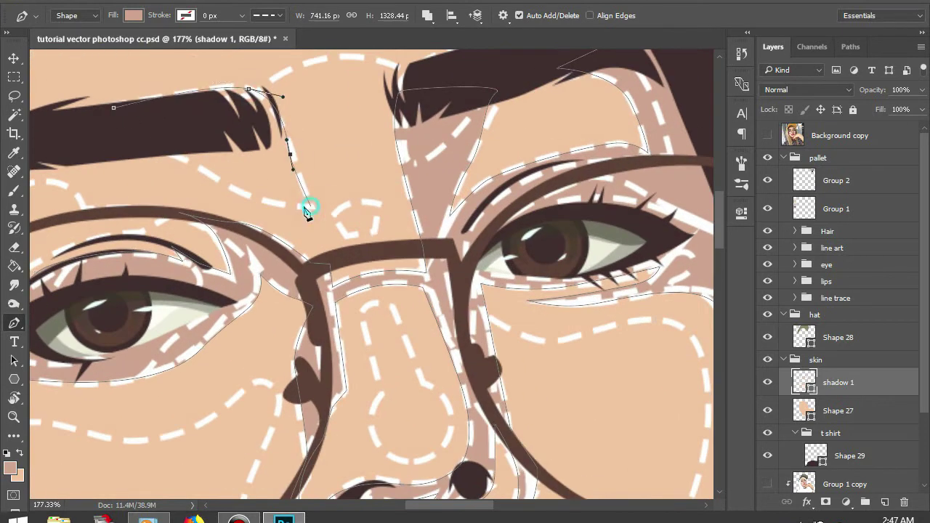
{"action": "scroll", "coordinate": [114, 113], "scroll_direction": "down", "scroll_amount": 2, "text": "alt"}
{"action": "scroll", "coordinate": [338, 166], "scroll_direction": "down", "scroll_amount": 3}
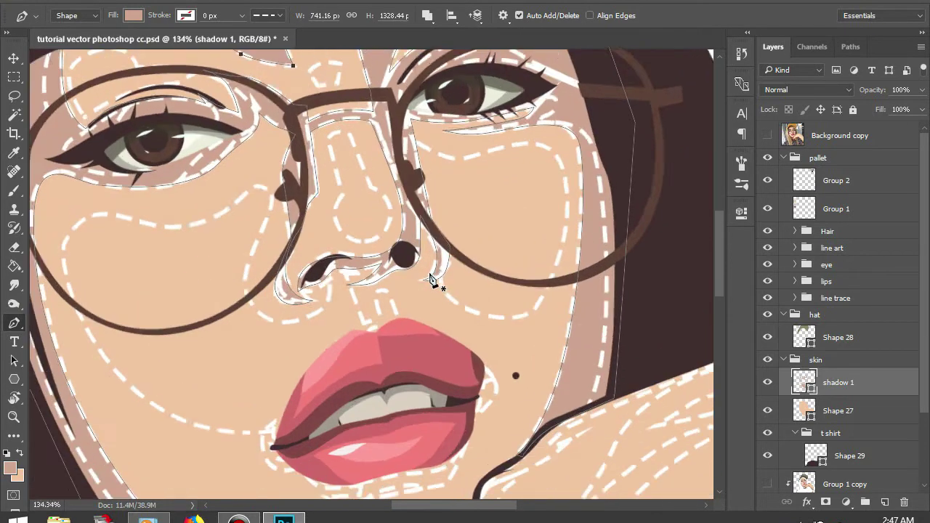
{"action": "scroll", "coordinate": [431, 269], "scroll_direction": "down", "scroll_amount": 3}
{"action": "scroll", "coordinate": [490, 226], "scroll_direction": "up", "scroll_amount": 2, "text": "alt"}
{"action": "left_click", "coordinate": [501, 295]}
Curve the shadow around the lip corner and beneath the lower lip.
{"action": "left_click", "coordinate": [467, 322]}
{"action": "left_click_drag", "start_coordinate": [146, 309], "coordinate": [298, 225]}
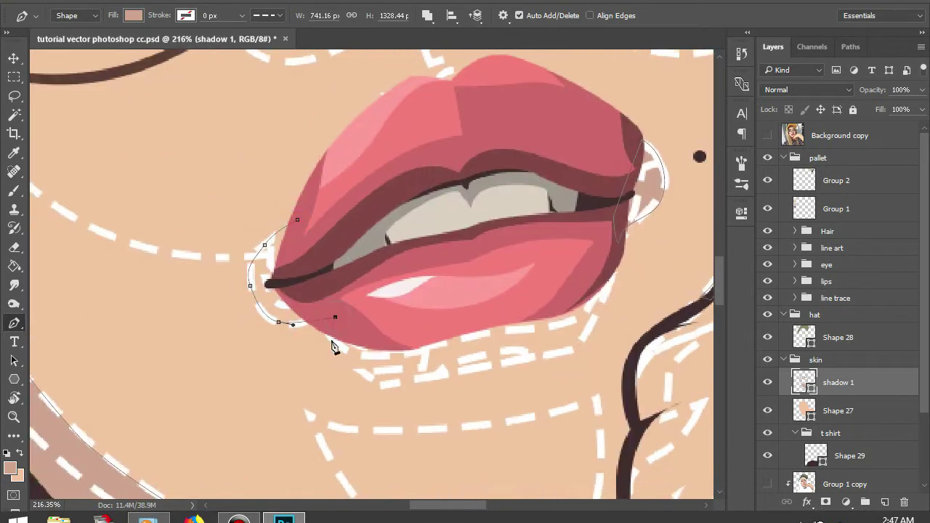
{"action": "left_click_drag", "start_coordinate": [365, 357], "coordinate": [388, 357]}
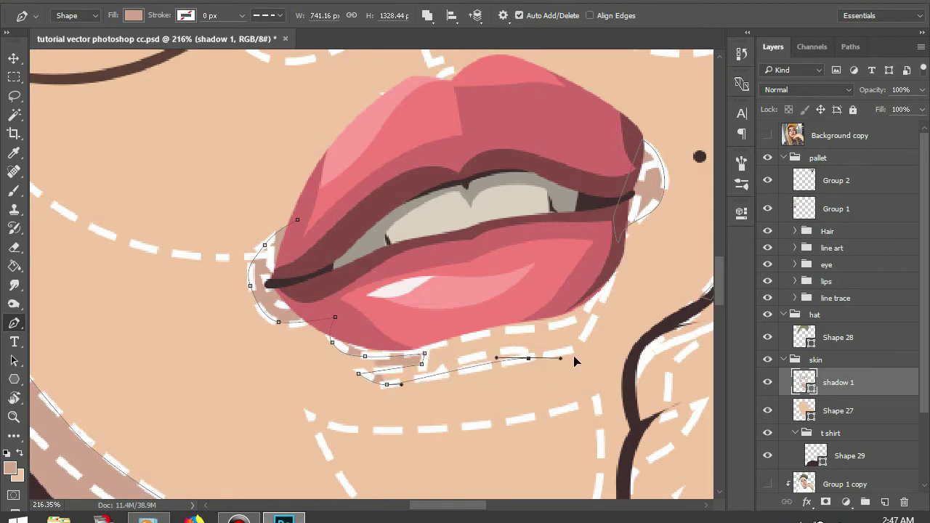
{"action": "scroll", "coordinate": [334, 227], "scroll_direction": "down", "scroll_amount": 3}
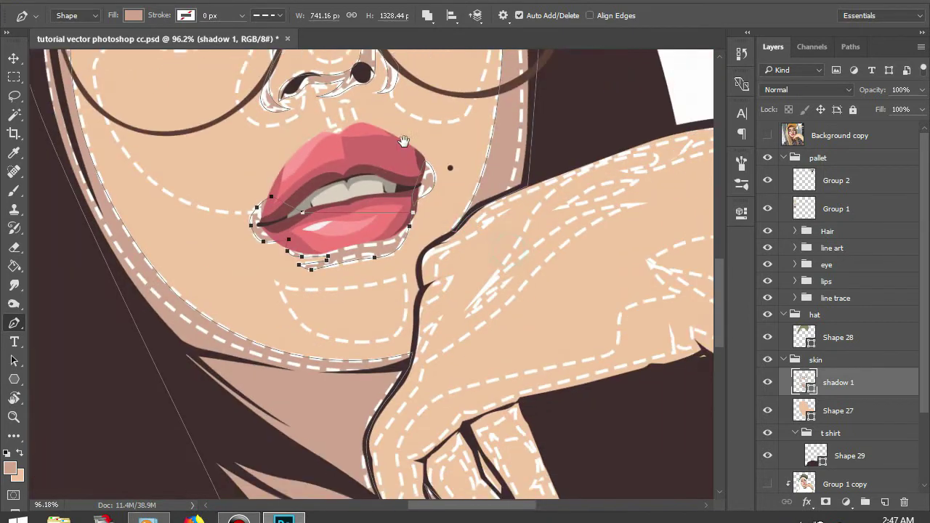
{"action": "scroll", "coordinate": [332, 415], "scroll_direction": "up", "scroll_amount": 2}
{"action": "scroll", "coordinate": [328, 332], "scroll_direction": "down", "scroll_amount": 2}
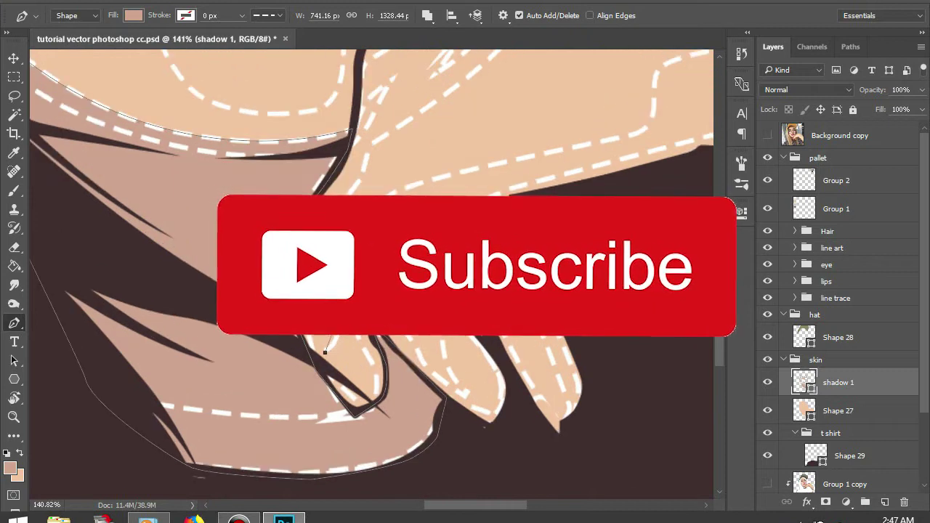
Continue the shadow outline along the hand and the arm's shadow edge.
{"action": "left_click_drag", "start_coordinate": [477, 166], "coordinate": [211, 298]}
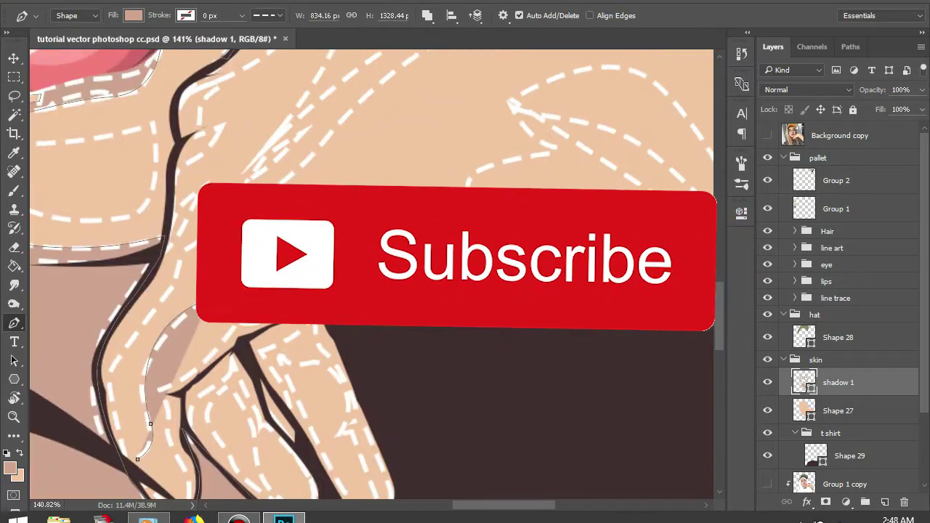
{"action": "left_click_drag", "start_coordinate": [488, 164], "coordinate": [509, 158]}
{"action": "left_click", "coordinate": [557, 151]}
{"action": "left_click_drag", "start_coordinate": [574, 169], "coordinate": [552, 335]}
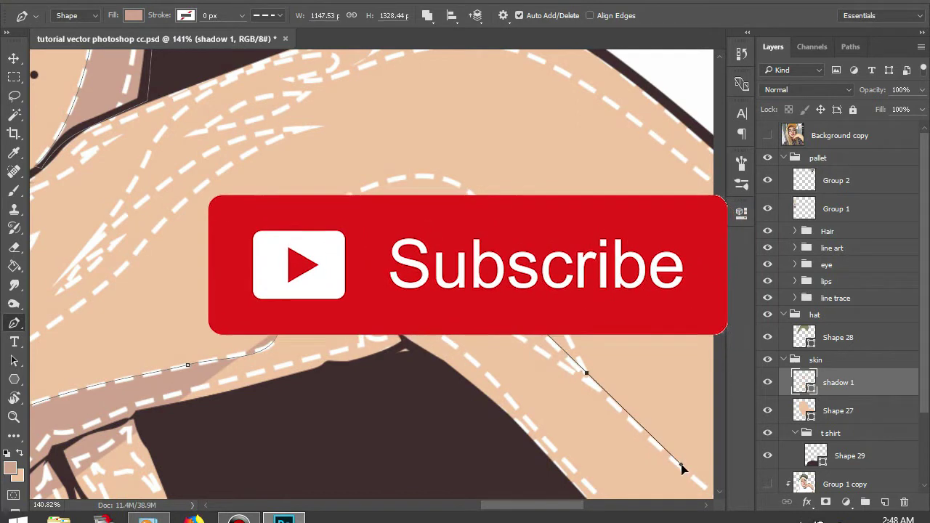
{"action": "left_click_drag", "start_coordinate": [681, 457], "coordinate": [457, 284]}
{"action": "mouse_move", "coordinate": [609, 420]}
{"action": "left_mouse_down"}
{"action": "mouse_move", "coordinate": [622, 441]}
{"action": "mouse_move", "coordinate": [612, 426]}
{"action": "left_mouse_up"}
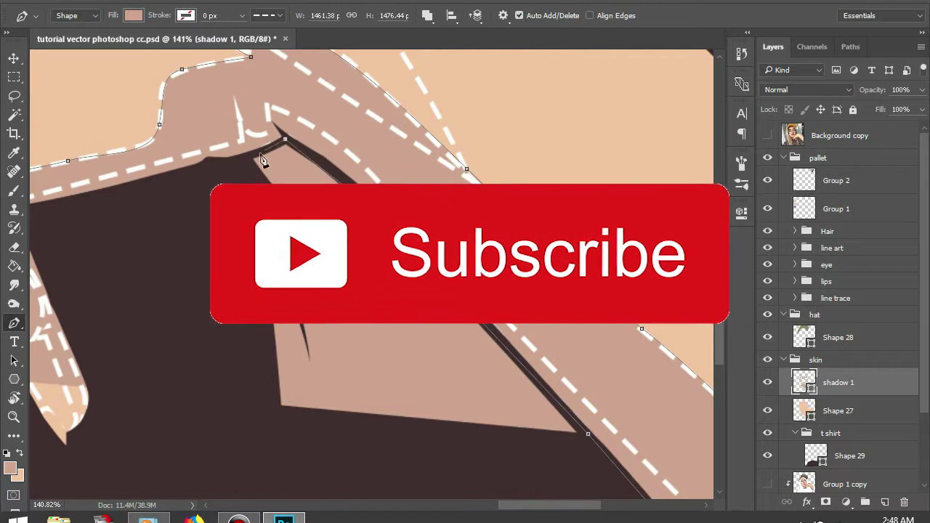
Trace the shadow toward the fingers and up the first finger's edge.
{"action": "left_click_drag", "start_coordinate": [250, 158], "coordinate": [426, 157]}
{"action": "left_click", "coordinate": [197, 213]}
{"action": "scroll", "coordinate": [240, 305], "scroll_direction": "down", "scroll_amount": 2}
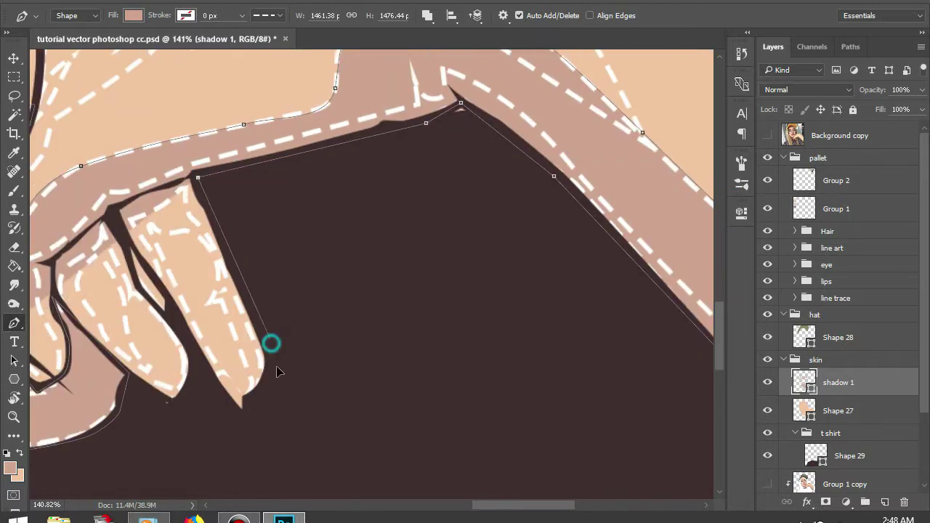
{"action": "left_click_drag", "start_coordinate": [269, 338], "coordinate": [277, 368]}
{"action": "left_click", "coordinate": [250, 391]}
{"action": "left_click_drag", "start_coordinate": [213, 313], "coordinate": [206, 306]}
{"action": "left_click_drag", "start_coordinate": [218, 259], "coordinate": [212, 251]}
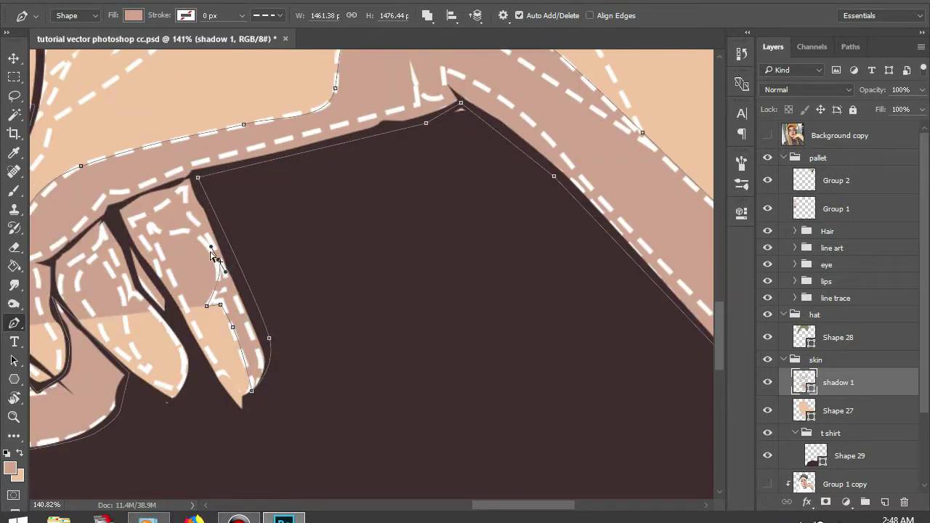
Wrap the shadow around the fingertips, the next finger and the outer finger.
{"action": "left_click_drag", "start_coordinate": [214, 363], "coordinate": [206, 365]}
{"action": "left_click_drag", "start_coordinate": [186, 411], "coordinate": [218, 371]}
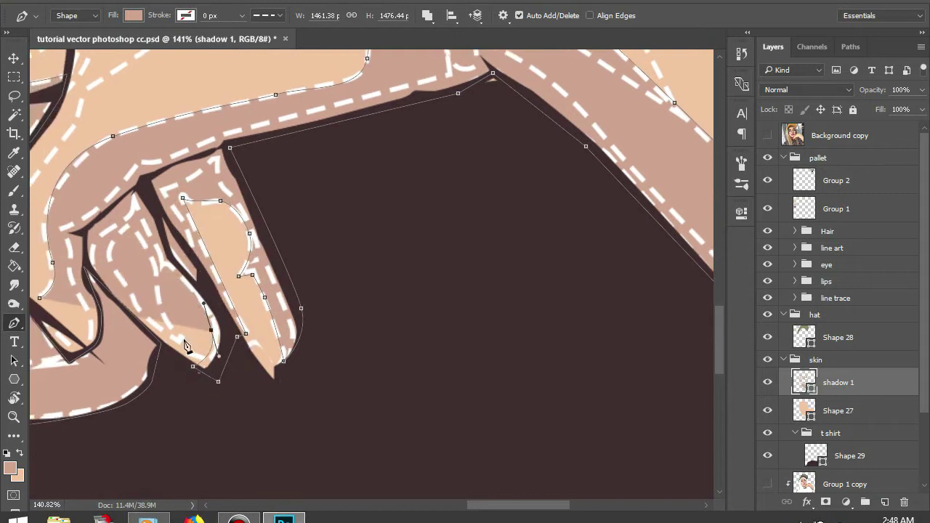
{"action": "left_click_drag", "start_coordinate": [178, 336], "coordinate": [172, 322]}
{"action": "left_click_drag", "start_coordinate": [109, 252], "coordinate": [109, 271]}
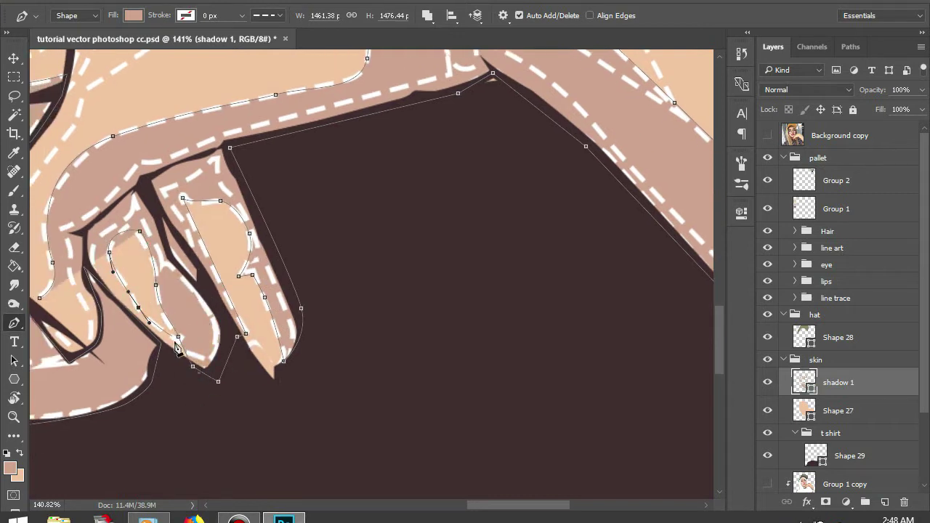
{"action": "left_click", "coordinate": [200, 358]}
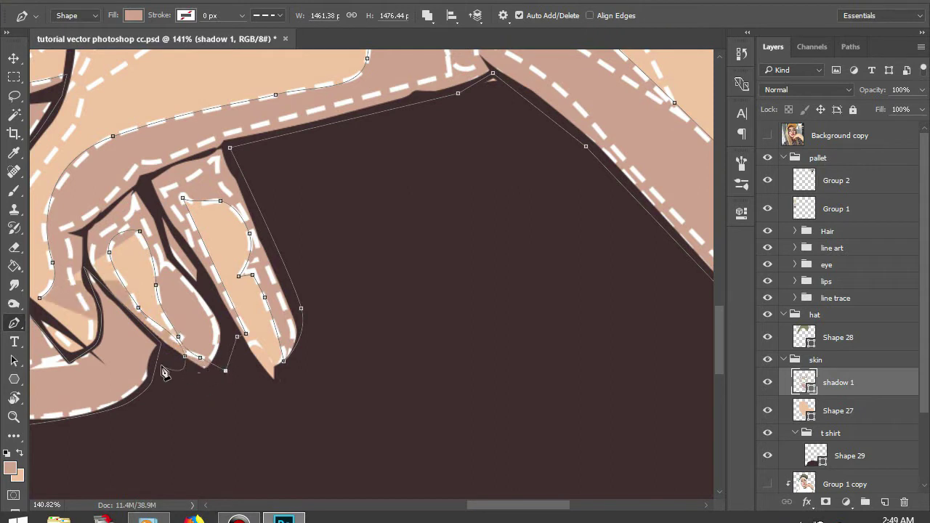
{"action": "left_click_drag", "start_coordinate": [163, 372], "coordinate": [242, 331]}
{"action": "scroll", "coordinate": [144, 304], "scroll_direction": "down", "scroll_amount": 3}
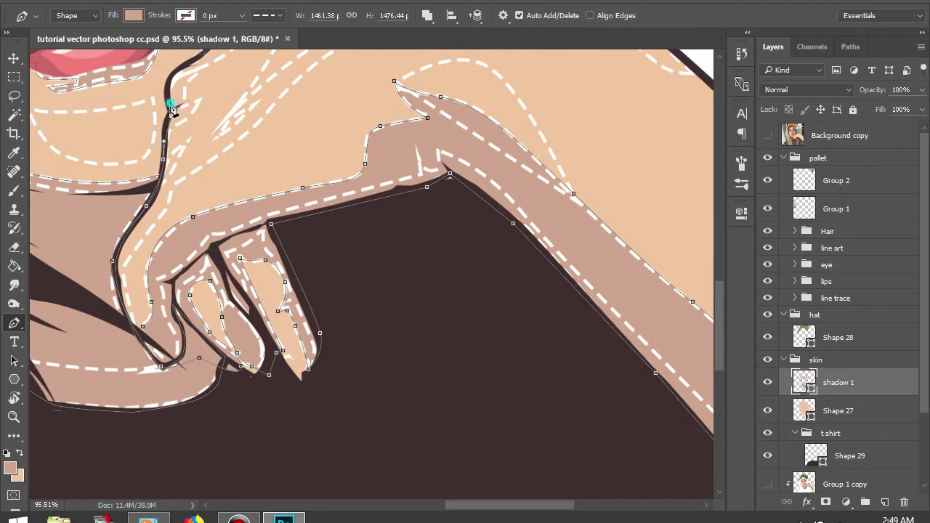
Add and curve shadow 1 points along the shoulder edge.
{"action": "left_click_drag", "start_coordinate": [171, 108], "coordinate": [195, 284]}
{"action": "left_click", "coordinate": [354, 151]}
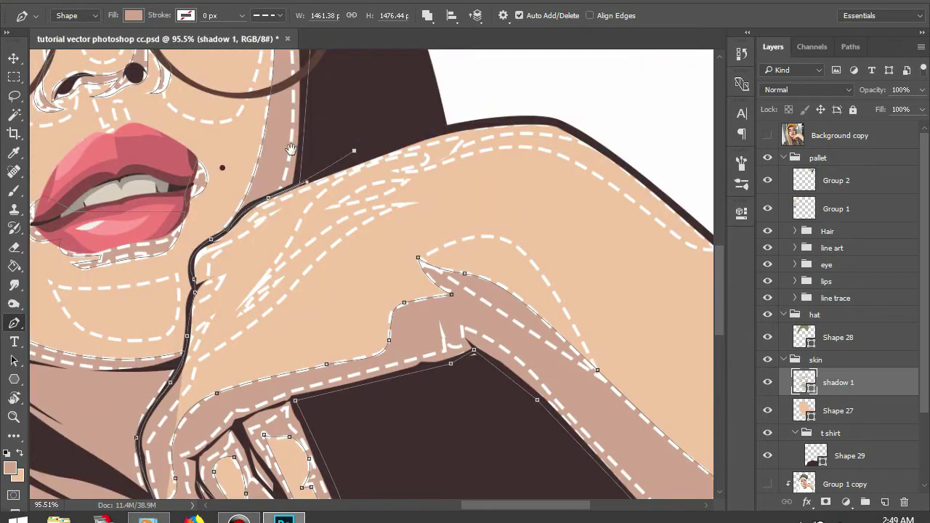
{"action": "left_click_drag", "start_coordinate": [354, 151], "coordinate": [156, 153]}
{"action": "left_click", "coordinate": [267, 128]}
{"action": "left_click", "coordinate": [359, 127]}
{"action": "left_click", "coordinate": [467, 200]}
{"action": "left_click", "coordinate": [528, 250]}
{"action": "left_click_drag", "start_coordinate": [347, 153], "coordinate": [298, 149]}
{"action": "left_click_drag", "start_coordinate": [212, 175], "coordinate": [193, 176]}
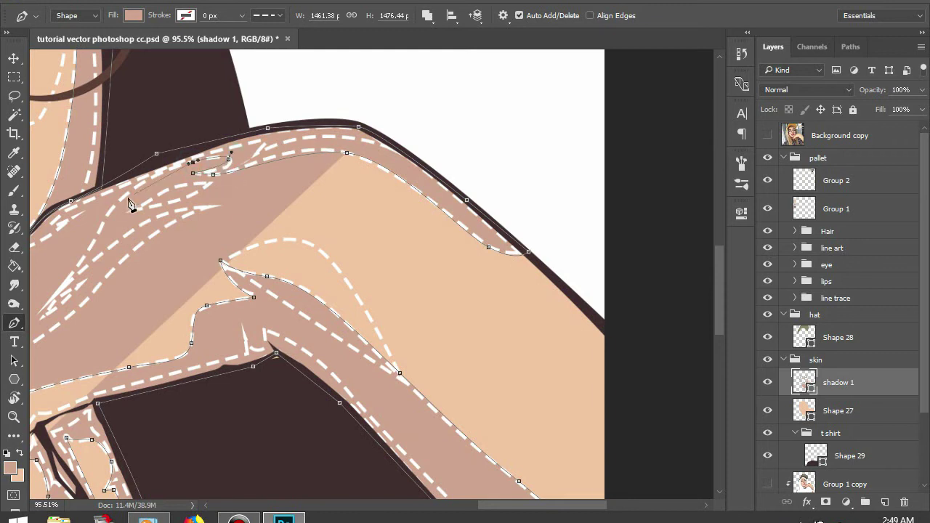
Add points along the hand outline and reshape the shadow curve near the wrist.
{"action": "left_click_drag", "start_coordinate": [230, 215], "coordinate": [399, 136]}
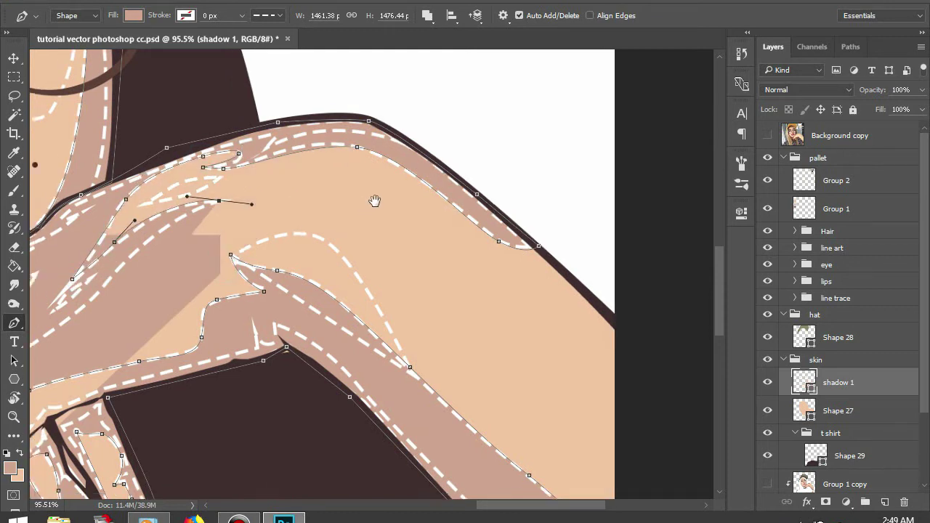
{"action": "left_click", "coordinate": [327, 171]}
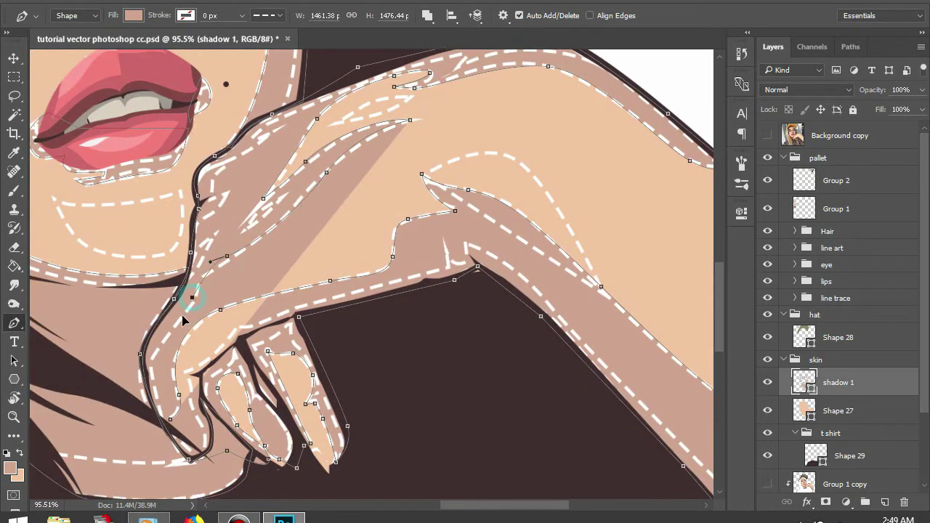
{"action": "left_click", "coordinate": [192, 304]}
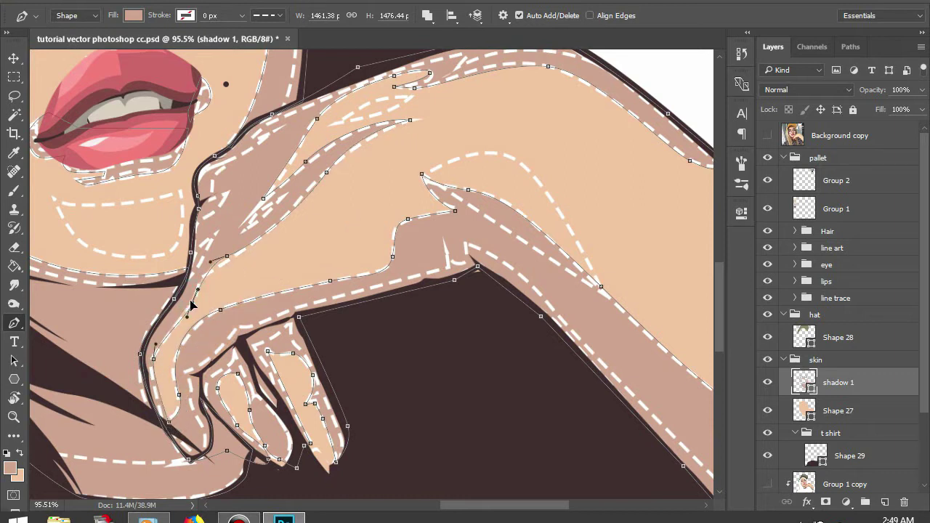
{"action": "left_click_drag", "start_coordinate": [226, 256], "coordinate": [197, 277]}
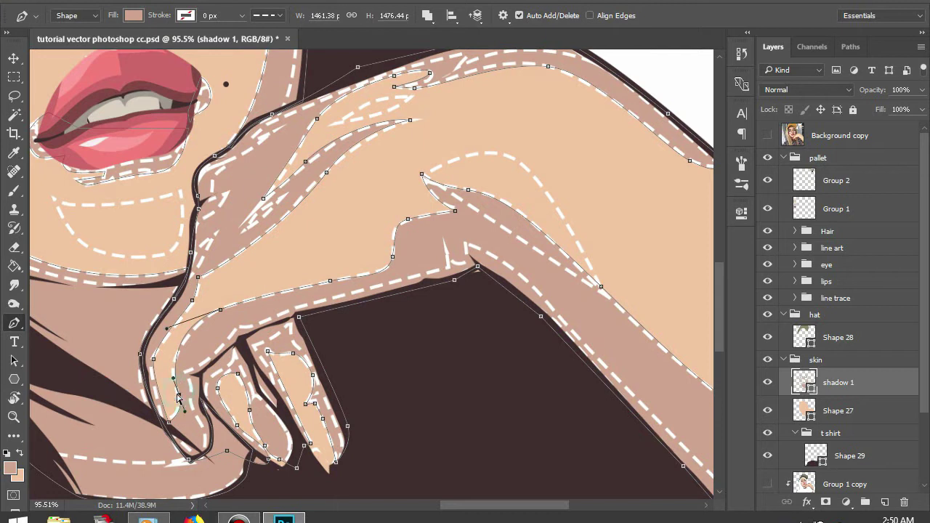
{"action": "left_click_drag", "start_coordinate": [168, 331], "coordinate": [303, 270]}
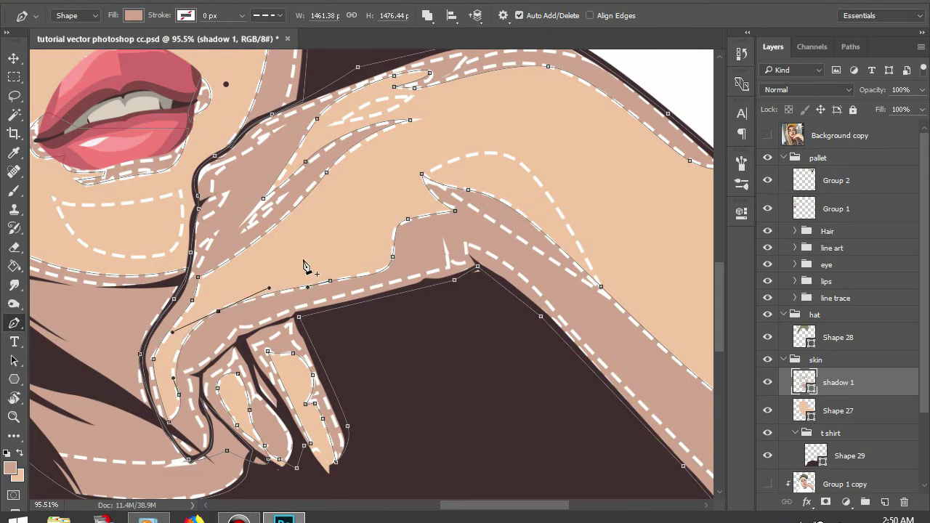
Zoom out to view the whole figure with its shadow shape.
{"action": "scroll", "coordinate": [312, 263], "scroll_direction": "down", "scroll_amount": 3, "text": "alt"}
{"action": "scroll", "coordinate": [330, 256], "scroll_direction": "up", "scroll_amount": 2, "text": "alt"}
{"action": "scroll", "coordinate": [442, 255], "scroll_direction": "down", "scroll_amount": 2, "text": "alt"}
{"action": "scroll", "coordinate": [385, 240], "scroll_direction": "down", "scroll_amount": 2, "text": "alt"}
{"action": "scroll", "coordinate": [309, 202], "scroll_direction": "up", "scroll_amount": 1, "text": "alt"}
{"action": "scroll", "coordinate": [308, 200], "scroll_direction": "up", "scroll_amount": 2, "text": "alt"}
{"action": "scroll", "coordinate": [311, 218], "scroll_direction": "up", "scroll_amount": 2, "text": "alt"}
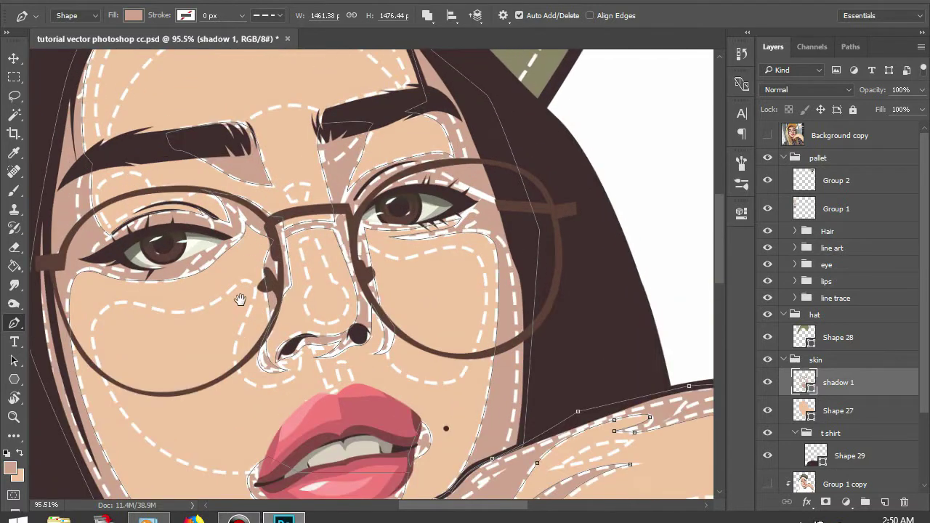
{"action": "scroll", "coordinate": [313, 235], "scroll_direction": "down", "scroll_amount": 2, "text": "alt"}
{"action": "scroll", "coordinate": [369, 274], "scroll_direction": "down", "scroll_amount": 2, "text": "alt"}
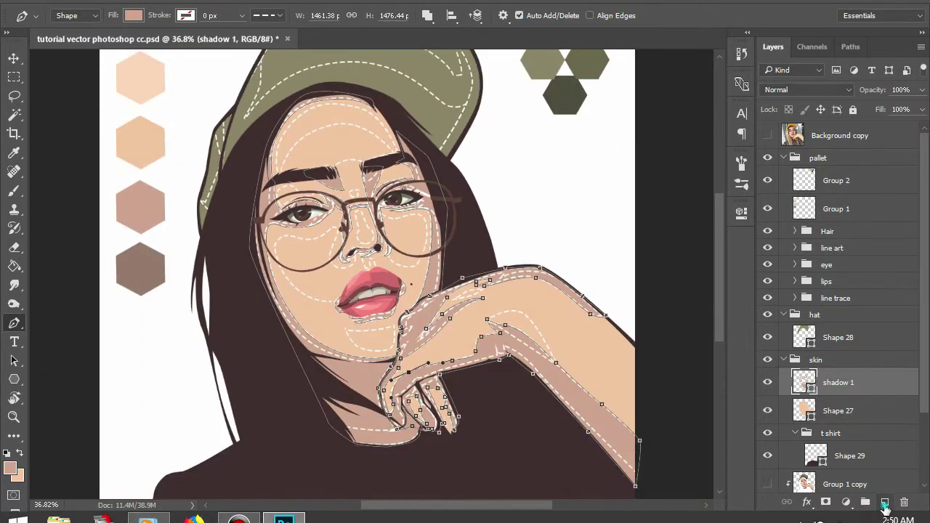
Create a new layer above shadow 1 named dark 1.
{"action": "left_click", "coordinate": [885, 502]}
{"action": "double_click", "coordinate": [833, 383]}
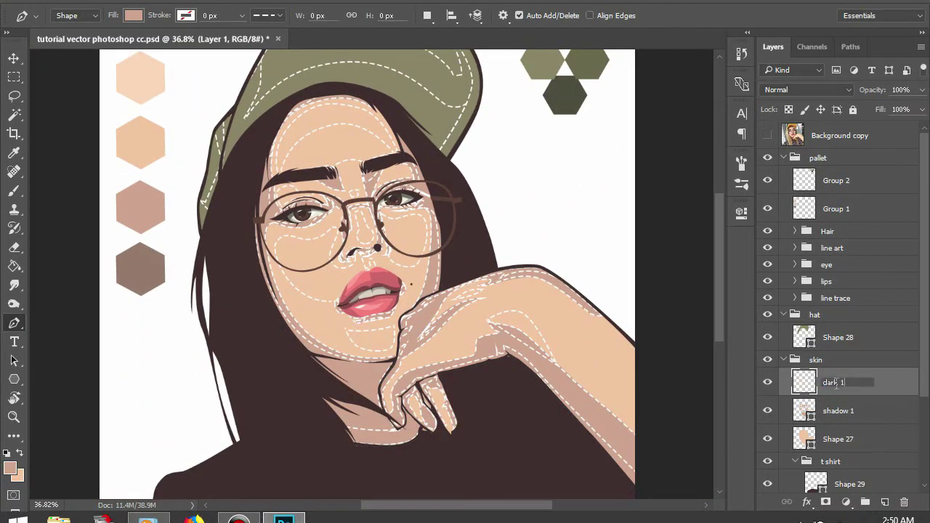
{"action": "key", "text": "Return"}
Set the foreground colour to the darker skin tone #977a6e.
{"action": "scroll", "coordinate": [62, 353], "scroll_direction": "up", "scroll_amount": 1}
{"action": "left_click", "coordinate": [10, 469]}
{"action": "left_click", "coordinate": [140, 280]}
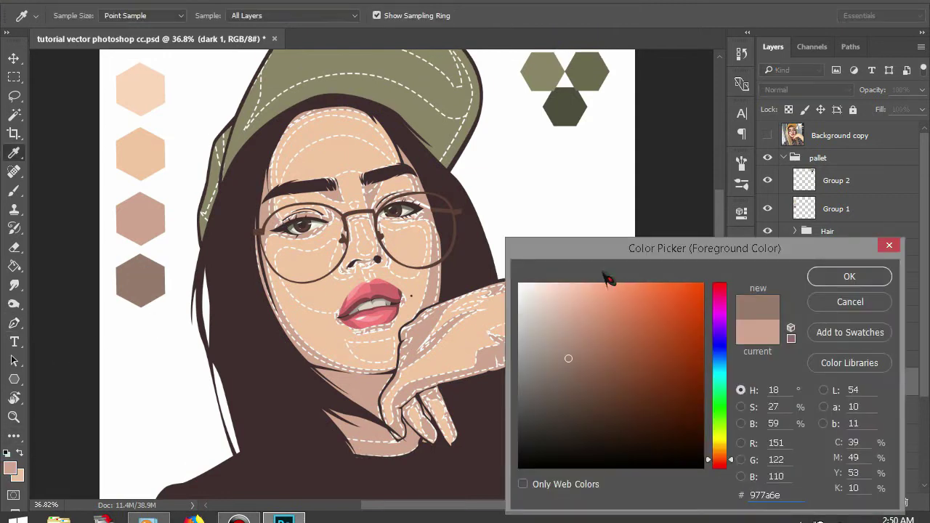
{"action": "left_click", "coordinate": [849, 276]}
On shadow 1, move the forehead shadow points toward the hairline.
{"action": "scroll", "coordinate": [400, 150], "scroll_direction": "up", "scroll_amount": 3}
{"action": "scroll", "coordinate": [434, 129], "scroll_direction": "up", "scroll_amount": 3}
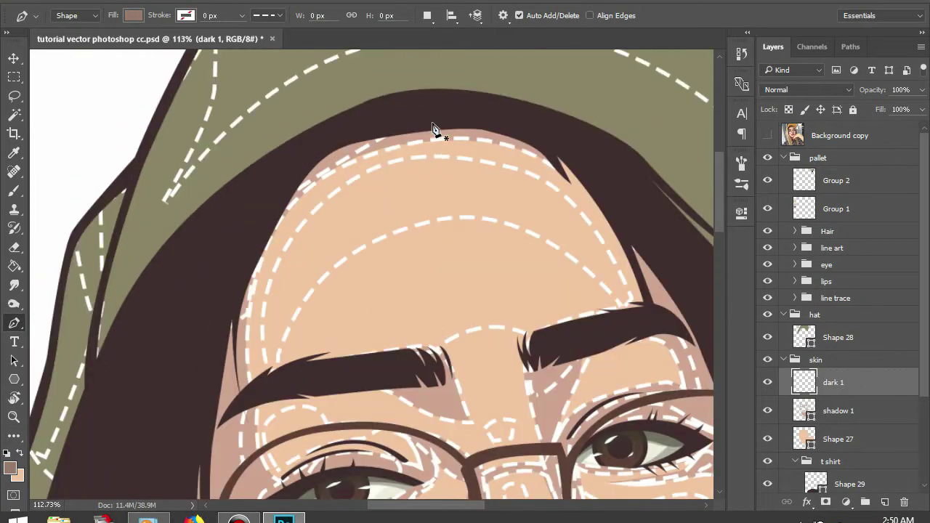
{"action": "scroll", "coordinate": [464, 133], "scroll_direction": "up", "scroll_amount": 1}
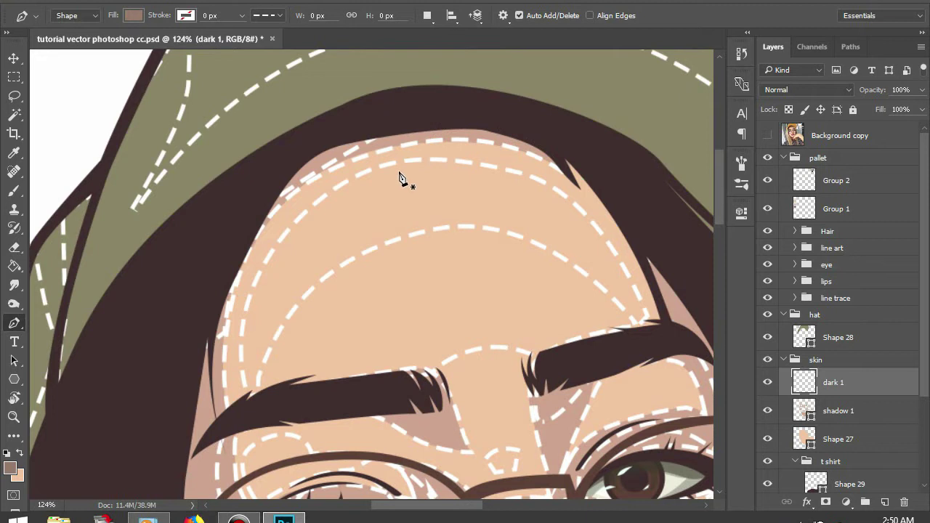
{"action": "left_click", "coordinate": [865, 413]}
{"action": "left_click_drag", "start_coordinate": [229, 410], "coordinate": [240, 409]}
{"action": "left_click_drag", "start_coordinate": [242, 270], "coordinate": [253, 286]}
{"action": "left_click_drag", "start_coordinate": [392, 147], "coordinate": [399, 163]}
{"action": "left_click", "coordinate": [572, 180]}
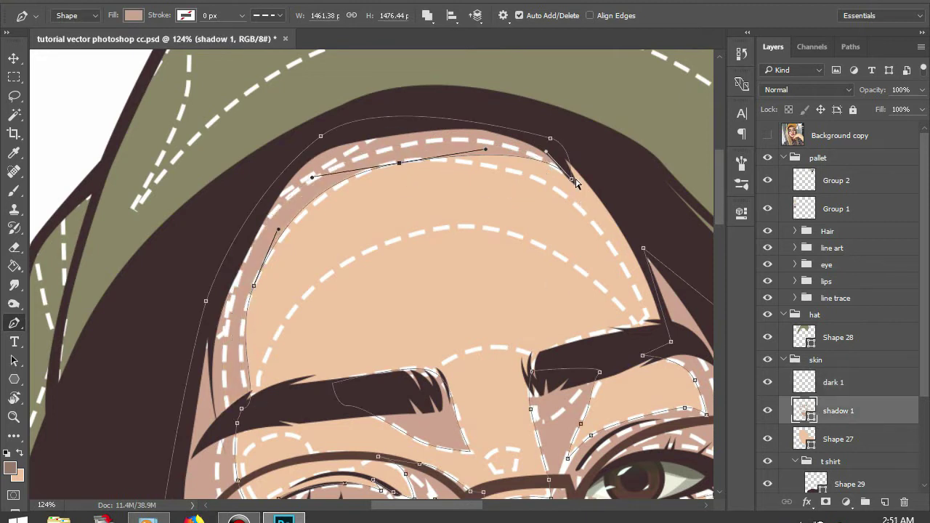
{"action": "key", "text": "Escape"}
Pull the shadow's top edge up to the hairline, then reselect the dark 1 layer.
{"action": "scroll", "coordinate": [549, 181], "scroll_direction": "down", "scroll_amount": 1}
{"action": "key", "text": "alt+bracketright"}
{"action": "key", "text": "alt+bracketleft"}
{"action": "left_click", "coordinate": [578, 208]}
{"action": "left_click_drag", "start_coordinate": [604, 239], "coordinate": [619, 215]}
{"action": "scroll", "coordinate": [341, 246], "scroll_direction": "down", "scroll_amount": 2}
{"action": "left_click_drag", "start_coordinate": [332, 145], "coordinate": [333, 155]}
{"action": "left_click", "coordinate": [578, 174], "text": "ctrl"}
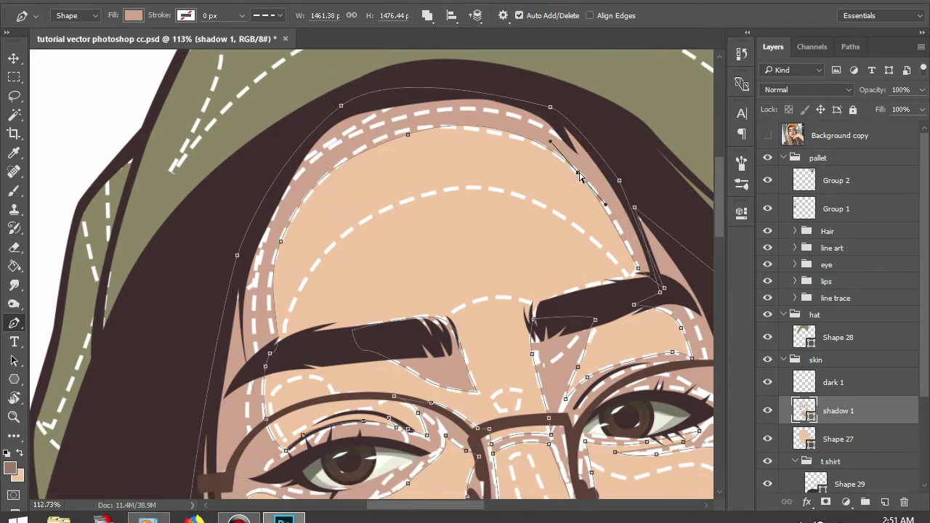
{"action": "left_click", "coordinate": [836, 385]}
{"action": "scroll", "coordinate": [326, 251], "scroll_direction": "down", "scroll_amount": 2}
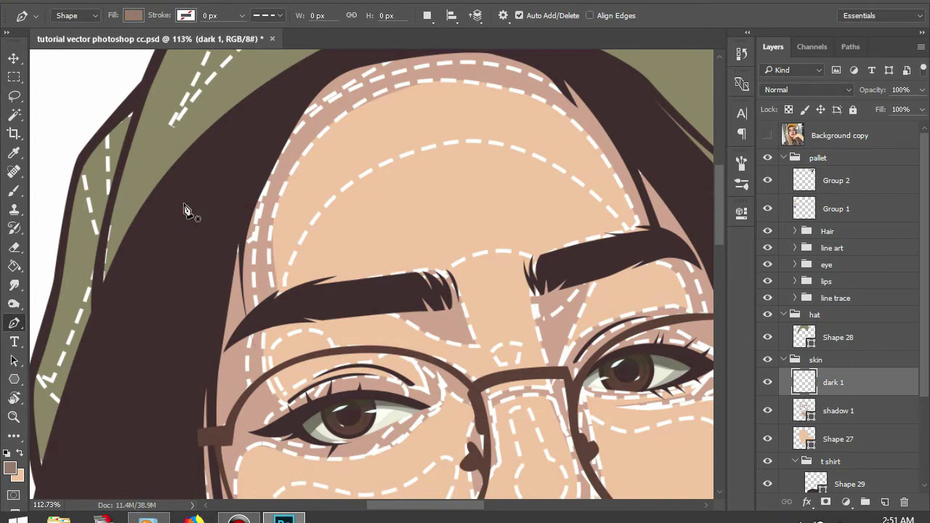
Start the dark 1 shape at the left hairline and trace it along the top hairline.
{"action": "left_click_drag", "start_coordinate": [268, 187], "coordinate": [292, 124]}
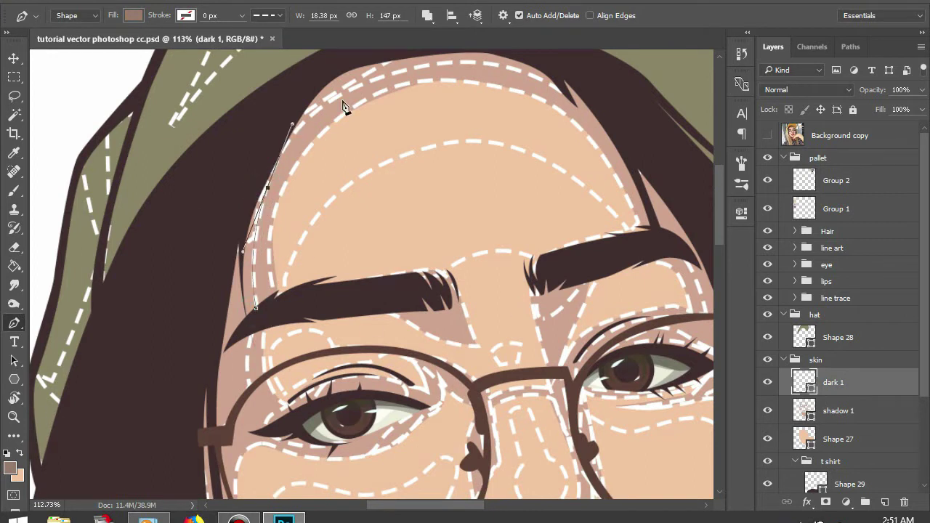
{"action": "left_click_drag", "start_coordinate": [405, 73], "coordinate": [451, 67]}
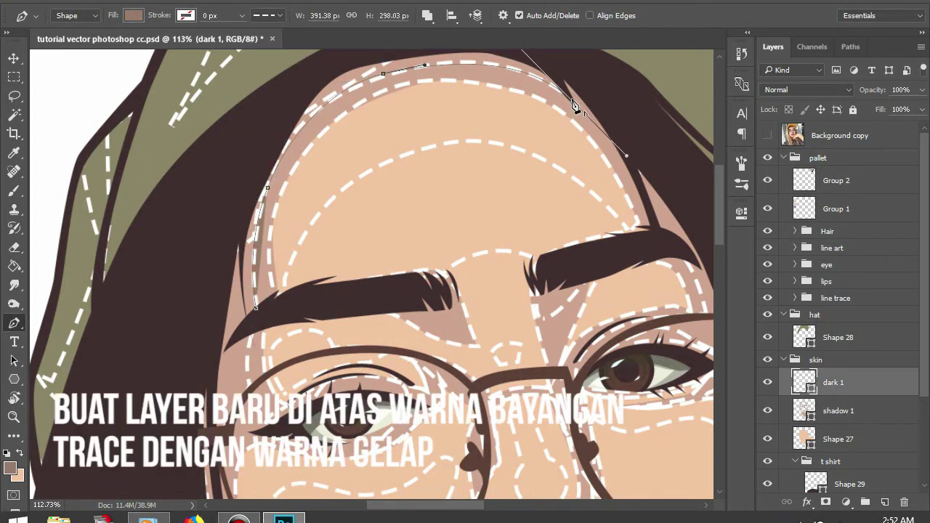
{"action": "left_click_drag", "start_coordinate": [547, 80], "coordinate": [575, 104]}
{"action": "scroll", "coordinate": [203, 327], "scroll_direction": "down", "scroll_amount": 5}
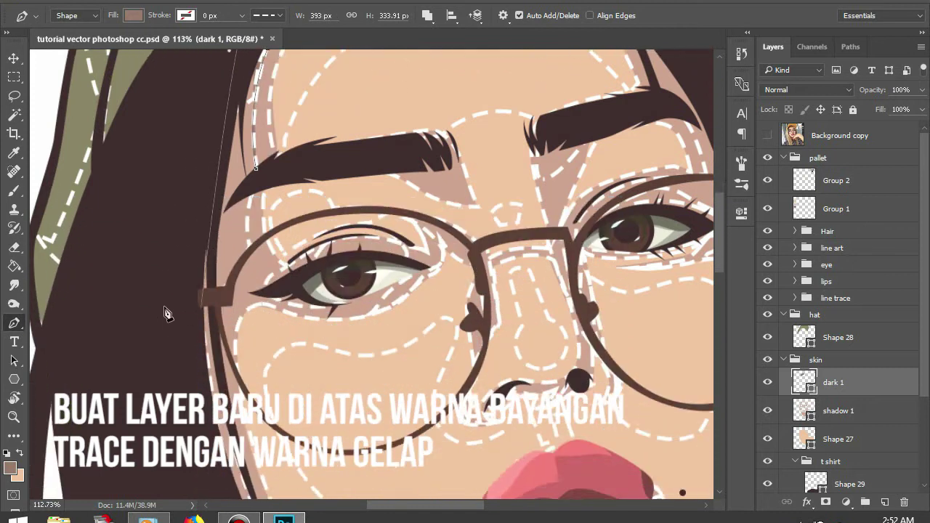
{"action": "scroll", "coordinate": [166, 316], "scroll_direction": "down", "scroll_amount": 5}
Add dark shape anchors near the chin and up the hand outline.
{"action": "left_click_drag", "start_coordinate": [167, 282], "coordinate": [173, 316]}
{"action": "scroll", "coordinate": [182, 323], "scroll_direction": "down", "scroll_amount": 3}
{"action": "scroll", "coordinate": [290, 327], "scroll_direction": "down", "scroll_amount": 3}
{"action": "scroll", "coordinate": [327, 327], "scroll_direction": "down", "scroll_amount": 2}
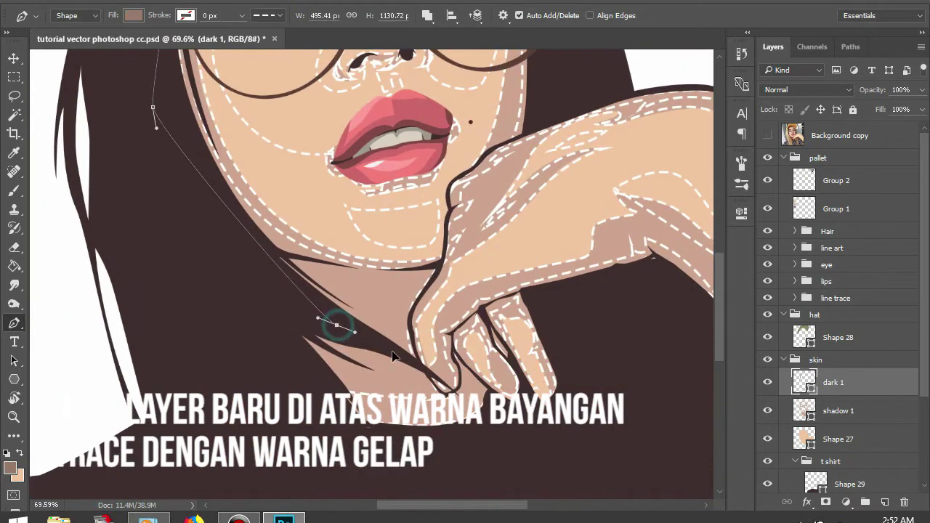
{"action": "left_click", "coordinate": [419, 362]}
{"action": "scroll", "coordinate": [414, 354], "scroll_direction": "up", "scroll_amount": 2}
{"action": "left_click", "coordinate": [411, 319]}
{"action": "left_click", "coordinate": [424, 294]}
{"action": "left_click", "coordinate": [465, 212]}
Curve the dark outline along the left hair edge and expand the line trace group.
{"action": "scroll", "coordinate": [440, 208], "scroll_direction": "down", "scroll_amount": 1}
{"action": "scroll", "coordinate": [451, 244], "scroll_direction": "up", "scroll_amount": 1}
{"action": "scroll", "coordinate": [272, 288], "scroll_direction": "down", "scroll_amount": 2}
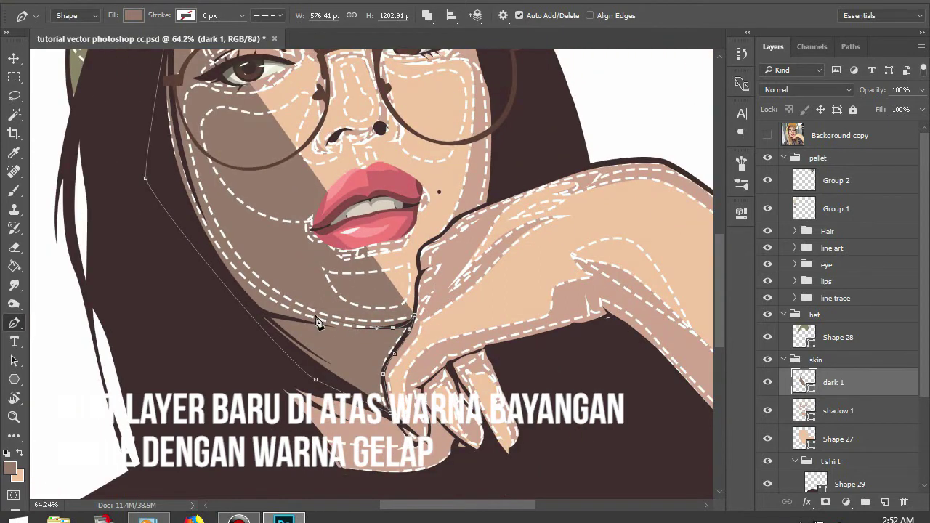
{"action": "scroll", "coordinate": [305, 319], "scroll_direction": "up", "scroll_amount": 1}
{"action": "scroll", "coordinate": [222, 315], "scroll_direction": "up", "scroll_amount": 2}
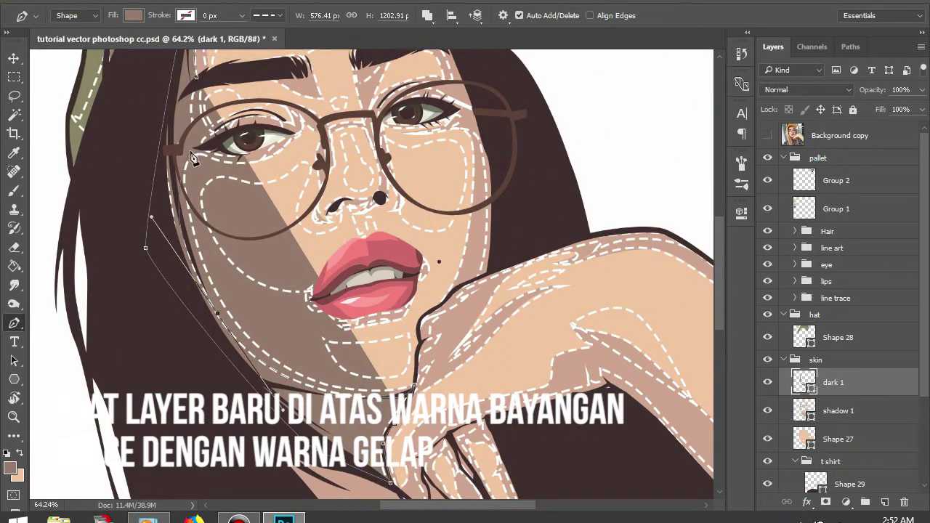
{"action": "scroll", "coordinate": [193, 153], "scroll_direction": "up", "scroll_amount": 1}
{"action": "scroll", "coordinate": [197, 145], "scroll_direction": "up", "scroll_amount": 1}
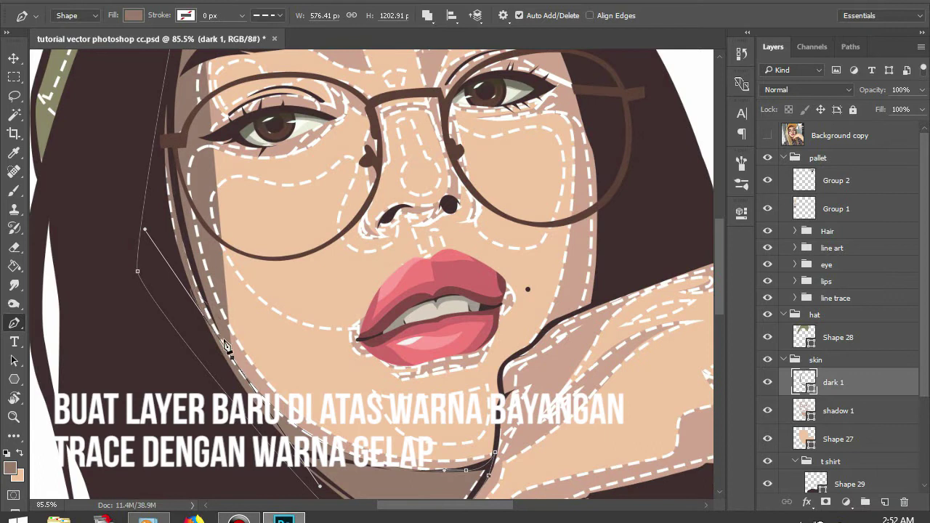
{"action": "left_click_drag", "start_coordinate": [172, 191], "coordinate": [161, 138]}
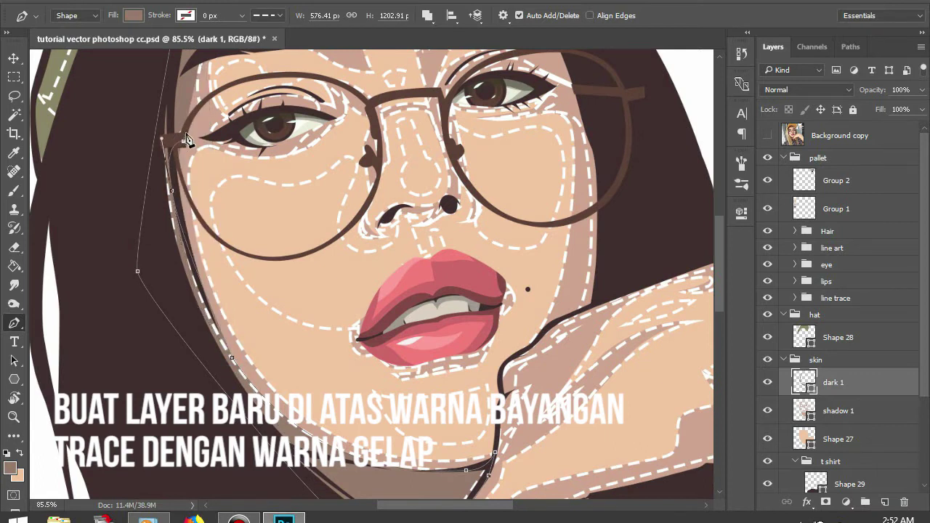
{"action": "scroll", "coordinate": [186, 140], "scroll_direction": "up", "scroll_amount": 2}
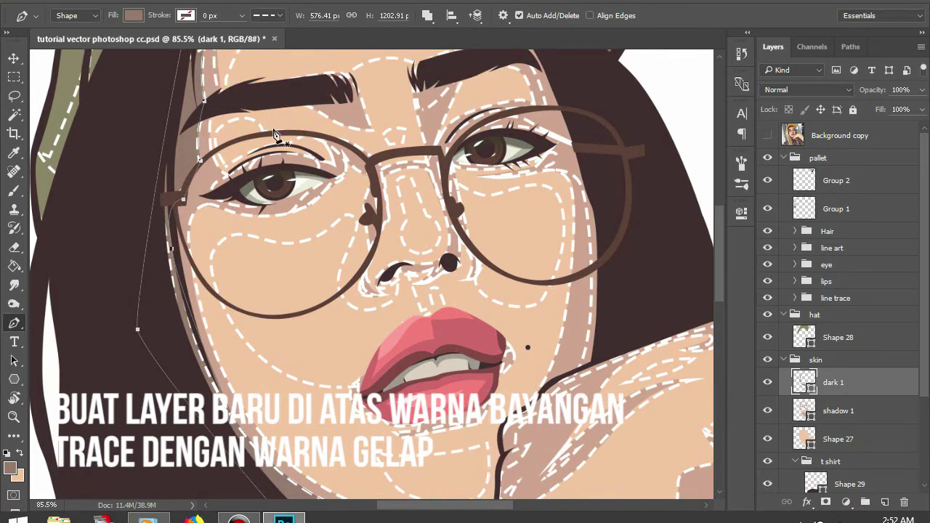
{"action": "scroll", "coordinate": [296, 124], "scroll_direction": "up", "scroll_amount": 2}
{"action": "scroll", "coordinate": [243, 201], "scroll_direction": "up", "scroll_amount": 1}
{"action": "scroll", "coordinate": [308, 145], "scroll_direction": "up", "scroll_amount": 1}
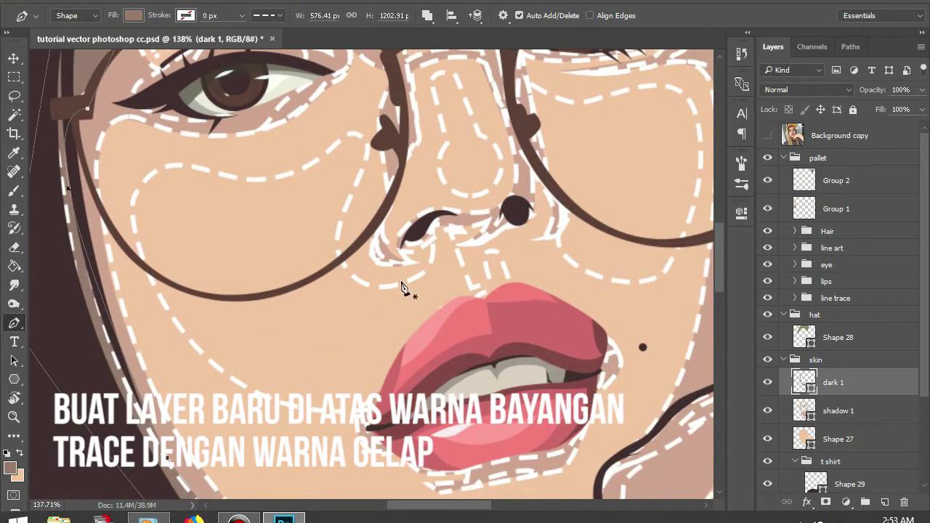
{"action": "scroll", "coordinate": [439, 282], "scroll_direction": "down", "scroll_amount": 2}
{"action": "left_click", "coordinate": [795, 298]}
Rename the skin guide layers under line trace to hilight, shadow 1 and dark.
{"action": "left_click", "coordinate": [807, 389]}
{"action": "scroll", "coordinate": [854, 327], "scroll_direction": "down", "scroll_amount": 2}
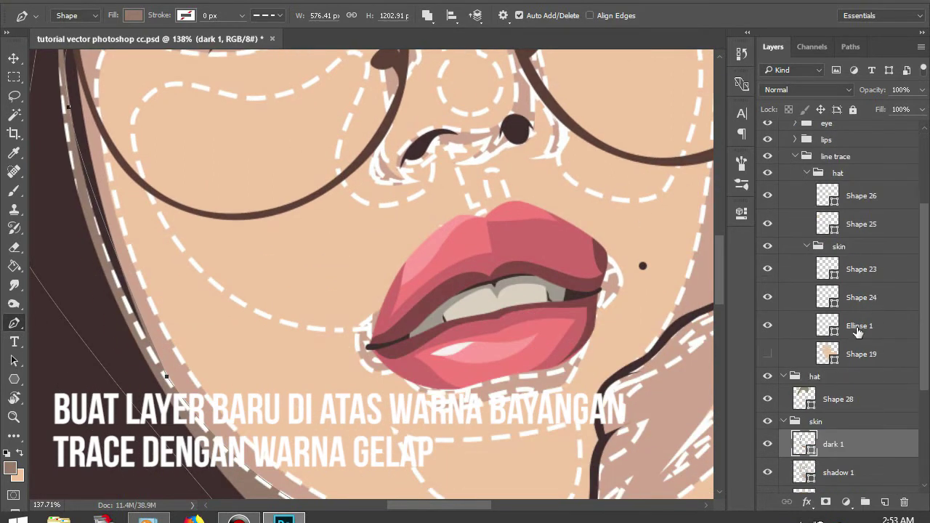
{"action": "left_click", "coordinate": [856, 329]}
{"action": "type", "text": "ght"}
{"action": "key", "text": "Return"}
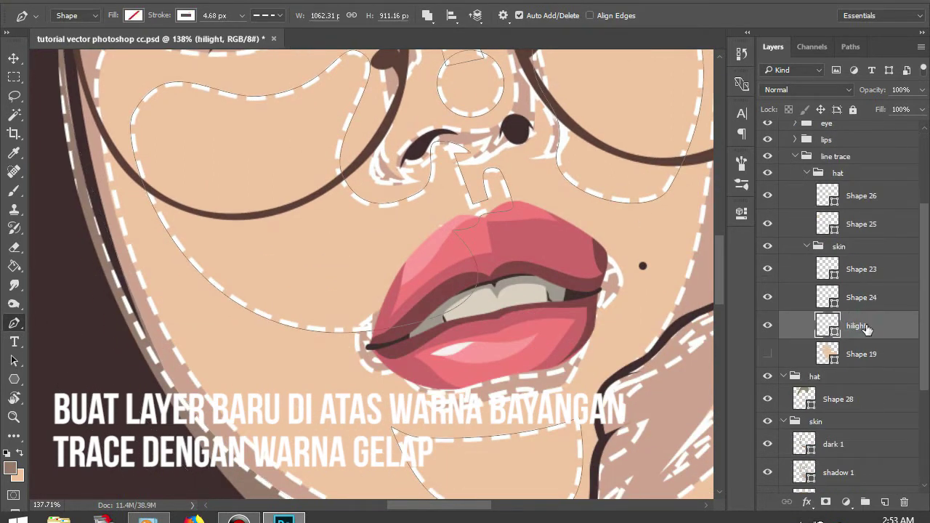
{"action": "double_click", "coordinate": [863, 297]}
{"action": "type", "text": "1"}
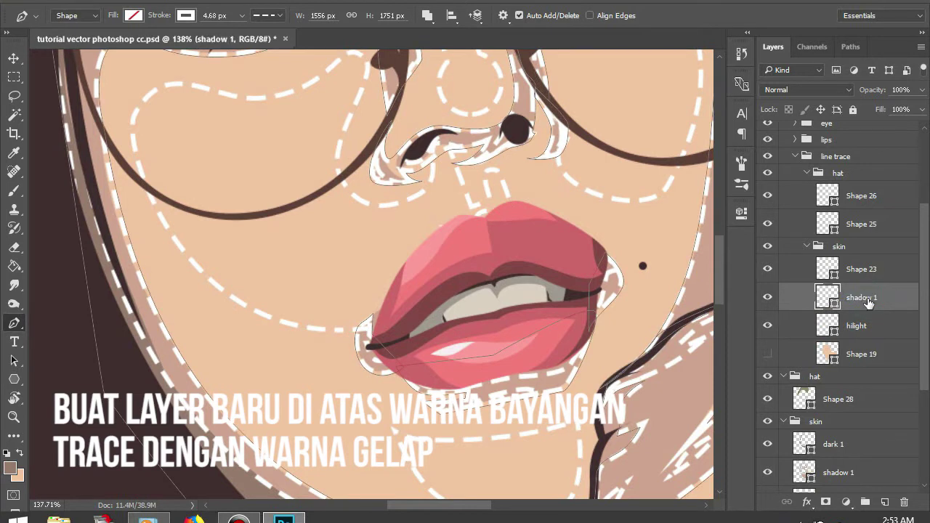
{"action": "double_click", "coordinate": [863, 279]}
{"action": "type", "text": "dark"}
{"action": "key", "text": "Return"}
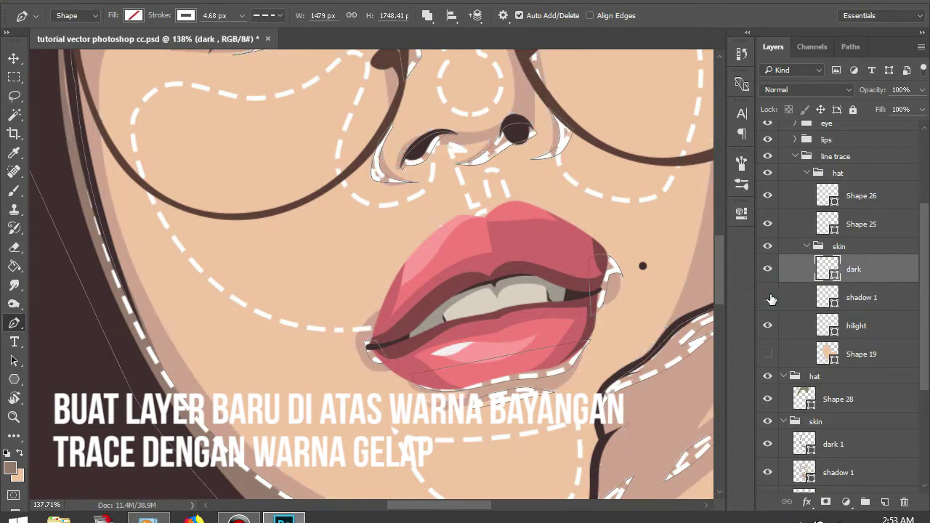
Hide the shadow 1 and hilight layers.
{"action": "left_click", "coordinate": [768, 326]}
{"action": "scroll", "coordinate": [843, 306], "scroll_direction": "down", "scroll_amount": 2}
{"action": "left_click", "coordinate": [833, 387]}
{"action": "scroll", "coordinate": [218, 312], "scroll_direction": "down", "scroll_amount": 3}
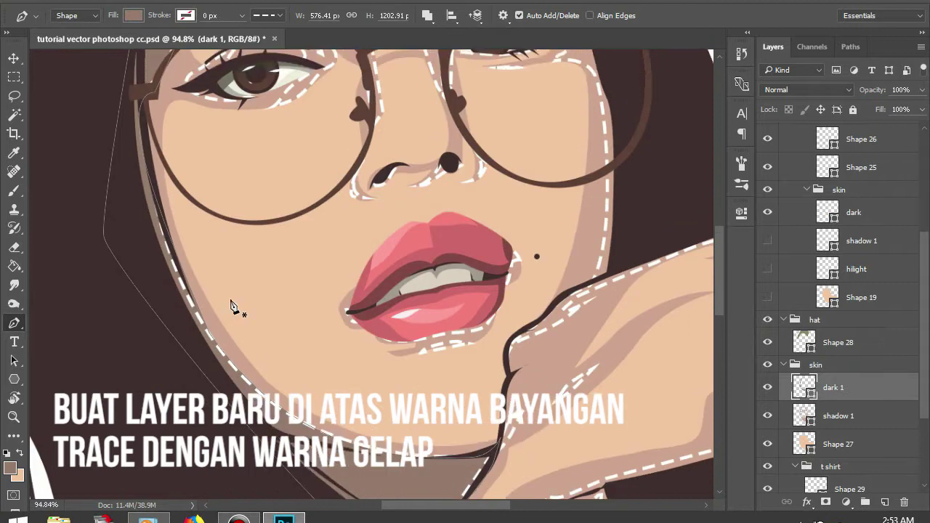
Trace the dark 1 outline along the left upper eyelid around the outer eye corner.
{"action": "scroll", "coordinate": [183, 309], "scroll_direction": "up", "scroll_amount": 2}
{"action": "scroll", "coordinate": [184, 309], "scroll_direction": "down", "scroll_amount": 1}
{"action": "left_click", "coordinate": [135, 215]}
{"action": "scroll", "coordinate": [291, 182], "scroll_direction": "up", "scroll_amount": 3}
{"action": "scroll", "coordinate": [187, 214], "scroll_direction": "up", "scroll_amount": 3}
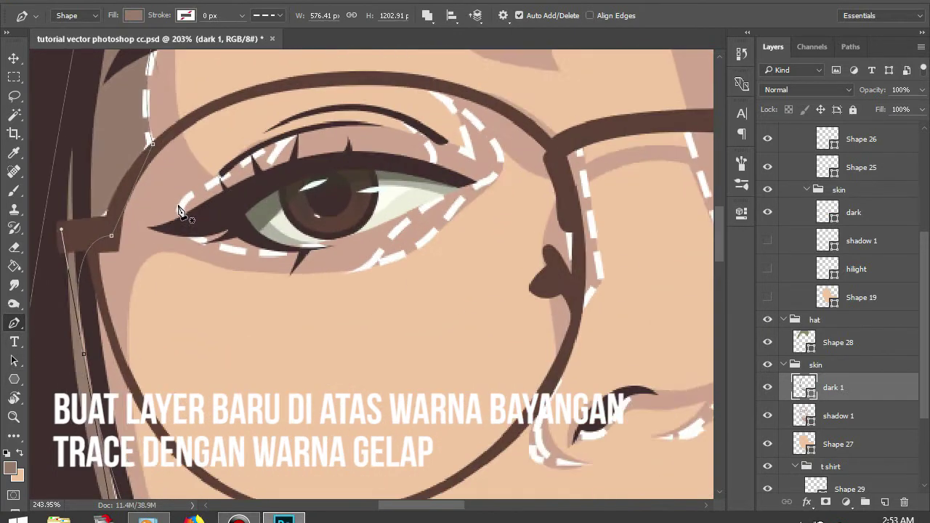
{"action": "left_click_drag", "start_coordinate": [253, 151], "coordinate": [290, 152]}
{"action": "left_click", "coordinate": [327, 115]}
{"action": "left_click", "coordinate": [438, 102]}
{"action": "left_click", "coordinate": [483, 68]}
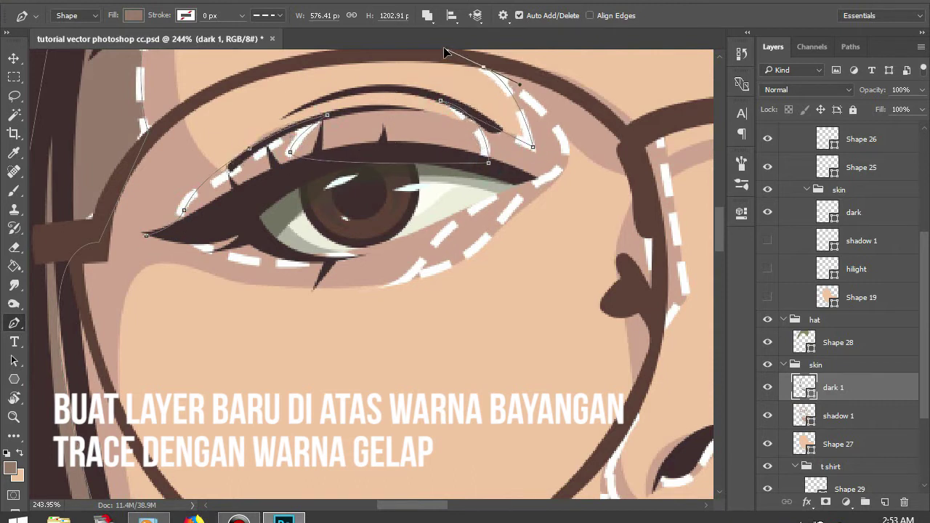
{"action": "scroll", "coordinate": [533, 149], "scroll_direction": "up", "scroll_amount": 1}
{"action": "left_click", "coordinate": [532, 151]}
{"action": "left_click_drag", "start_coordinate": [566, 152], "coordinate": [572, 181]}
Curve the outline along the left lower eyelid back to the inner eye corner.
{"action": "left_click_drag", "start_coordinate": [392, 289], "coordinate": [416, 293]}
{"action": "left_click_drag", "start_coordinate": [431, 258], "coordinate": [440, 242]}
{"action": "left_click", "coordinate": [489, 201]}
{"action": "left_click", "coordinate": [374, 233]}
{"action": "left_click_drag", "start_coordinate": [314, 269], "coordinate": [298, 270]}
{"action": "left_click_drag", "start_coordinate": [186, 244], "coordinate": [160, 217]}
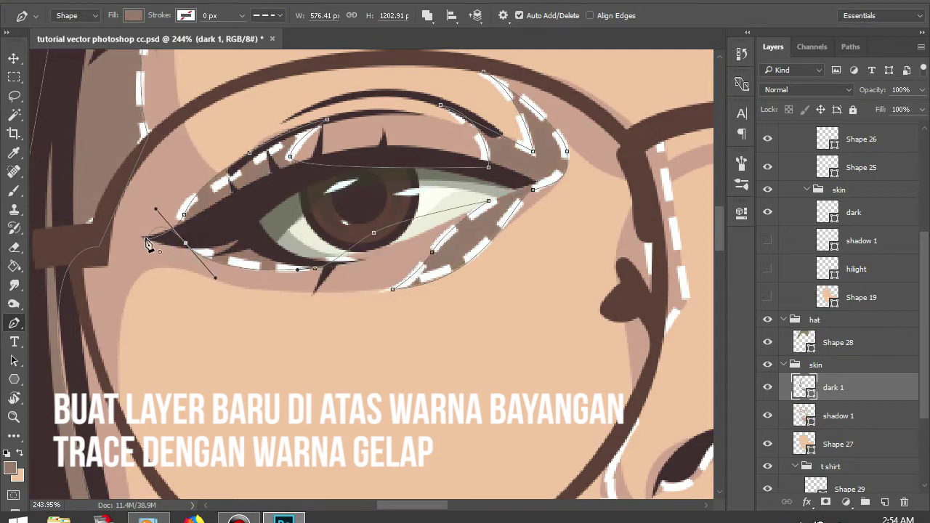
{"action": "scroll", "coordinate": [175, 210], "scroll_direction": "down", "scroll_amount": 5}
{"action": "scroll", "coordinate": [371, 212], "scroll_direction": "up", "scroll_amount": 4}
Trace the dark shadow down the nose bridge.
{"action": "left_click", "coordinate": [344, 118]}
{"action": "left_click", "coordinate": [347, 260]}
{"action": "left_click", "coordinate": [343, 188]}
{"action": "left_click", "coordinate": [324, 124]}
{"action": "left_click", "coordinate": [362, 236]}
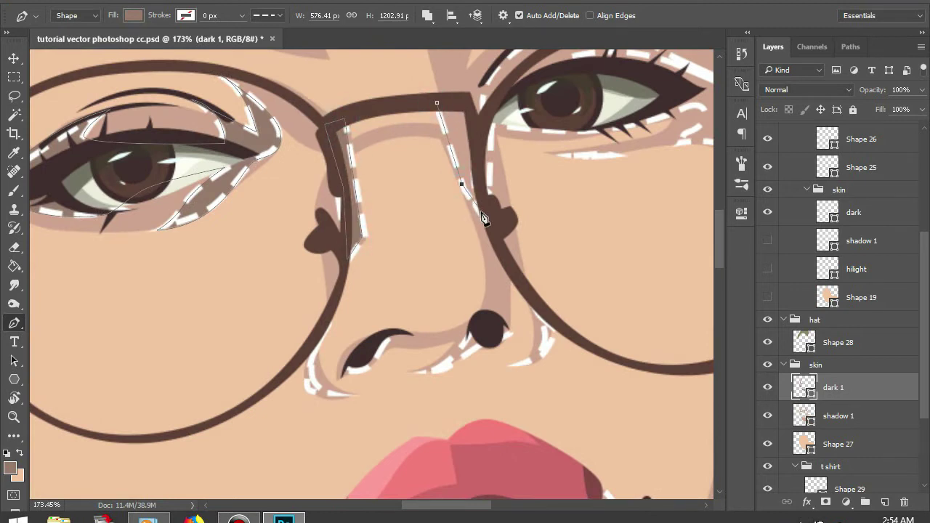
Carry the shadow outline under the right eye and down the side of the cheek.
{"action": "left_click", "coordinate": [494, 128]}
{"action": "scroll", "coordinate": [571, 191], "scroll_direction": "up", "scroll_amount": 4}
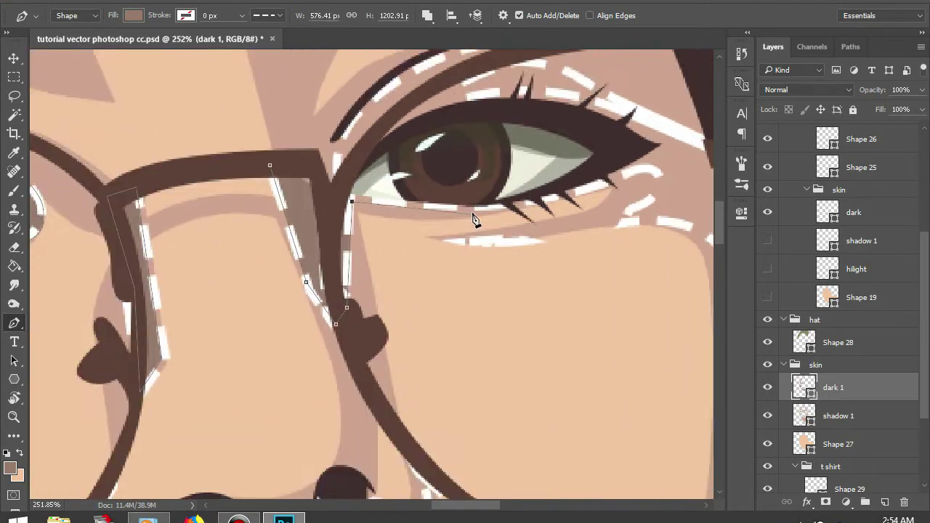
{"action": "left_click", "coordinate": [489, 232]}
{"action": "left_click_drag", "start_coordinate": [489, 232], "coordinate": [314, 283]}
{"action": "left_click", "coordinate": [468, 253]}
{"action": "left_click_drag", "start_coordinate": [541, 232], "coordinate": [560, 242]}
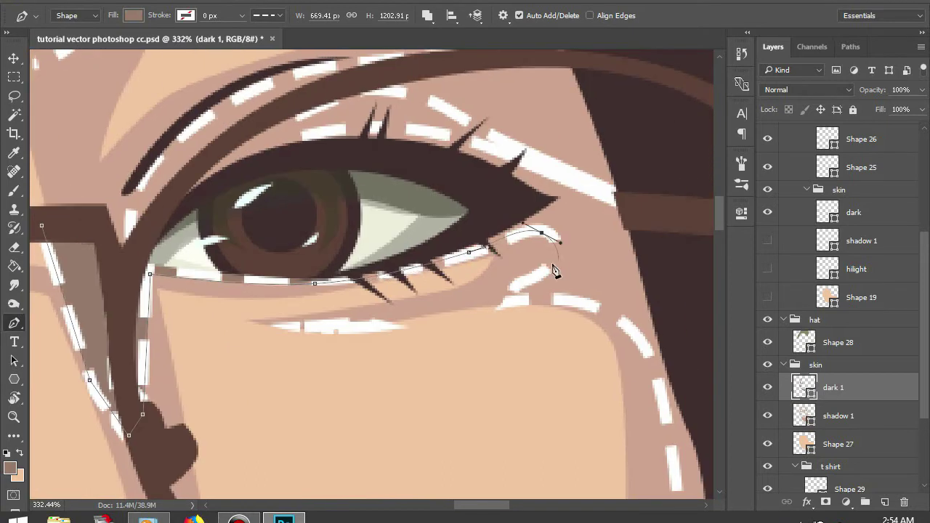
{"action": "scroll", "coordinate": [550, 297], "scroll_direction": "down", "scroll_amount": 4}
{"action": "left_click_drag", "start_coordinate": [655, 235], "coordinate": [676, 323]}
{"action": "scroll", "coordinate": [676, 335], "scroll_direction": "down", "scroll_amount": 5}
{"action": "scroll", "coordinate": [537, 337], "scroll_direction": "up", "scroll_amount": 2}
{"action": "left_click", "coordinate": [606, 386]}
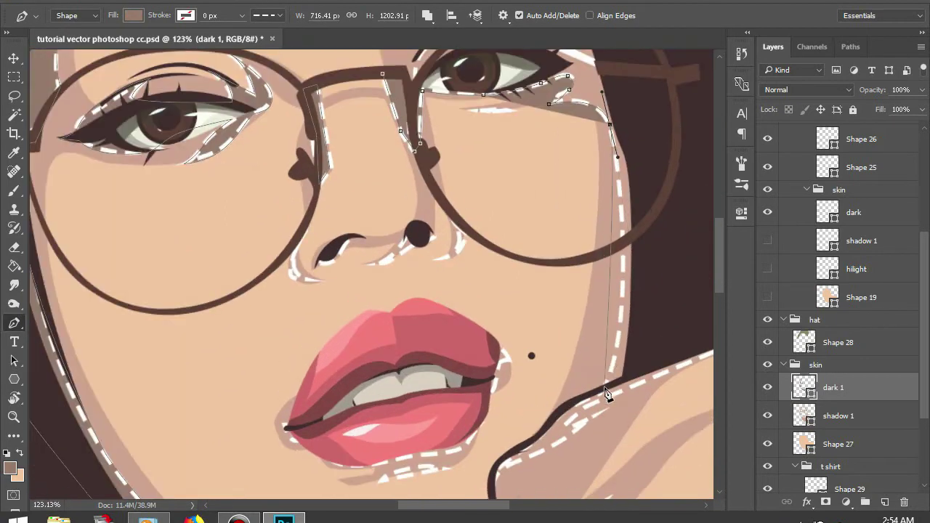
Trace the cheek shadow up beside the right eyebrow, along the glasses rim toward the nose.
{"action": "scroll", "coordinate": [648, 202], "scroll_direction": "up", "scroll_amount": 5}
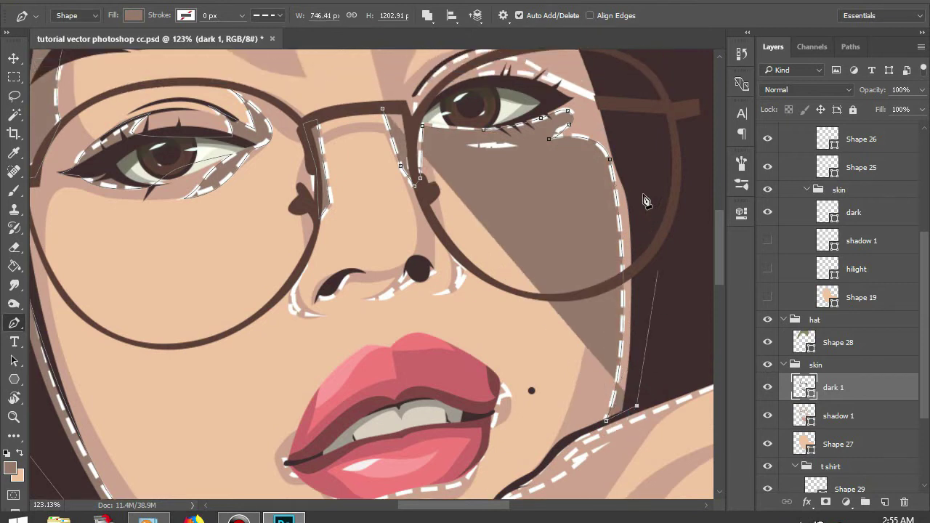
{"action": "left_click", "coordinate": [609, 294]}
{"action": "scroll", "coordinate": [588, 210], "scroll_direction": "up", "scroll_amount": 2}
{"action": "scroll", "coordinate": [587, 211], "scroll_direction": "up", "scroll_amount": 2}
{"action": "left_click", "coordinate": [470, 113]}
{"action": "left_click", "coordinate": [497, 196]}
{"action": "left_click", "coordinate": [534, 239]}
{"action": "scroll", "coordinate": [493, 301], "scroll_direction": "up", "scroll_amount": 2}
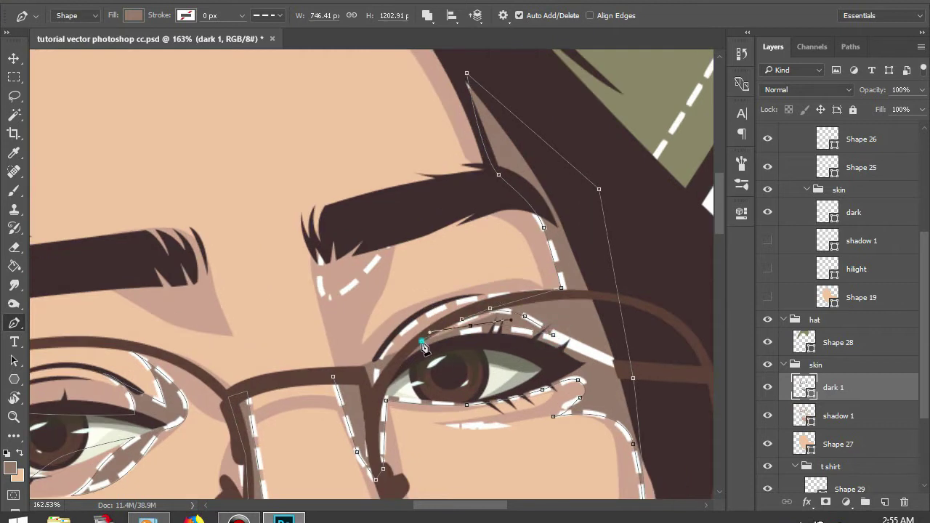
{"action": "left_click", "coordinate": [509, 297]}
{"action": "left_click", "coordinate": [440, 305]}
{"action": "left_click", "coordinate": [379, 357]}
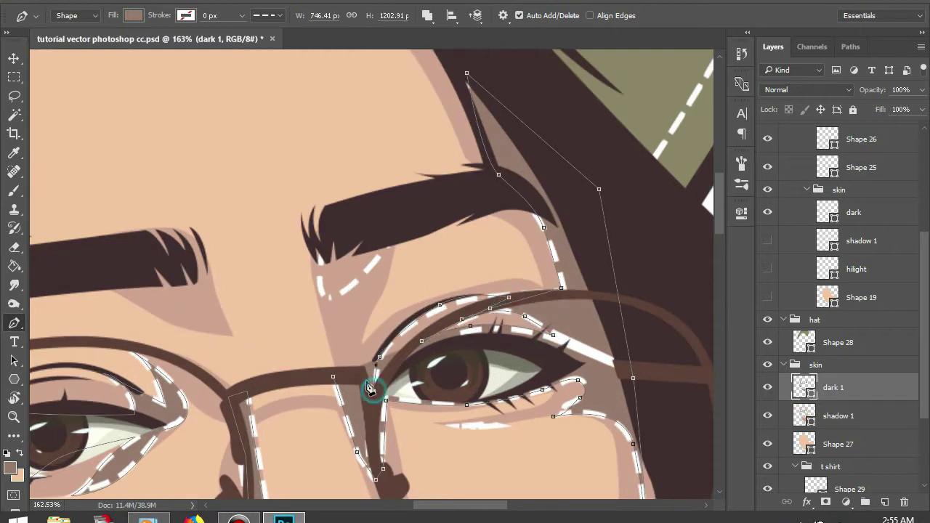
Draw a closed curved shadow shape at the inner brow.
{"action": "left_click", "coordinate": [405, 236]}
{"action": "left_click_drag", "start_coordinate": [357, 281], "coordinate": [328, 305]}
{"action": "left_click", "coordinate": [325, 247]}
{"action": "scroll", "coordinate": [325, 247], "scroll_direction": "down", "scroll_amount": 3}
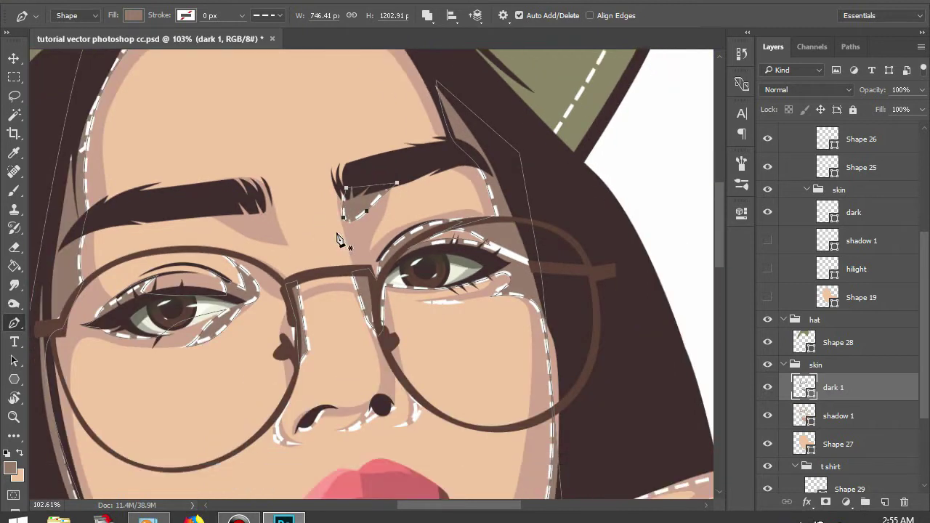
{"action": "scroll", "coordinate": [255, 298], "scroll_direction": "up", "scroll_amount": 5}
Draw a closed shadow shape under the first nostril.
{"action": "left_click", "coordinate": [255, 280]}
{"action": "left_click_drag", "start_coordinate": [271, 366], "coordinate": [302, 391]}
{"action": "left_click", "coordinate": [236, 353]}
{"action": "left_click", "coordinate": [244, 274]}
{"action": "left_click", "coordinate": [254, 281]}
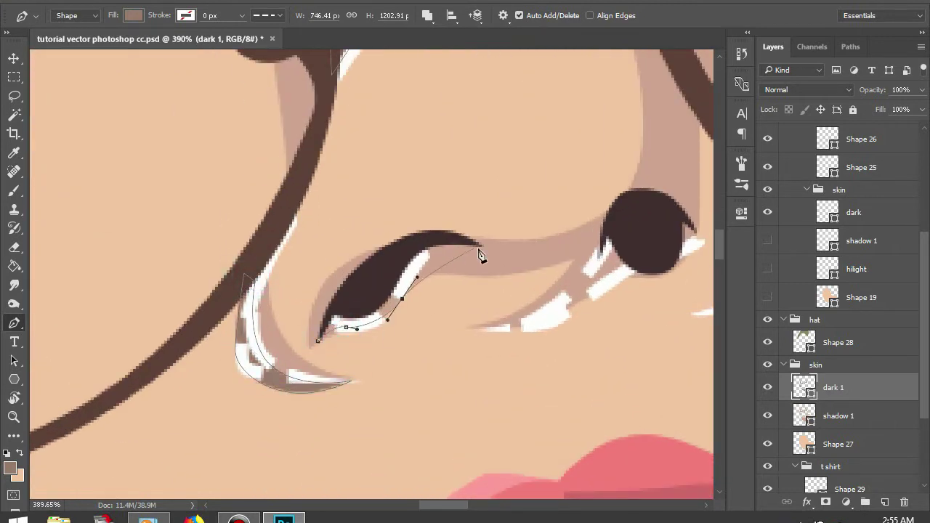
{"action": "left_click", "coordinate": [367, 279]}
Draw a thin curved shadow under the other nostril and reshape it beside the nose.
{"action": "left_click", "coordinate": [318, 341]}
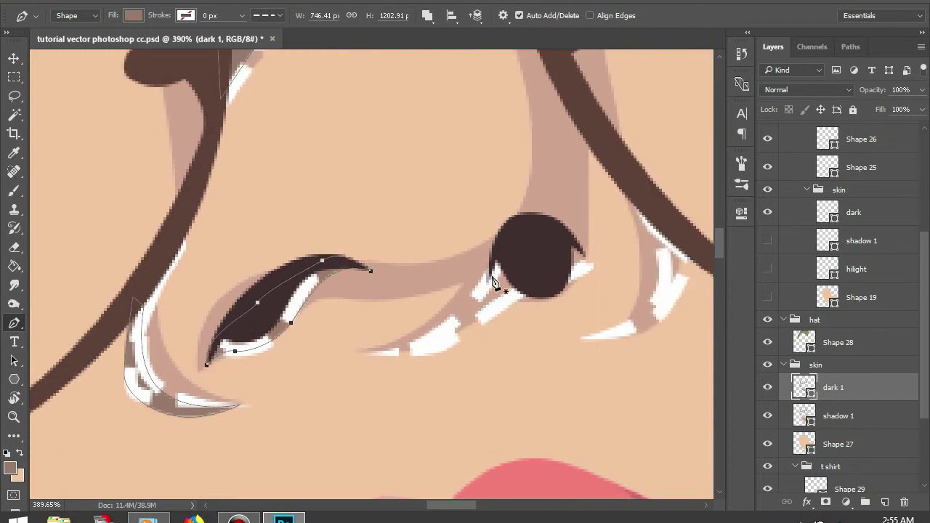
{"action": "left_click_drag", "start_coordinate": [445, 337], "coordinate": [475, 319]}
{"action": "left_click_drag", "start_coordinate": [514, 298], "coordinate": [530, 299]}
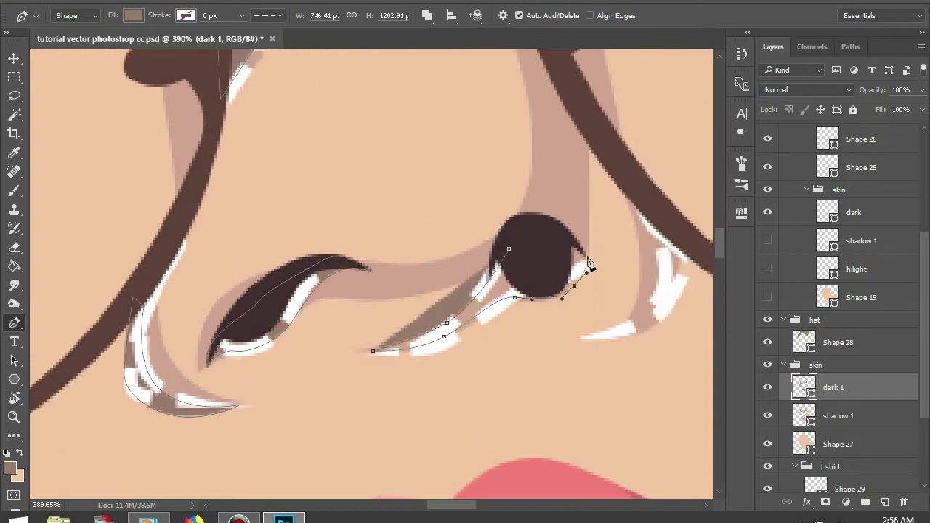
{"action": "left_click_drag", "start_coordinate": [589, 268], "coordinate": [586, 251]}
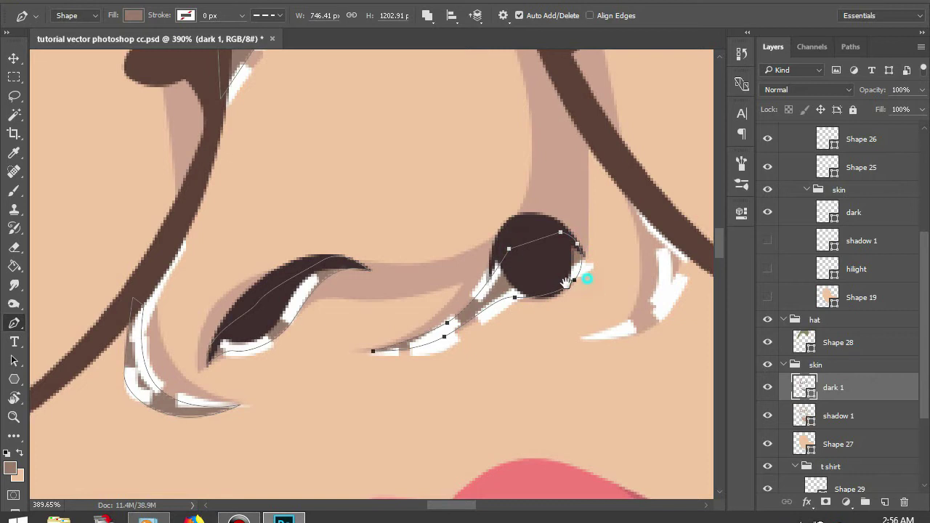
{"action": "left_click_drag", "start_coordinate": [566, 282], "coordinate": [439, 289]}
{"action": "left_click_drag", "start_coordinate": [538, 326], "coordinate": [554, 242]}
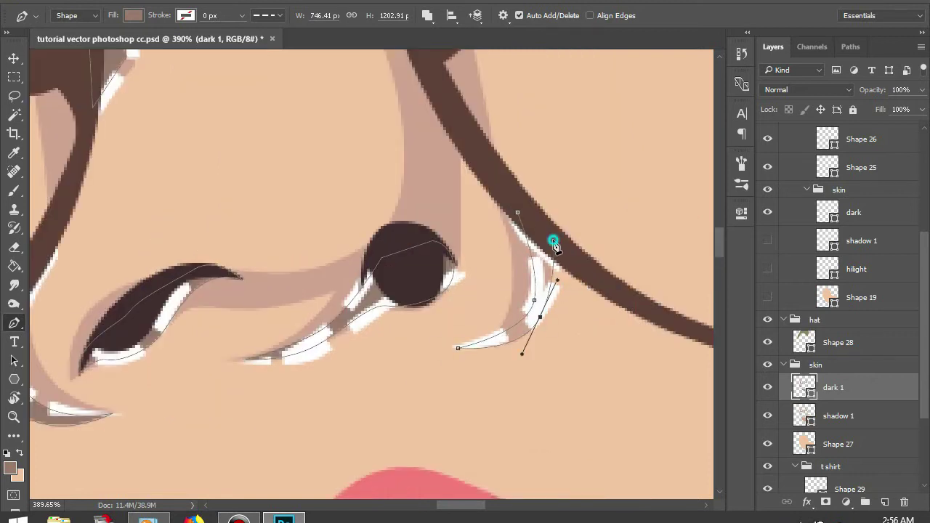
{"action": "scroll", "coordinate": [376, 308], "scroll_direction": "down", "scroll_amount": 3}
{"action": "scroll", "coordinate": [376, 307], "scroll_direction": "down", "scroll_amount": 2}
{"action": "scroll", "coordinate": [437, 260], "scroll_direction": "down", "scroll_amount": 3}
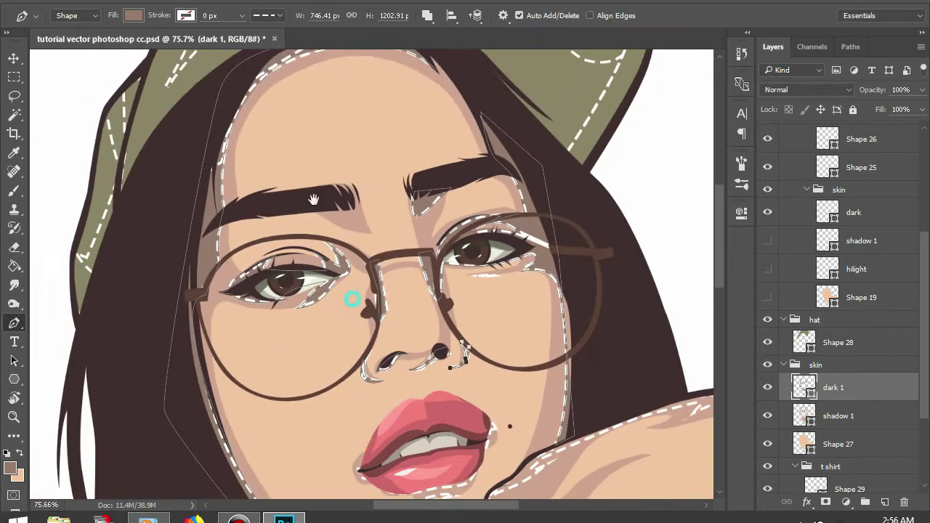
Curve the dark 1 shadow along the hand's edge and finger toward the thumb.
{"action": "scroll", "coordinate": [360, 320], "scroll_direction": "down", "scroll_amount": 5}
{"action": "scroll", "coordinate": [134, 369], "scroll_direction": "up", "scroll_amount": 3}
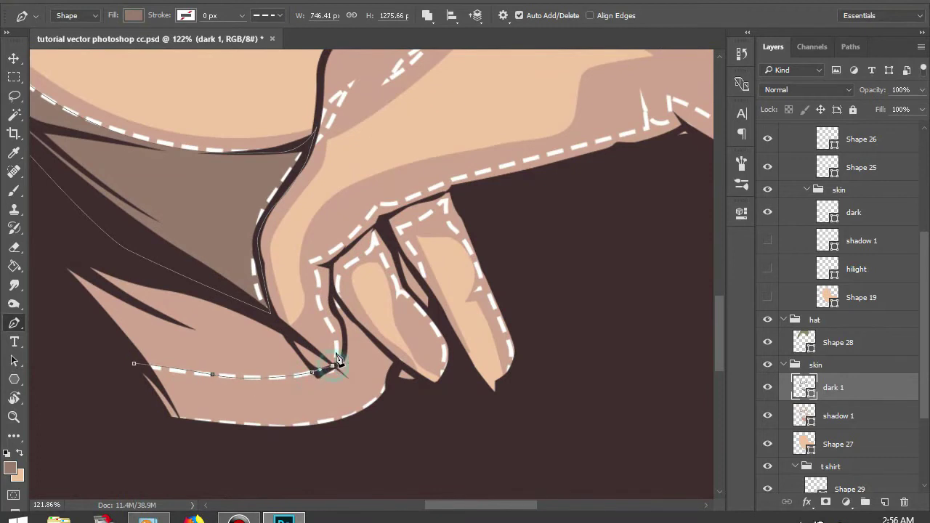
{"action": "scroll", "coordinate": [336, 360], "scroll_direction": "up", "scroll_amount": 2}
{"action": "left_click_drag", "start_coordinate": [333, 372], "coordinate": [324, 305]}
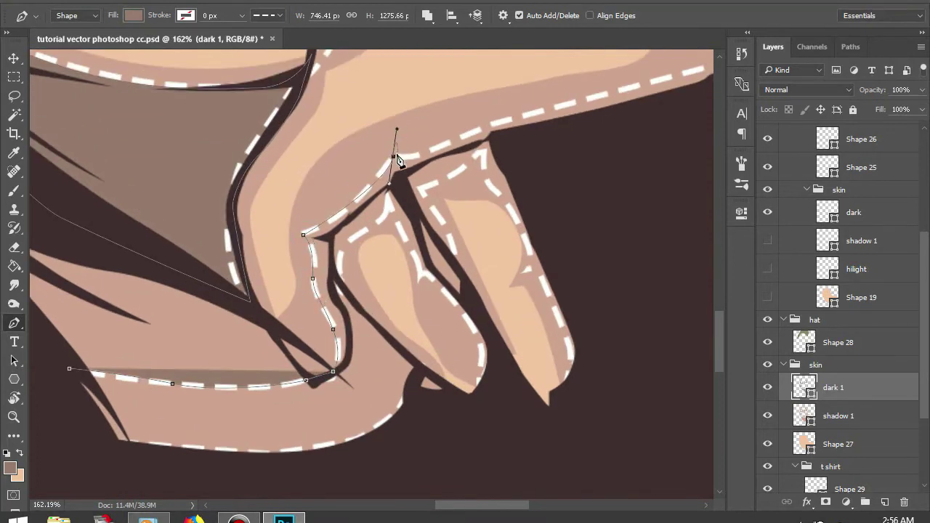
{"action": "left_click_drag", "start_coordinate": [482, 124], "coordinate": [266, 325]}
{"action": "left_click_drag", "start_coordinate": [357, 258], "coordinate": [380, 251]}
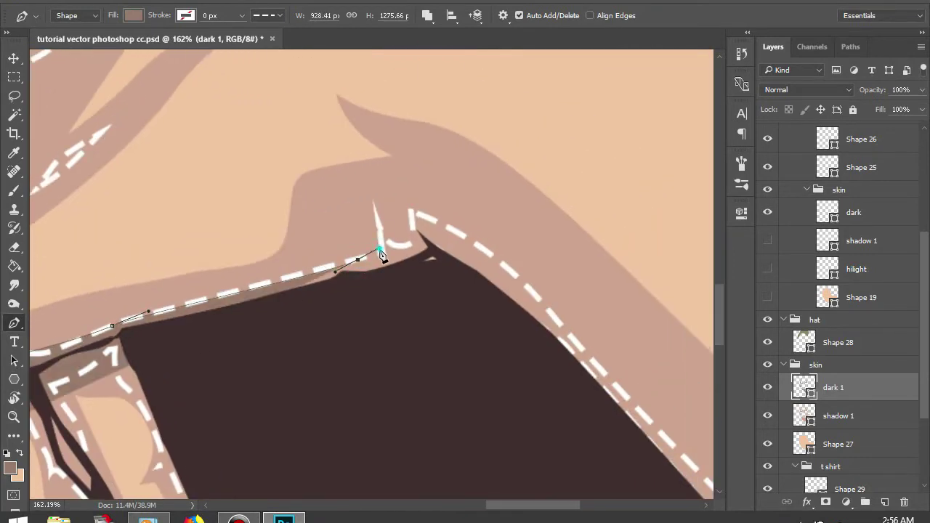
{"action": "left_click_drag", "start_coordinate": [480, 252], "coordinate": [318, 234]}
{"action": "scroll", "coordinate": [318, 235], "scroll_direction": "down", "scroll_amount": 2}
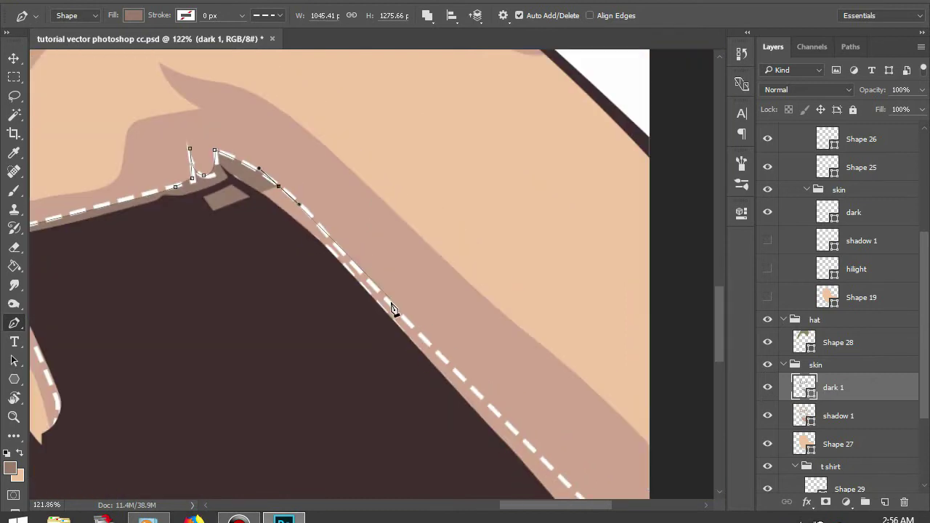
{"action": "scroll", "coordinate": [356, 274], "scroll_direction": "right", "scroll_amount": 3}
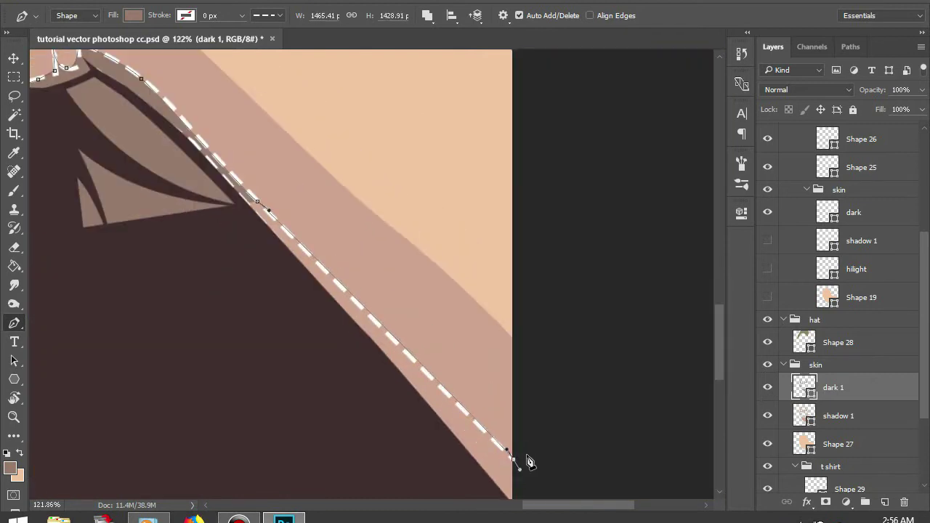
Extend the shadow path to the canvas edge and shape the notch by the thumb.
{"action": "left_click", "coordinate": [514, 459]}
{"action": "scroll", "coordinate": [513, 436], "scroll_direction": "down", "scroll_amount": 2}
{"action": "left_click_drag", "start_coordinate": [513, 430], "coordinate": [439, 343]}
{"action": "left_click_drag", "start_coordinate": [481, 395], "coordinate": [409, 315]}
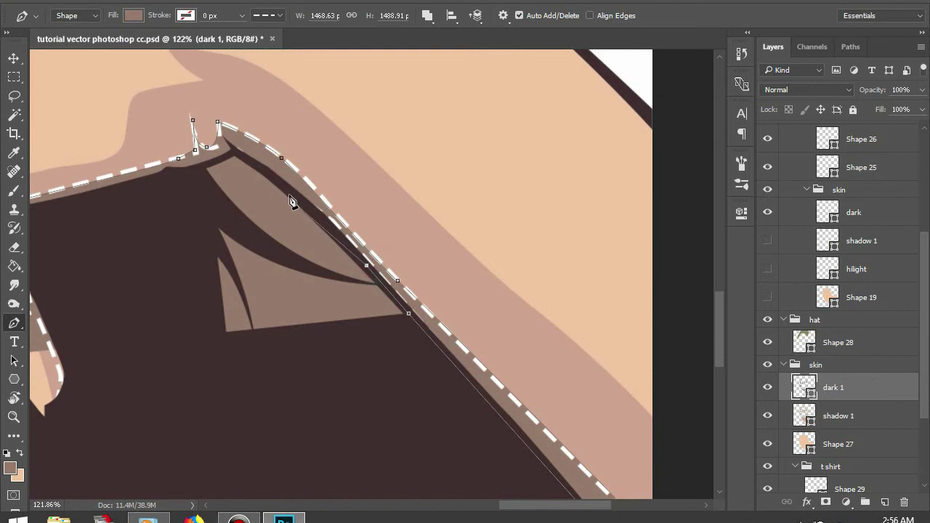
{"action": "left_click", "coordinate": [234, 150]}
{"action": "left_click_drag", "start_coordinate": [235, 150], "coordinate": [399, 194]}
Trace the shadow around the fingertips and close it around the lower sleeve.
{"action": "left_click", "coordinate": [328, 325]}
{"action": "left_click", "coordinate": [308, 354]}
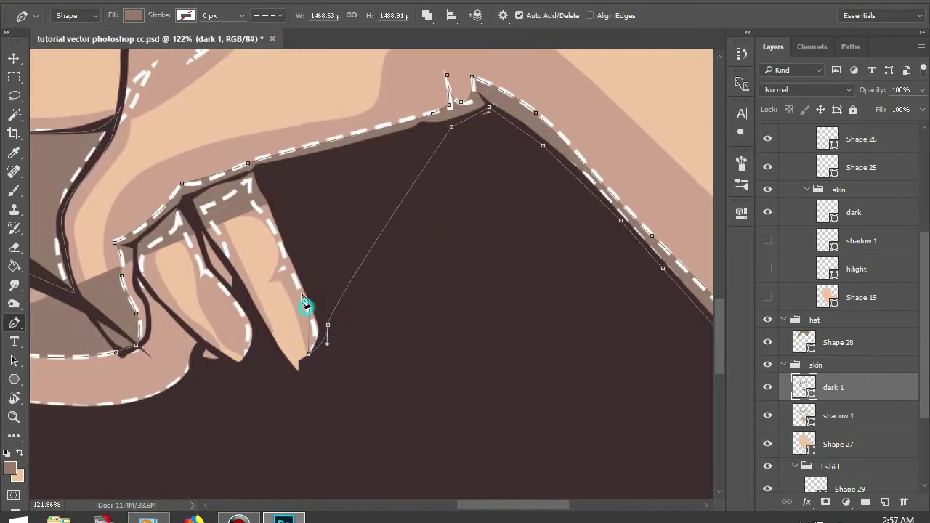
{"action": "left_click", "coordinate": [307, 308]}
{"action": "left_click", "coordinate": [289, 271]}
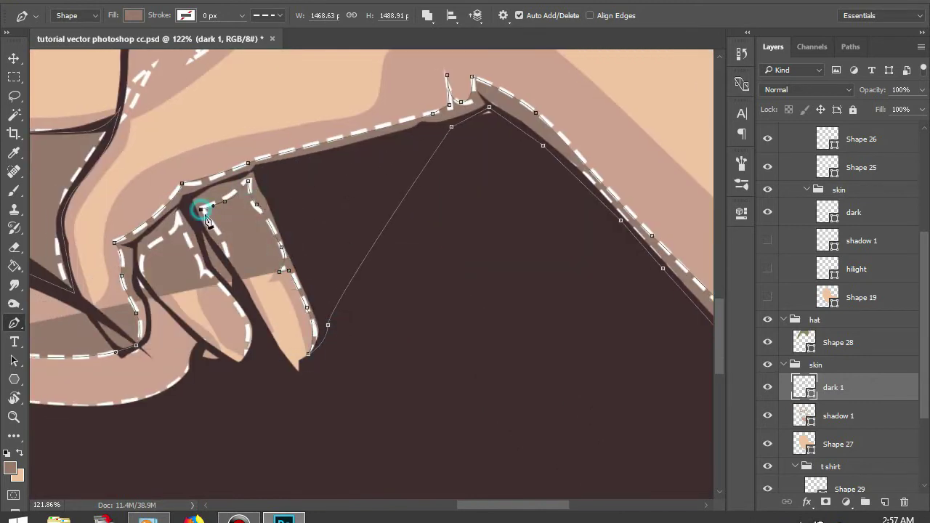
{"action": "scroll", "coordinate": [234, 349], "scroll_direction": "up", "scroll_amount": 2}
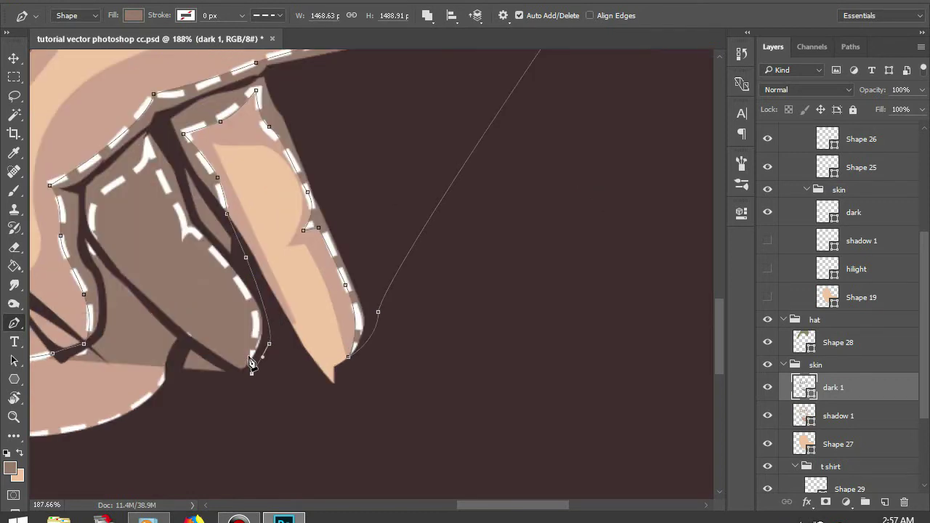
{"action": "left_click_drag", "start_coordinate": [186, 242], "coordinate": [180, 211]}
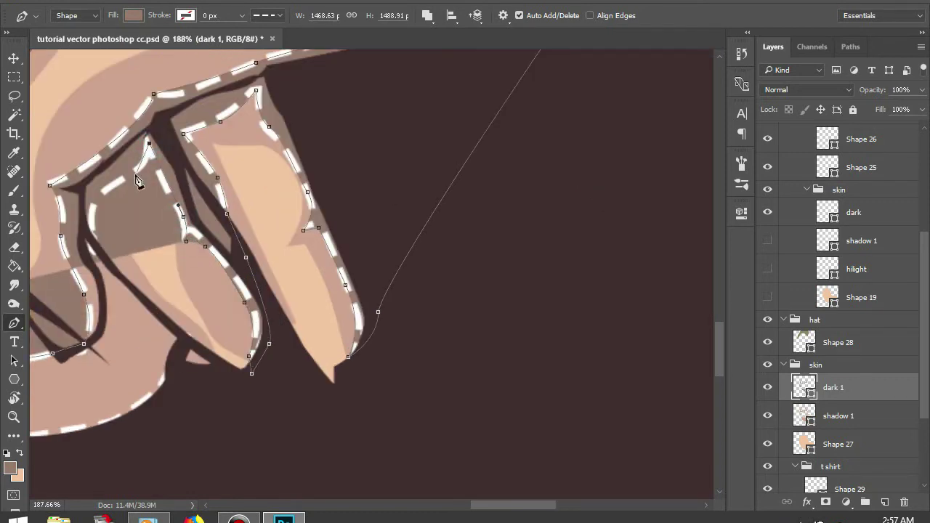
{"action": "scroll", "coordinate": [102, 259], "scroll_direction": "down", "scroll_amount": 5}
{"action": "scroll", "coordinate": [332, 291], "scroll_direction": "down", "scroll_amount": 1}
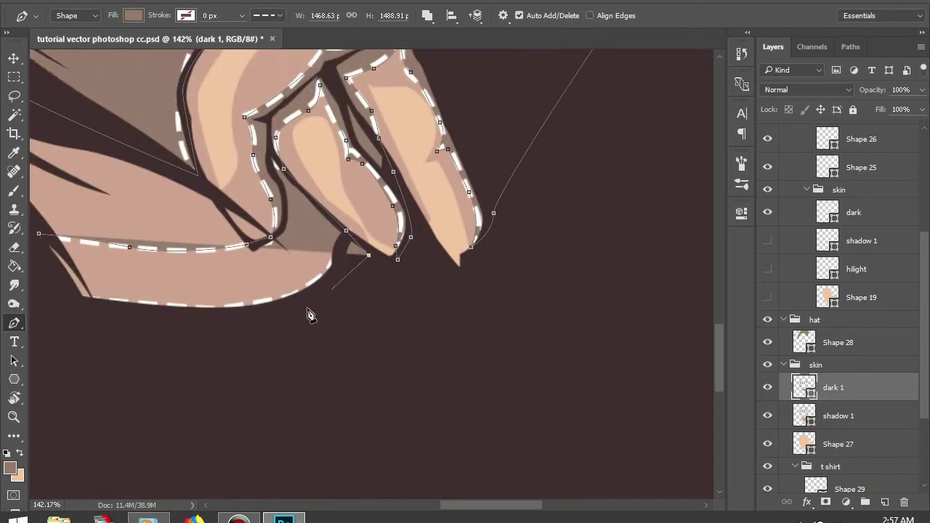
{"action": "left_click", "coordinate": [349, 270]}
{"action": "left_click_drag", "start_coordinate": [158, 273], "coordinate": [91, 250]}
Briefly show the reference photo to check the dark 1 shadow around the hand.
{"action": "left_click", "coordinate": [96, 206]}
{"action": "scroll", "coordinate": [872, 414], "scroll_direction": "down", "scroll_amount": 2}
{"action": "left_click", "coordinate": [851, 366]}
{"action": "scroll", "coordinate": [480, 243], "scroll_direction": "up", "scroll_amount": 2}
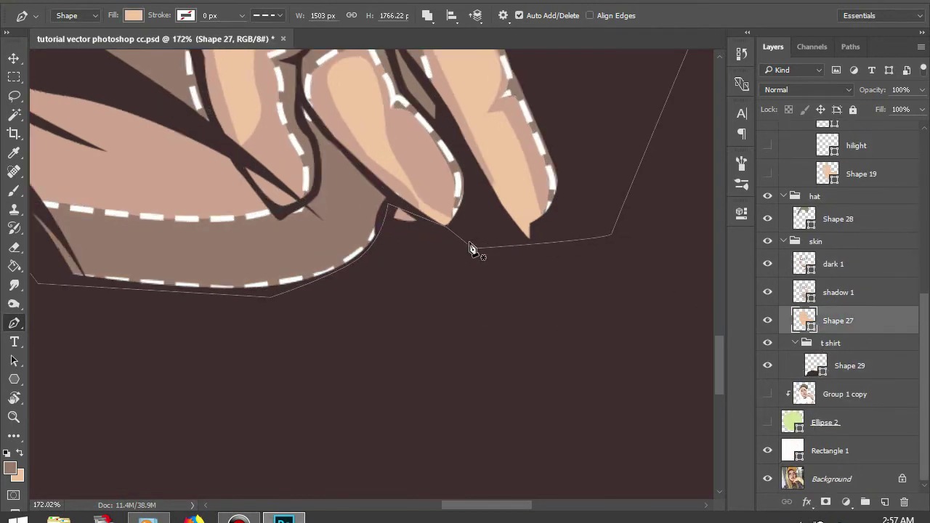
{"action": "scroll", "coordinate": [465, 250], "scroll_direction": "up", "scroll_amount": 3}
{"action": "left_click", "coordinate": [836, 265]}
{"action": "scroll", "coordinate": [780, 175], "scroll_direction": "up", "scroll_amount": 2}
{"action": "scroll", "coordinate": [780, 175], "scroll_direction": "up", "scroll_amount": 3}
{"action": "left_click", "coordinate": [767, 135]}
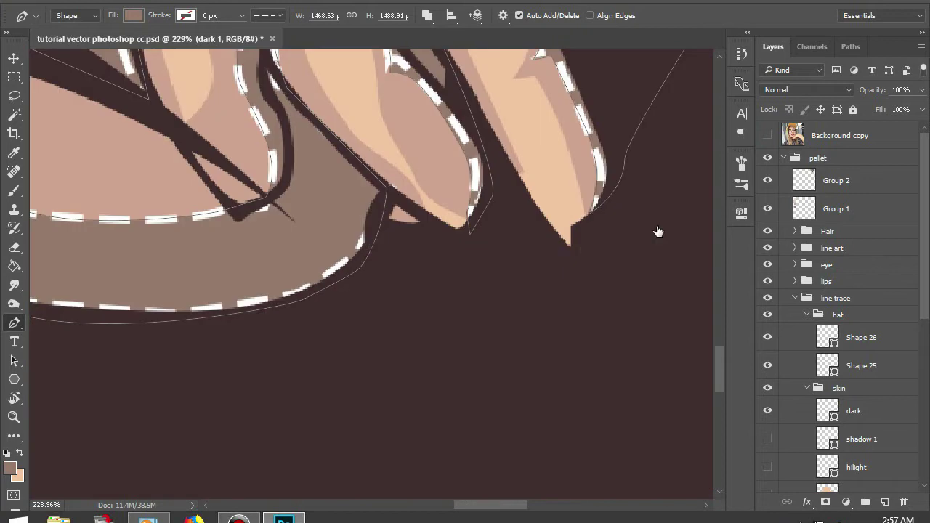
{"action": "scroll", "coordinate": [836, 291], "scroll_direction": "down", "scroll_amount": 5}
{"action": "left_click", "coordinate": [850, 404]}
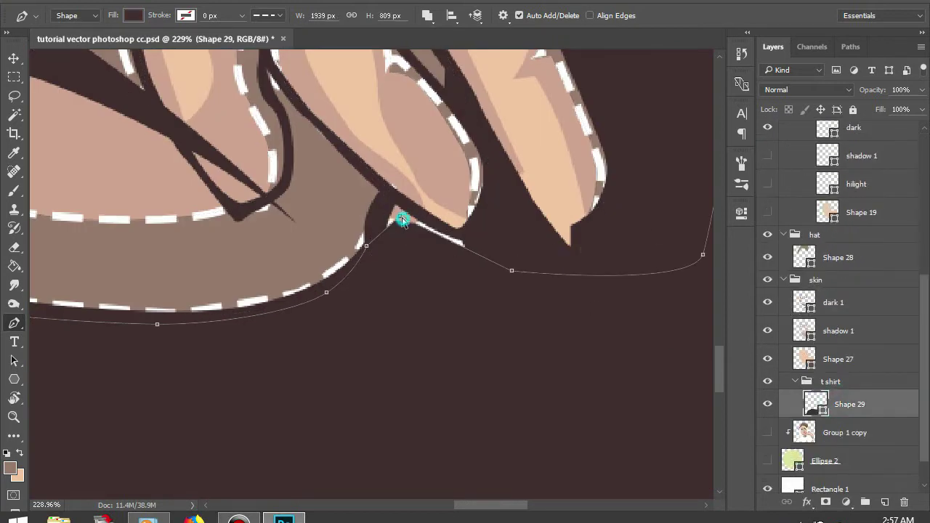
Move a shadow 1 anchor up near the fingertip.
{"action": "scroll", "coordinate": [407, 211], "scroll_direction": "down", "scroll_amount": 2}
{"action": "left_click", "coordinate": [836, 331]}
{"action": "left_click_drag", "start_coordinate": [419, 171], "coordinate": [398, 120]}
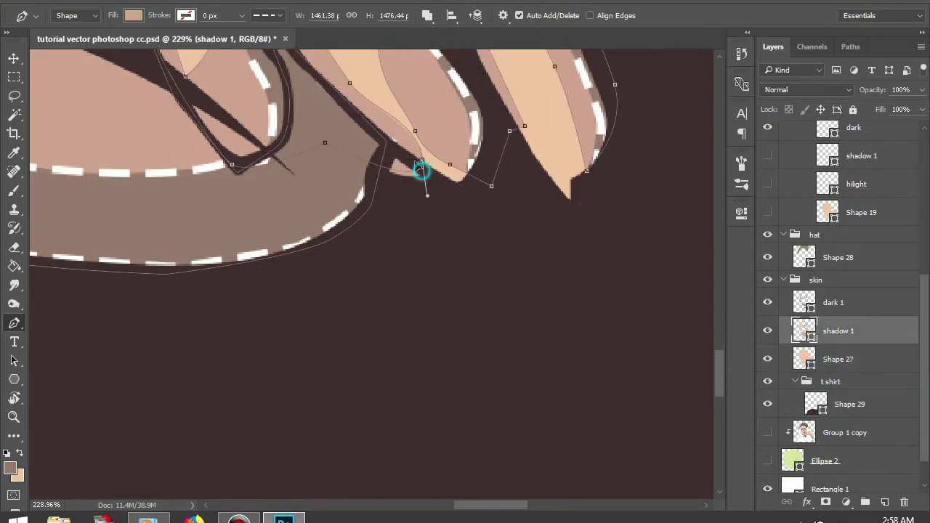
Draw a small curved dark sliver on the chin on the dark 1 layer.
{"action": "left_click", "coordinate": [862, 254]}
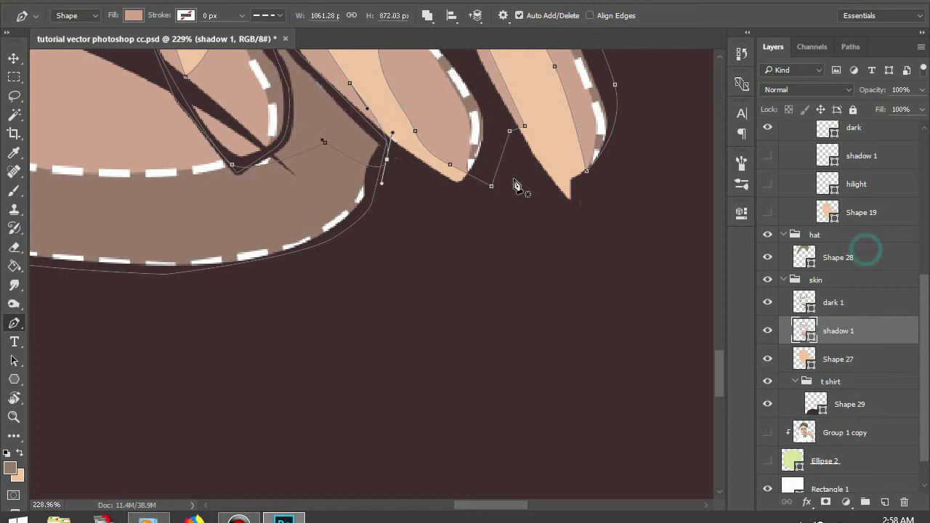
{"action": "scroll", "coordinate": [405, 194], "scroll_direction": "down", "scroll_amount": 5}
{"action": "scroll", "coordinate": [468, 176], "scroll_direction": "up", "scroll_amount": 3}
{"action": "left_click", "coordinate": [828, 302]}
{"action": "scroll", "coordinate": [422, 176], "scroll_direction": "up", "scroll_amount": 1}
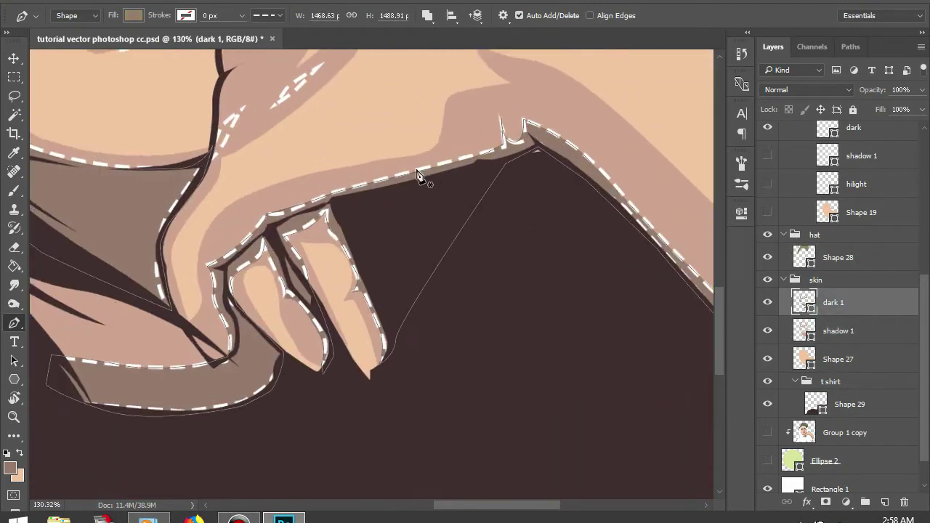
{"action": "scroll", "coordinate": [422, 177], "scroll_direction": "up", "scroll_amount": 2}
{"action": "scroll", "coordinate": [294, 227], "scroll_direction": "down", "scroll_amount": 3}
{"action": "scroll", "coordinate": [295, 227], "scroll_direction": "up", "scroll_amount": 3}
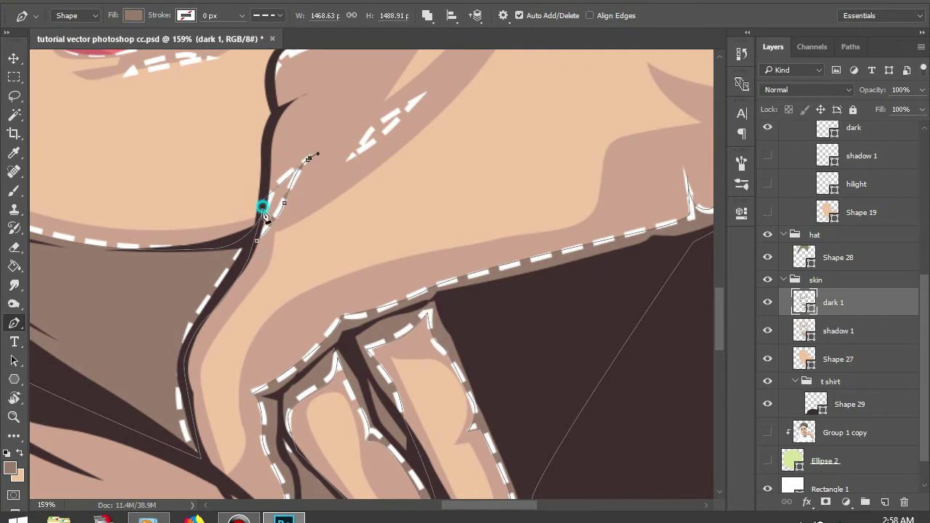
{"action": "left_click_drag", "start_coordinate": [263, 211], "coordinate": [256, 247]}
{"action": "scroll", "coordinate": [383, 160], "scroll_direction": "up", "scroll_amount": 2}
{"action": "left_click", "coordinate": [351, 193]}
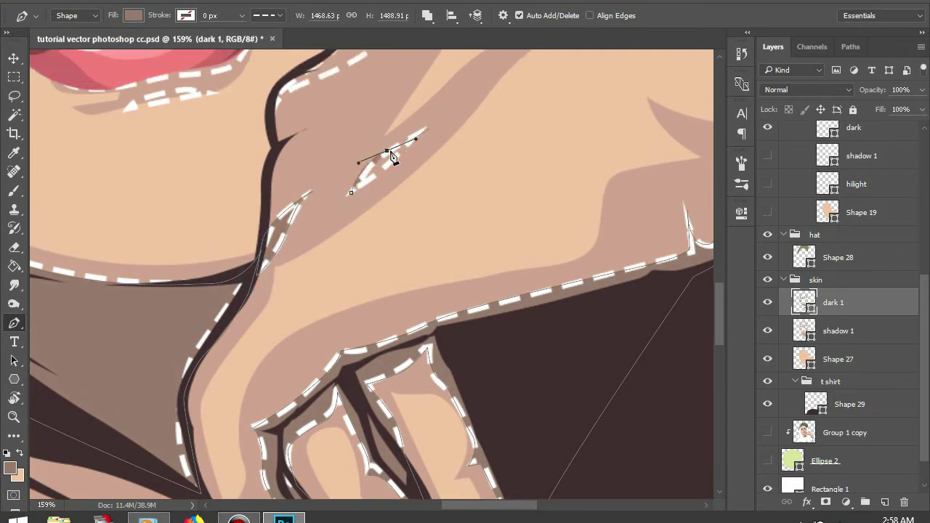
{"action": "left_click", "coordinate": [425, 128]}
{"action": "left_click_drag", "start_coordinate": [390, 167], "coordinate": [379, 175]}
{"action": "scroll", "coordinate": [305, 141], "scroll_direction": "up", "scroll_amount": 5}
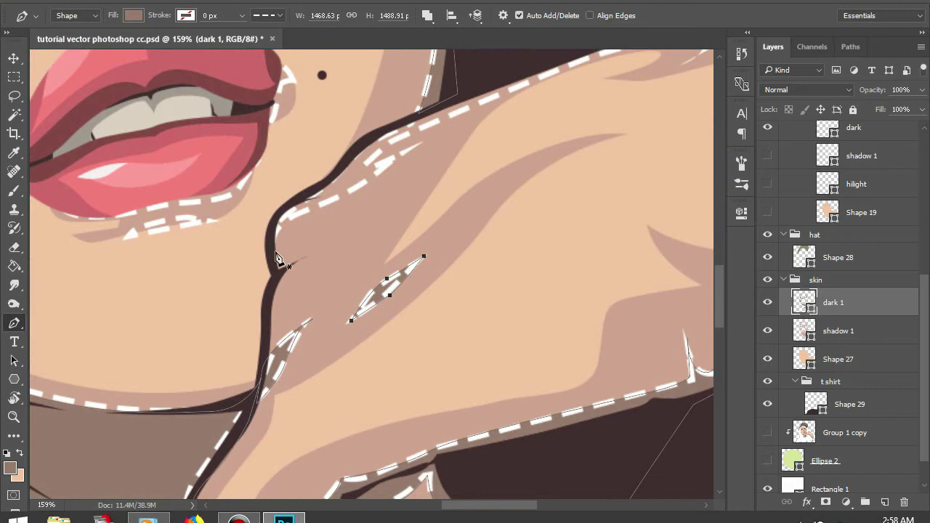
Draw a dark shadow shape along the jawline extending down the neck.
{"action": "left_click_drag", "start_coordinate": [492, 122], "coordinate": [308, 270]}
{"action": "left_click", "coordinate": [369, 219]}
{"action": "left_click", "coordinate": [488, 183]}
{"action": "left_click", "coordinate": [547, 175]}
{"action": "left_click", "coordinate": [520, 189]}
{"action": "left_click", "coordinate": [488, 214]}
{"action": "left_click", "coordinate": [395, 222]}
{"action": "mouse_move", "coordinate": [351, 234]}
{"action": "left_mouse_down"}
{"action": "mouse_move", "coordinate": [61, 306]}
{"action": "mouse_move", "coordinate": [431, 210]}
{"action": "left_mouse_up"}
{"action": "left_click", "coordinate": [243, 212]}
{"action": "left_click", "coordinate": [414, 210]}
{"action": "left_click", "coordinate": [338, 256]}
{"action": "left_click", "coordinate": [294, 276]}
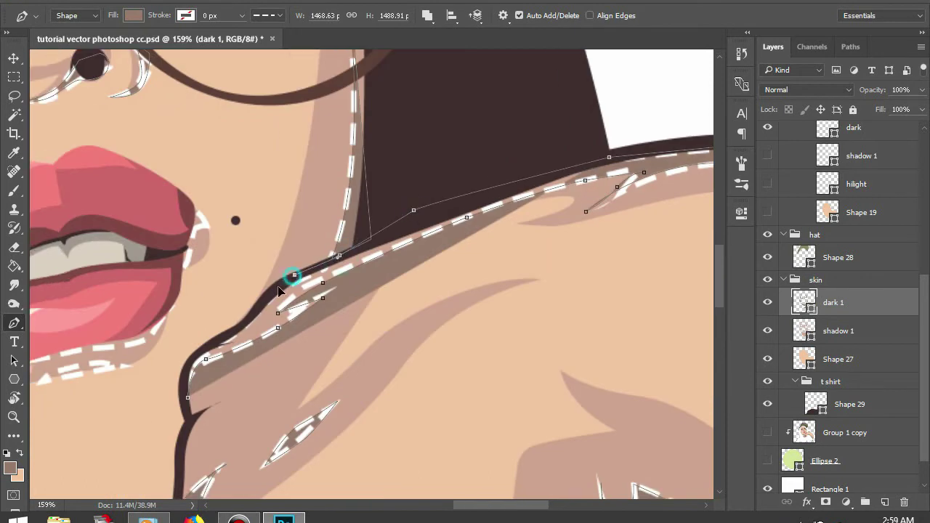
{"action": "left_click", "coordinate": [188, 398]}
{"action": "scroll", "coordinate": [276, 315], "scroll_direction": "up", "scroll_amount": 3}
Add dark shadows under and along the lower lip and at the lip corner.
{"action": "left_click", "coordinate": [231, 308]}
{"action": "left_click", "coordinate": [231, 308]}
{"action": "left_click", "coordinate": [245, 273]}
{"action": "left_click", "coordinate": [335, 254]}
{"action": "left_click", "coordinate": [420, 230]}
{"action": "left_click", "coordinate": [456, 185]}
{"action": "left_click", "coordinate": [109, 257]}
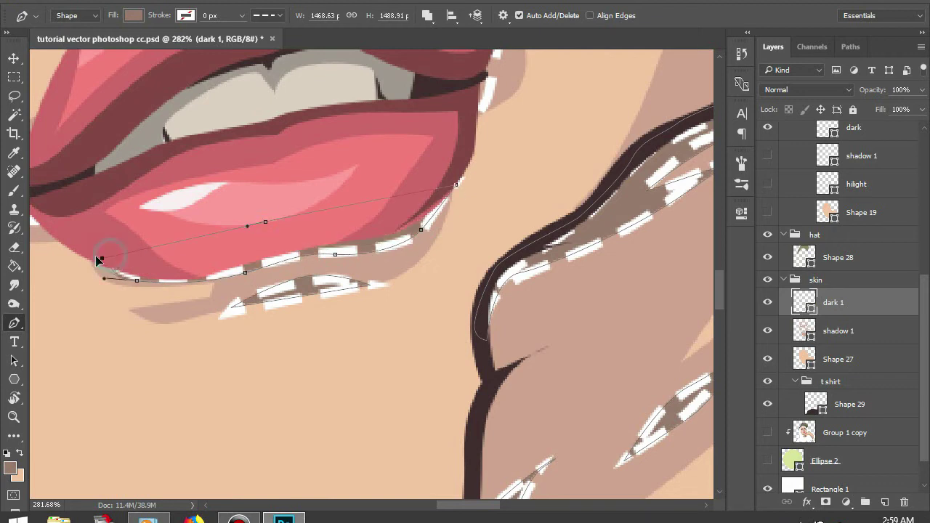
{"action": "left_click", "coordinate": [137, 281]}
{"action": "scroll", "coordinate": [502, 181], "scroll_direction": "up", "scroll_amount": 5}
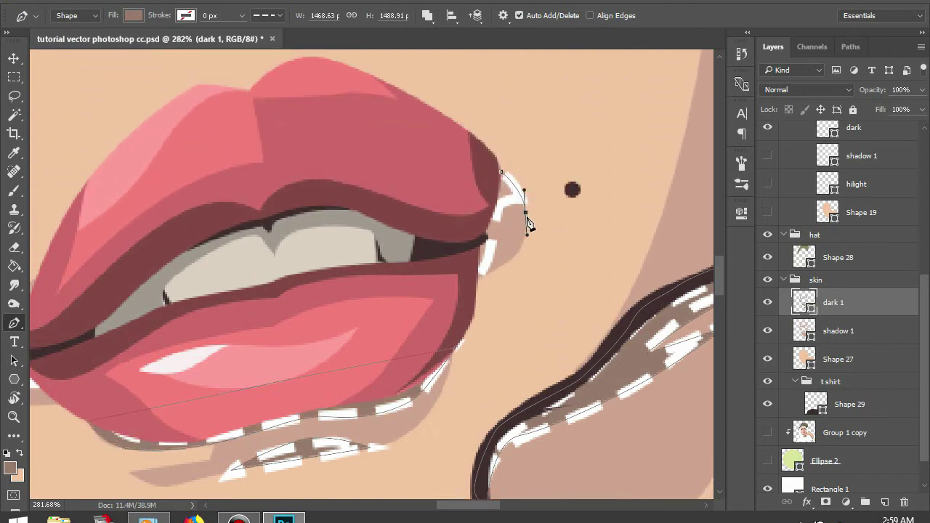
{"action": "left_click", "coordinate": [476, 288]}
Bring the other lip corner into view and make the hilight layer visible and active.
{"action": "left_click_drag", "start_coordinate": [213, 228], "coordinate": [513, 137]}
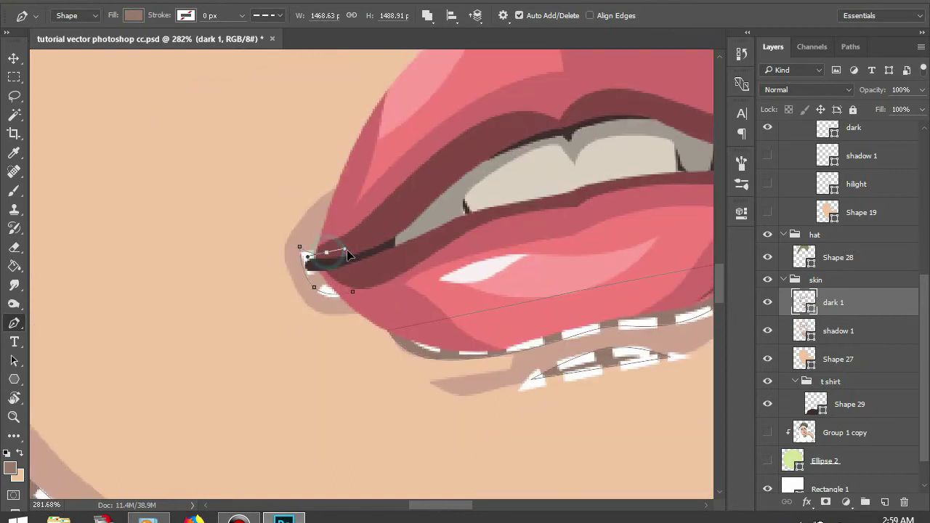
{"action": "scroll", "coordinate": [344, 252], "scroll_direction": "down", "scroll_amount": 5}
{"action": "scroll", "coordinate": [344, 253], "scroll_direction": "down", "scroll_amount": 3}
{"action": "scroll", "coordinate": [412, 211], "scroll_direction": "up", "scroll_amount": 2}
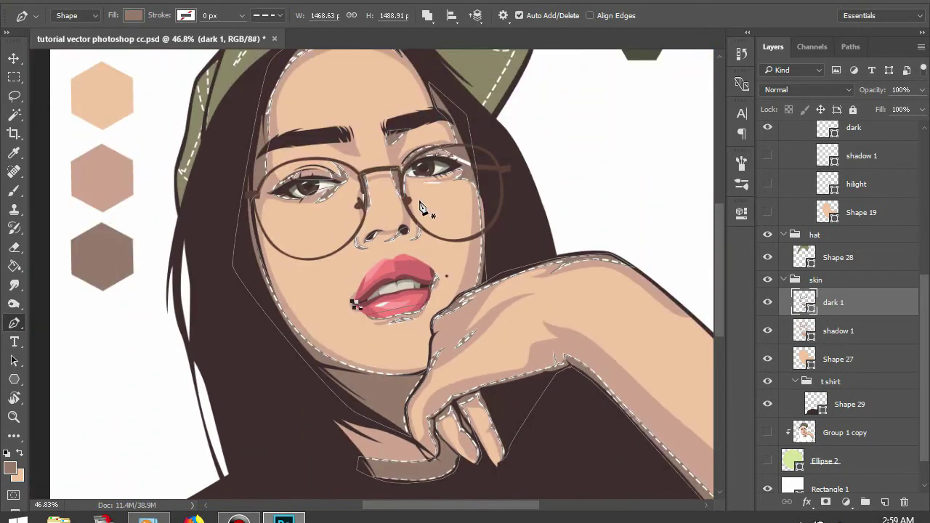
{"action": "scroll", "coordinate": [483, 189], "scroll_direction": "up", "scroll_amount": 3}
{"action": "scroll", "coordinate": [853, 281], "scroll_direction": "up", "scroll_amount": 3}
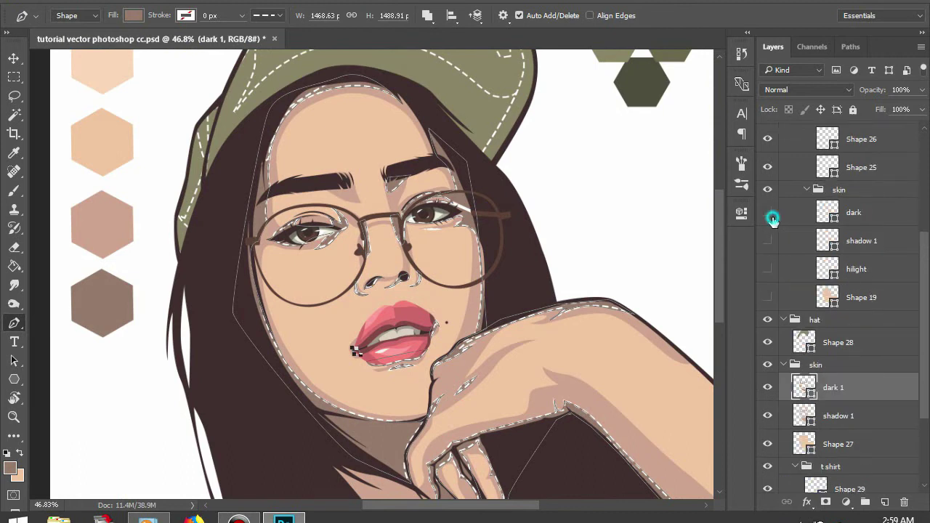
{"action": "left_click", "coordinate": [768, 269]}
{"action": "left_click", "coordinate": [782, 269]}
Create a new layer named highlight with a light skin tone fill.
{"action": "scroll", "coordinate": [830, 363], "scroll_direction": "down", "scroll_amount": 2}
{"action": "left_click", "coordinate": [831, 388]}
{"action": "key", "text": "ctrl+shift+alt+n"}
{"action": "type", "text": "highlight"}
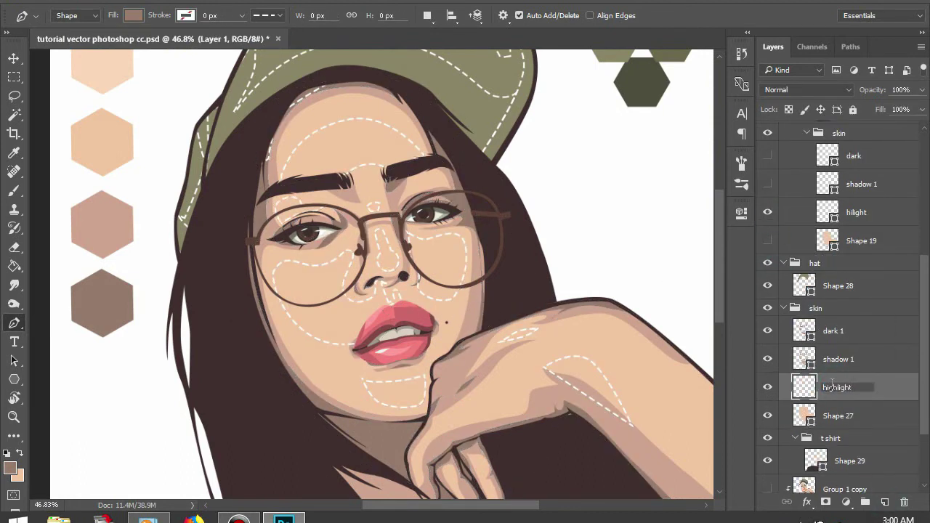
{"action": "key", "text": "Return"}
{"action": "left_click", "coordinate": [10, 469]}
{"action": "left_click", "coordinate": [102, 69]}
{"action": "key", "text": "Return"}
Trace a highlight shape above the left brow and a small one on the nose bridge.
{"action": "scroll", "coordinate": [100, 176], "scroll_direction": "up", "scroll_amount": 3}
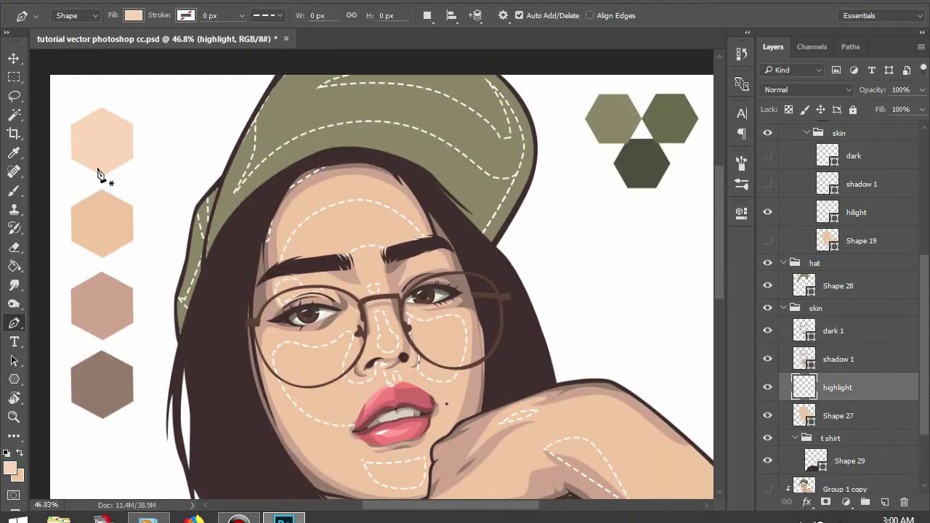
{"action": "scroll", "coordinate": [190, 113], "scroll_direction": "down", "scroll_amount": 1}
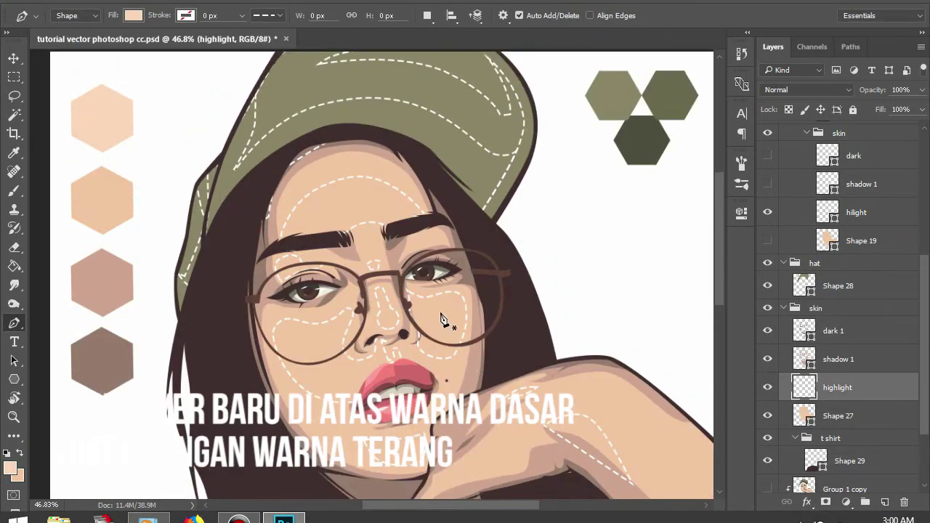
{"action": "scroll", "coordinate": [402, 314], "scroll_direction": "up", "scroll_amount": 2}
{"action": "scroll", "coordinate": [277, 289], "scroll_direction": "down", "scroll_amount": 1}
{"action": "left_click", "coordinate": [230, 296]}
{"action": "left_click_drag", "start_coordinate": [330, 174], "coordinate": [424, 148]}
{"action": "left_click_drag", "start_coordinate": [509, 238], "coordinate": [539, 283]}
{"action": "left_click", "coordinate": [511, 239], "text": "alt"}
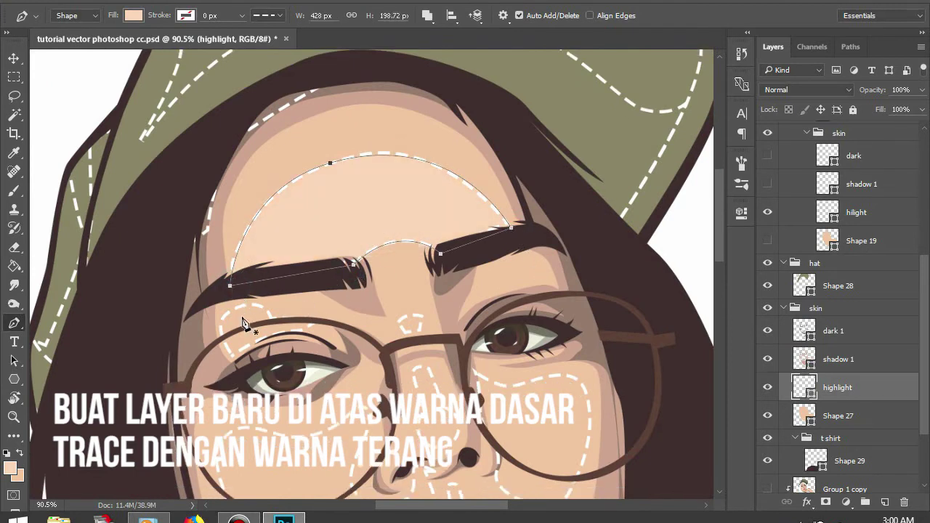
{"action": "scroll", "coordinate": [233, 304], "scroll_direction": "up", "scroll_amount": 3}
{"action": "left_click_drag", "start_coordinate": [281, 167], "coordinate": [304, 198]}
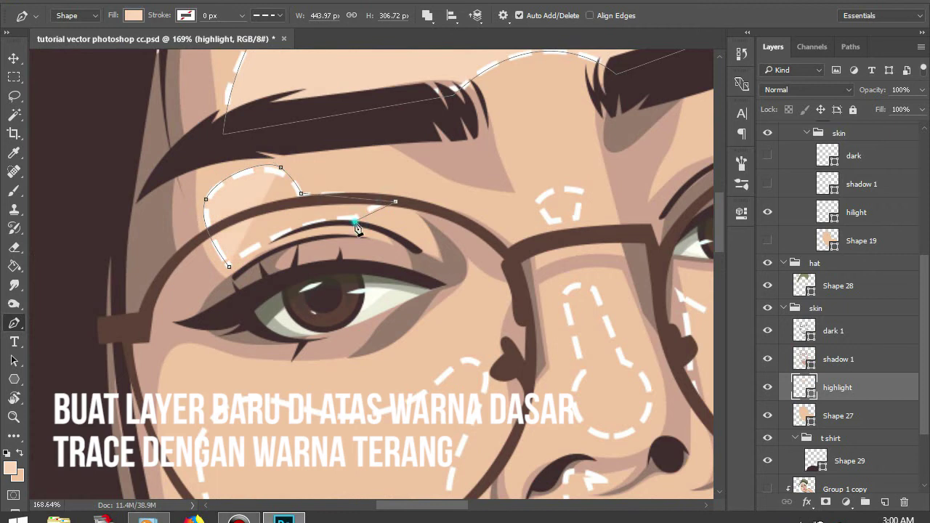
{"action": "left_click_drag", "start_coordinate": [356, 221], "coordinate": [298, 233]}
{"action": "left_click", "coordinate": [231, 270]}
{"action": "scroll", "coordinate": [430, 190], "scroll_direction": "right", "scroll_amount": 3}
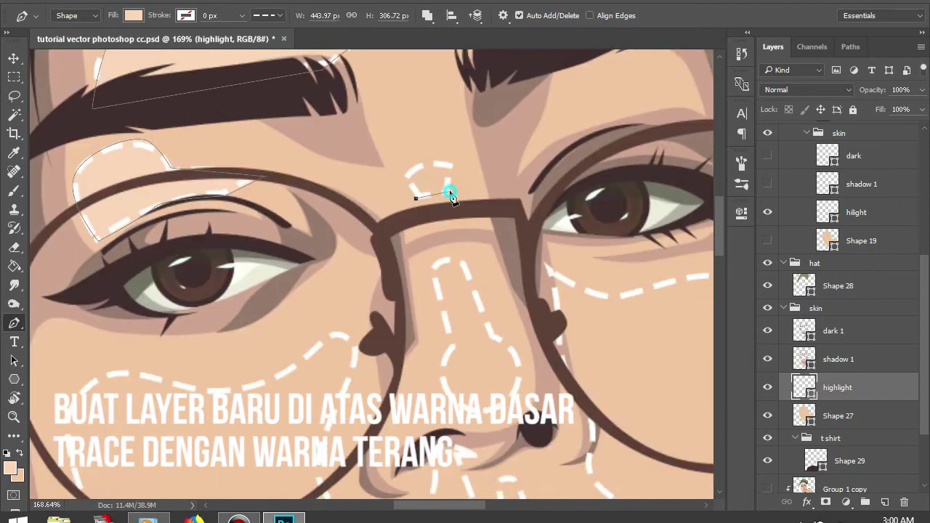
{"action": "left_click_drag", "start_coordinate": [404, 176], "coordinate": [409, 184]}
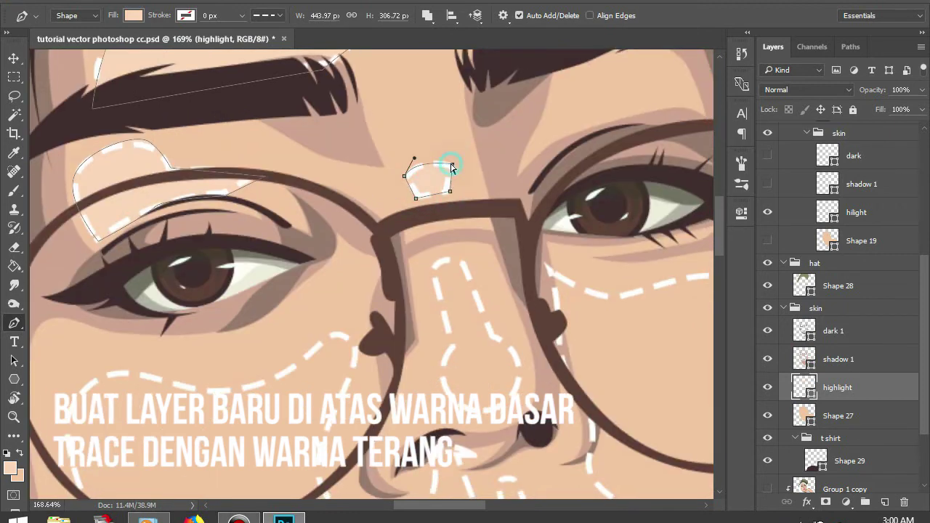
Trace the left cheek highlight from under the eye past the nostril to the lip edge.
{"action": "scroll", "coordinate": [385, 203], "scroll_direction": "down", "scroll_amount": 5}
{"action": "left_click", "coordinate": [311, 213]}
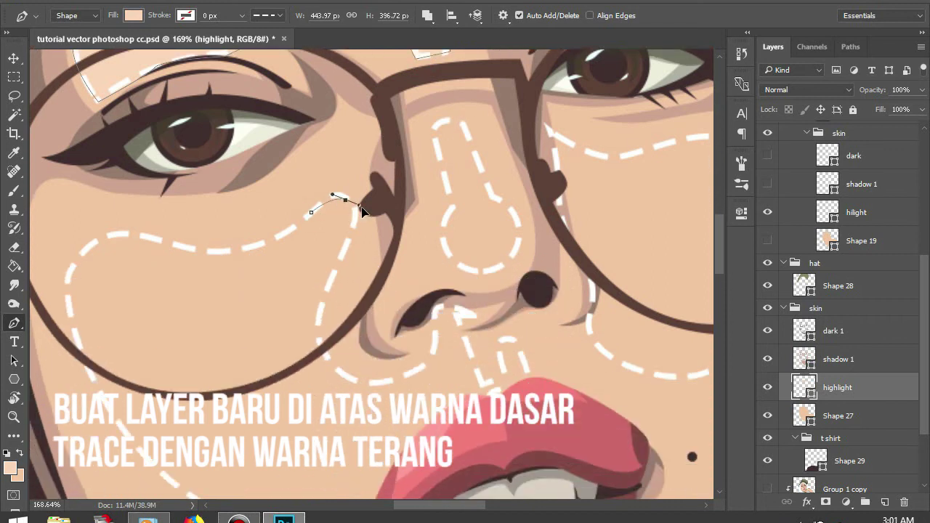
{"action": "mouse_move", "coordinate": [320, 341]}
{"action": "left_mouse_down"}
{"action": "mouse_move", "coordinate": [335, 373]}
{"action": "mouse_move", "coordinate": [412, 371]}
{"action": "left_mouse_up"}
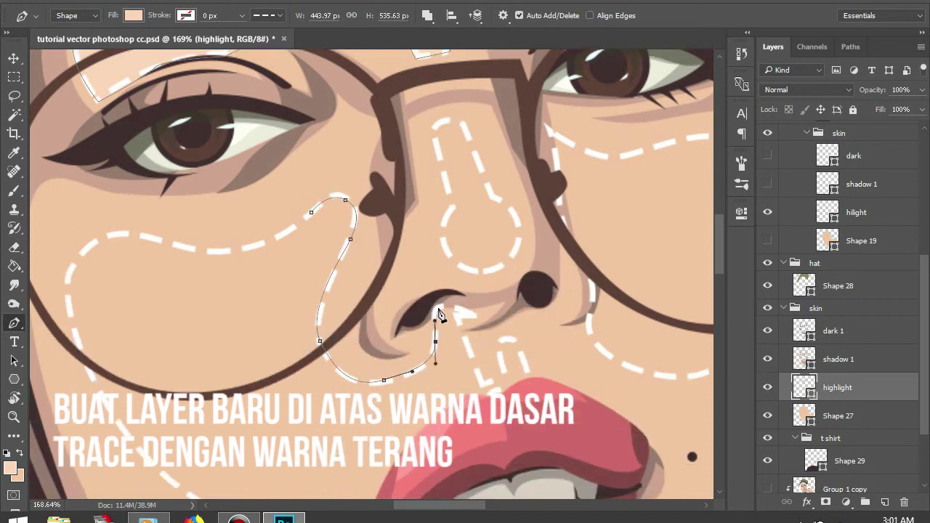
{"action": "left_click_drag", "start_coordinate": [439, 310], "coordinate": [472, 310]}
{"action": "left_click", "coordinate": [504, 372]}
{"action": "left_click", "coordinate": [500, 340]}
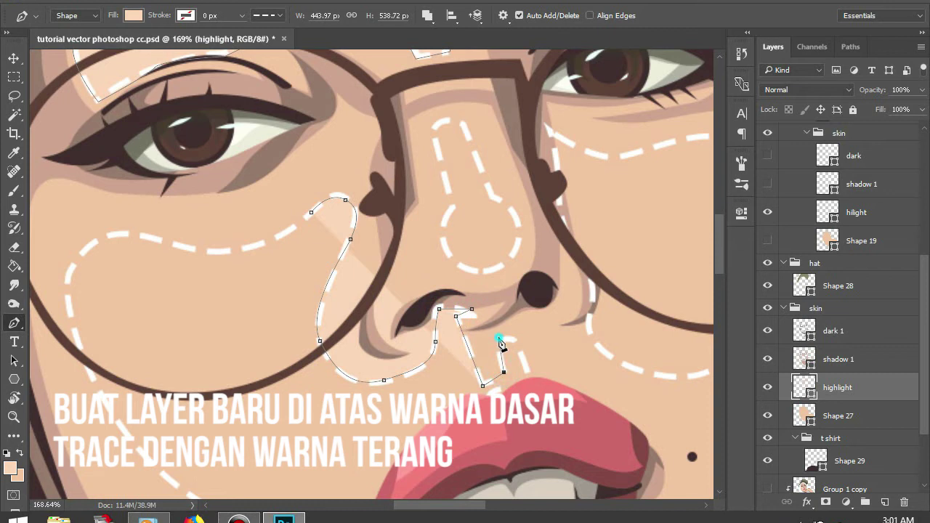
{"action": "left_click", "coordinate": [529, 387]}
{"action": "left_click_drag", "start_coordinate": [498, 408], "coordinate": [561, 265]}
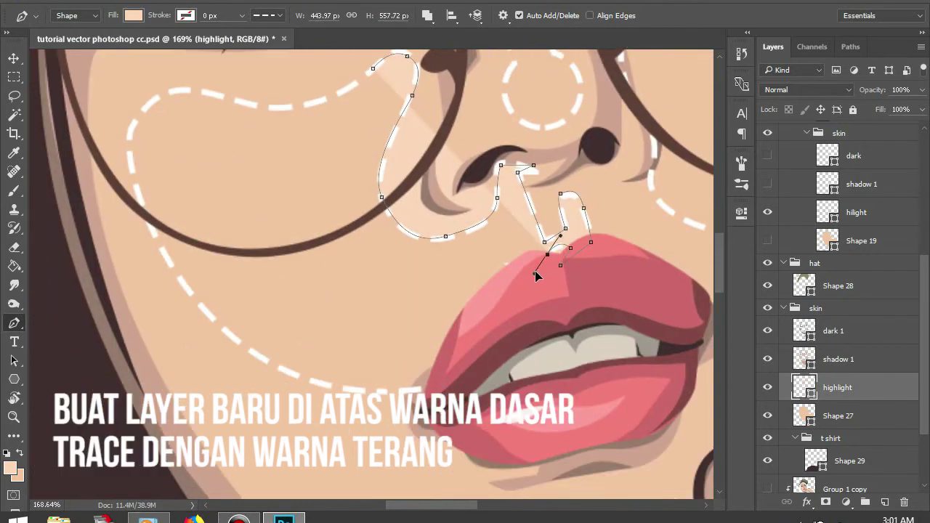
{"action": "left_click_drag", "start_coordinate": [215, 319], "coordinate": [188, 285]}
{"action": "left_click_drag", "start_coordinate": [150, 103], "coordinate": [187, 85]}
{"action": "left_click_drag", "start_coordinate": [264, 107], "coordinate": [326, 124]}
{"action": "scroll", "coordinate": [262, 116], "scroll_direction": "up", "scroll_amount": 2}
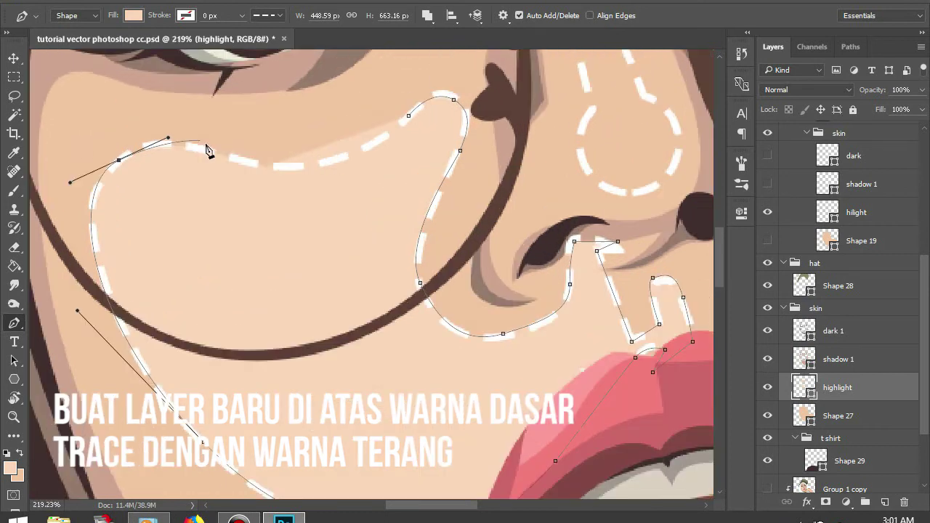
{"action": "left_click_drag", "start_coordinate": [119, 159], "coordinate": [154, 140]}
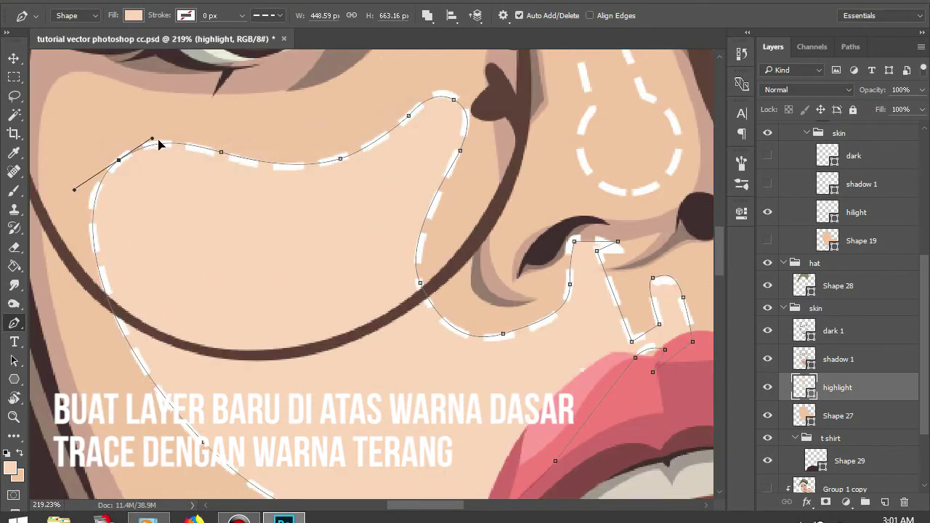
{"action": "scroll", "coordinate": [103, 331], "scroll_direction": "down", "scroll_amount": 4}
{"action": "scroll", "coordinate": [398, 161], "scroll_direction": "up", "scroll_amount": 3}
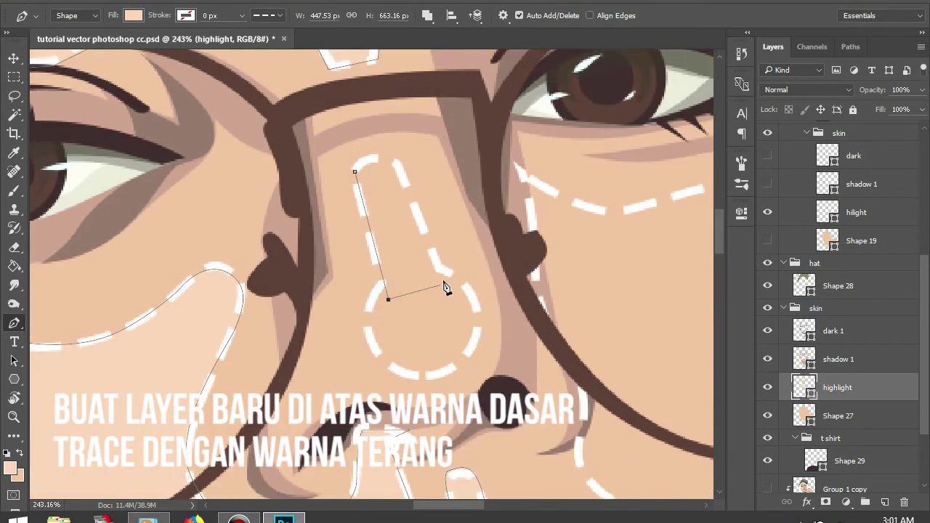
{"action": "scroll", "coordinate": [426, 218], "scroll_direction": "right", "scroll_amount": 5}
Trace highlight shapes on the right cheek and chin.
{"action": "left_click", "coordinate": [322, 168]}
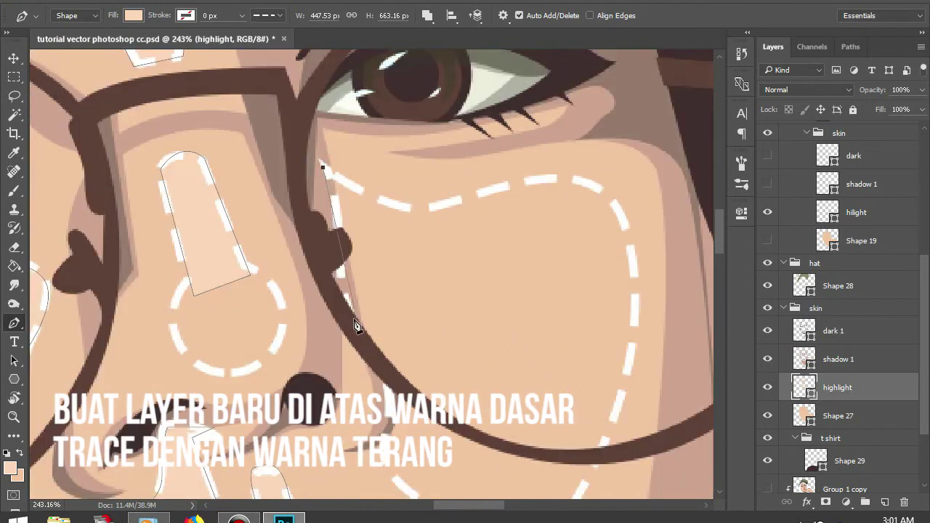
{"action": "scroll", "coordinate": [389, 348], "scroll_direction": "down", "scroll_amount": 3}
{"action": "scroll", "coordinate": [421, 275], "scroll_direction": "down", "scroll_amount": 2}
{"action": "left_click_drag", "start_coordinate": [462, 272], "coordinate": [571, 295]}
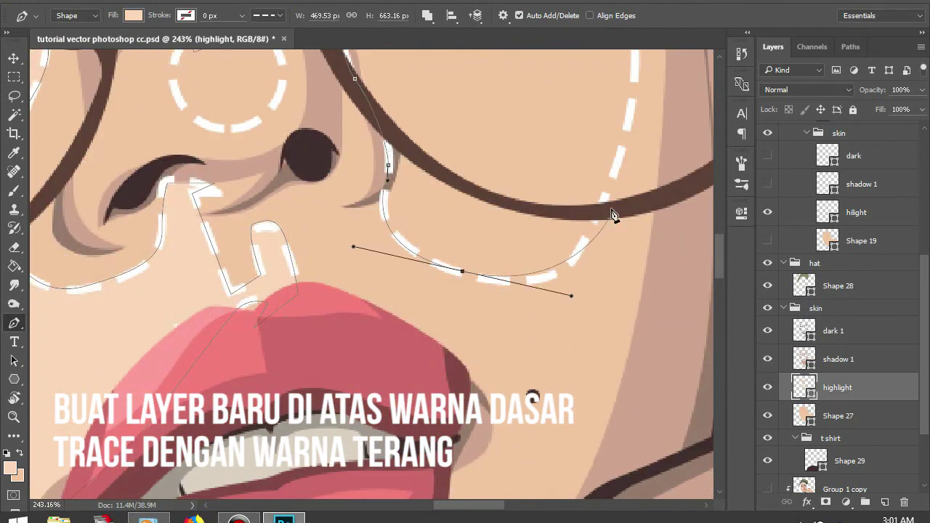
{"action": "scroll", "coordinate": [639, 135], "scroll_direction": "up", "scroll_amount": 3}
{"action": "left_click_drag", "start_coordinate": [596, 187], "coordinate": [534, 157]}
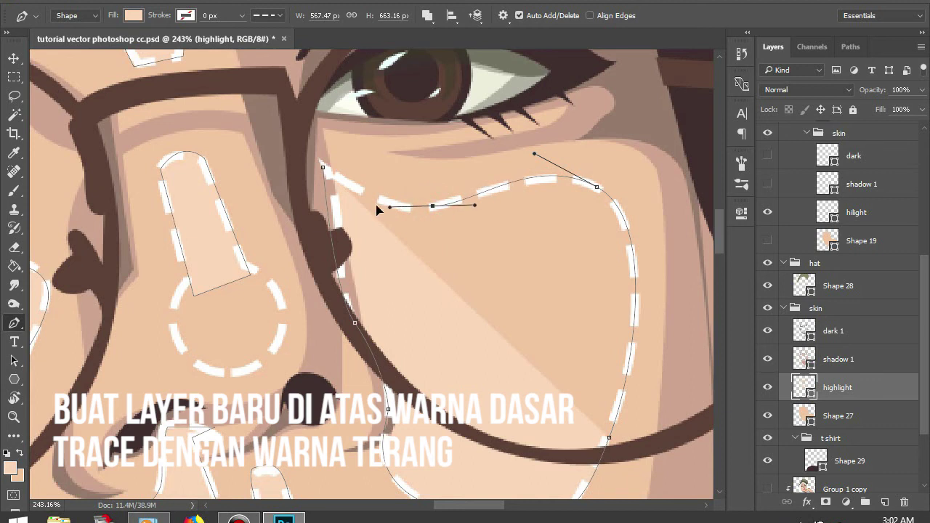
{"action": "scroll", "coordinate": [307, 147], "scroll_direction": "down", "scroll_amount": 4}
{"action": "scroll", "coordinate": [342, 280], "scroll_direction": "up", "scroll_amount": 2}
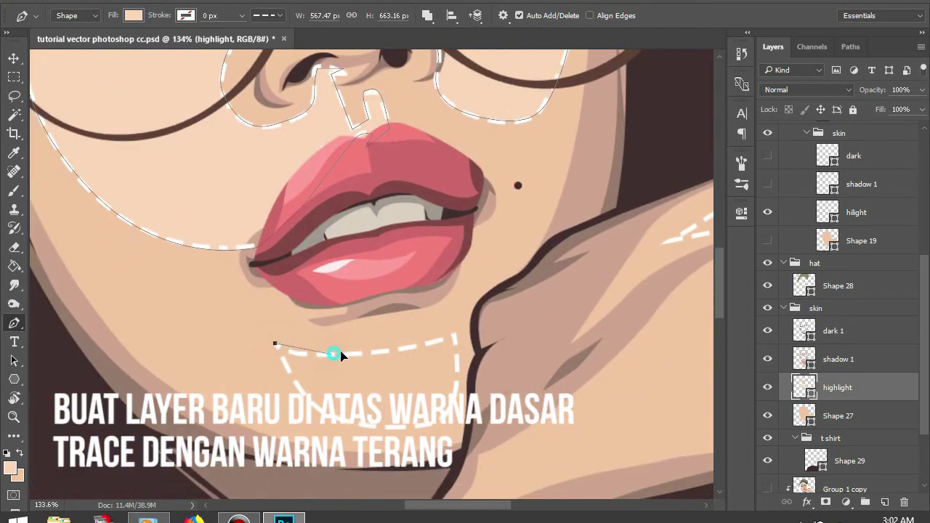
{"action": "scroll", "coordinate": [370, 363], "scroll_direction": "up", "scroll_amount": 3}
{"action": "left_click_drag", "start_coordinate": [380, 345], "coordinate": [470, 320]}
{"action": "left_click", "coordinate": [513, 318]}
{"action": "left_click_drag", "start_coordinate": [464, 467], "coordinate": [390, 487]}
{"action": "left_click", "coordinate": [203, 329]}
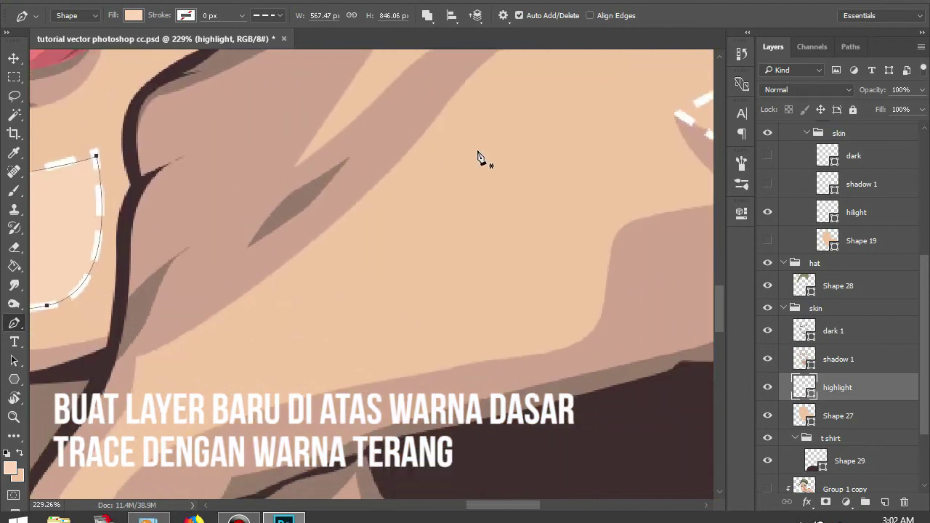
Add two curved highlight shapes on the hand.
{"action": "scroll", "coordinate": [477, 160], "scroll_direction": "right", "scroll_amount": 5}
{"action": "scroll", "coordinate": [346, 252], "scroll_direction": "up", "scroll_amount": 1}
{"action": "left_click", "coordinate": [344, 241]}
{"action": "left_click_drag", "start_coordinate": [434, 188], "coordinate": [475, 178]}
{"action": "left_click", "coordinate": [344, 241]}
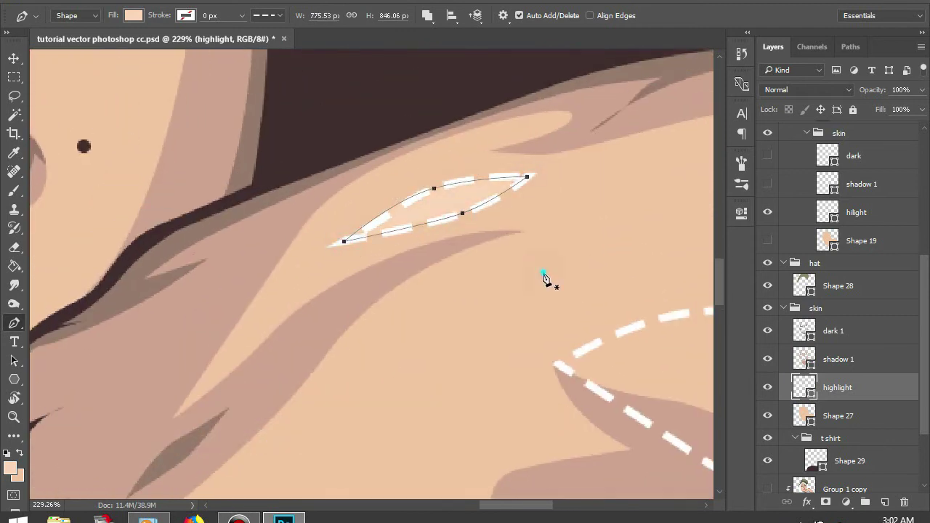
{"action": "scroll", "coordinate": [546, 276], "scroll_direction": "down", "scroll_amount": 2}
{"action": "scroll", "coordinate": [437, 269], "scroll_direction": "right", "scroll_amount": 5}
{"action": "scroll", "coordinate": [301, 266], "scroll_direction": "down", "scroll_amount": 2}
{"action": "left_click", "coordinate": [305, 260]}
{"action": "left_click_drag", "start_coordinate": [426, 227], "coordinate": [479, 247]}
{"action": "left_click", "coordinate": [575, 436]}
{"action": "left_click", "coordinate": [305, 260]}
{"action": "scroll", "coordinate": [307, 264], "scroll_direction": "down", "scroll_amount": 3}
{"action": "scroll", "coordinate": [347, 243], "scroll_direction": "left", "scroll_amount": 3}
{"action": "scroll", "coordinate": [337, 211], "scroll_direction": "up", "scroll_amount": 2}
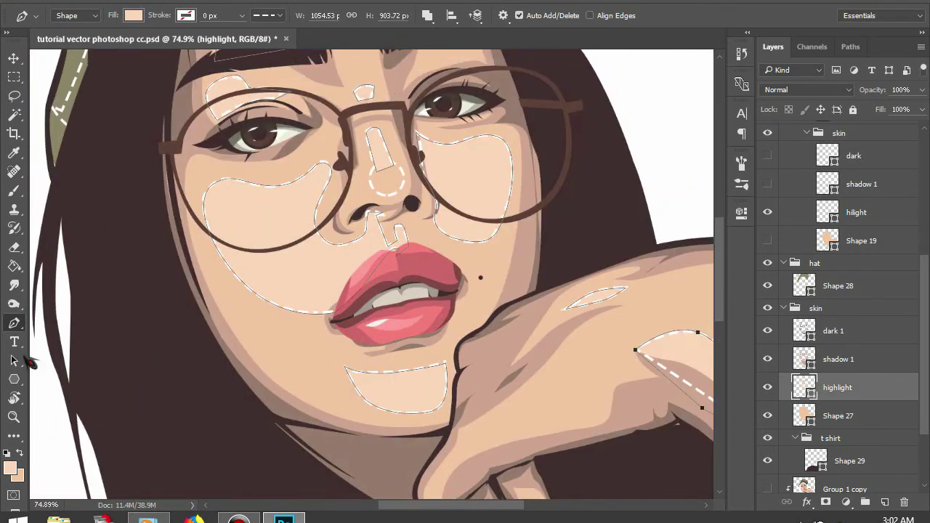
Draw an ellipse highlight over the nose tip, combined with the existing highlight shape.
{"action": "right_click", "coordinate": [14, 379]}
{"action": "left_click", "coordinate": [80, 410]}
{"action": "scroll", "coordinate": [385, 191], "scroll_direction": "up", "scroll_amount": 3}
{"action": "left_click", "coordinate": [428, 15]}
{"action": "left_click", "coordinate": [476, 48]}
{"action": "left_click_drag", "start_coordinate": [328, 187], "coordinate": [416, 275]}
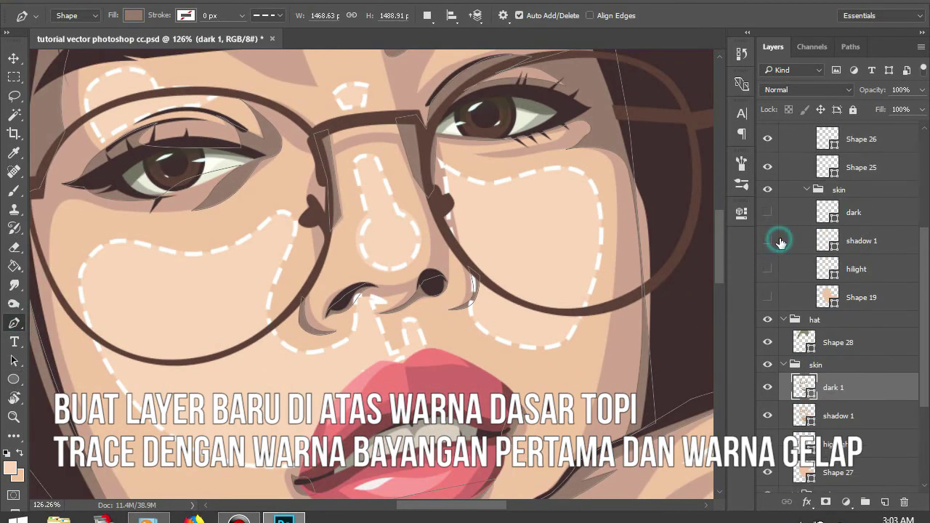
Show the shadow 1 tracing guides, make the dark guide layer active, and collapse the skin guide group.
{"action": "left_click", "coordinate": [780, 242]}
{"action": "left_click", "coordinate": [835, 216]}
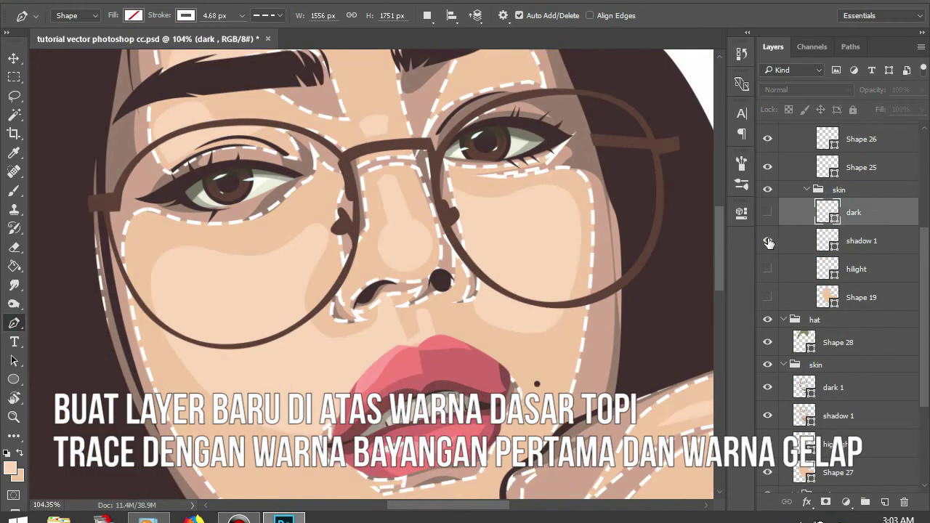
{"action": "scroll", "coordinate": [509, 287], "scroll_direction": "down", "scroll_amount": 3}
{"action": "scroll", "coordinate": [474, 286], "scroll_direction": "down", "scroll_amount": 3}
{"action": "scroll", "coordinate": [600, 242], "scroll_direction": "down", "scroll_amount": 1}
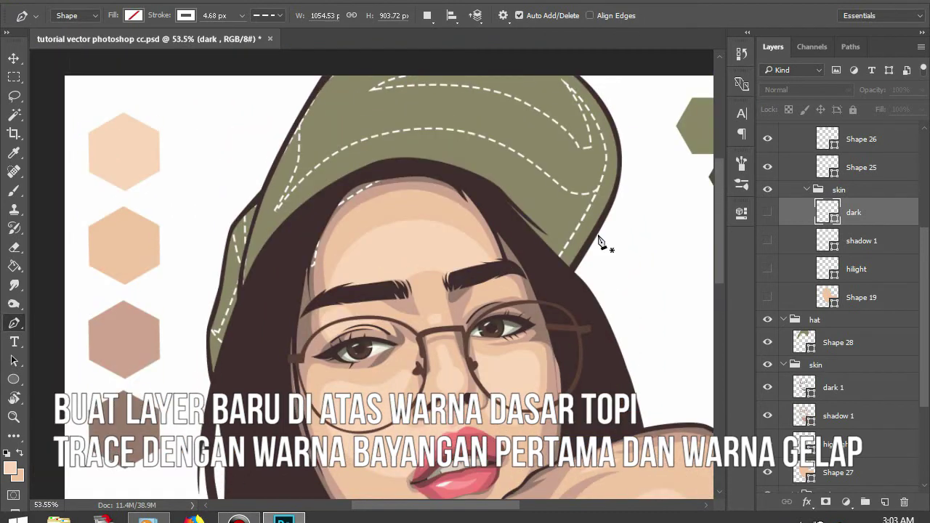
{"action": "left_click", "coordinate": [811, 189]}
Add a new layer above hat base Shape 28 and set the foreground to the olive shadow colour.
{"action": "left_click", "coordinate": [836, 229]}
{"action": "left_click", "coordinate": [884, 502]}
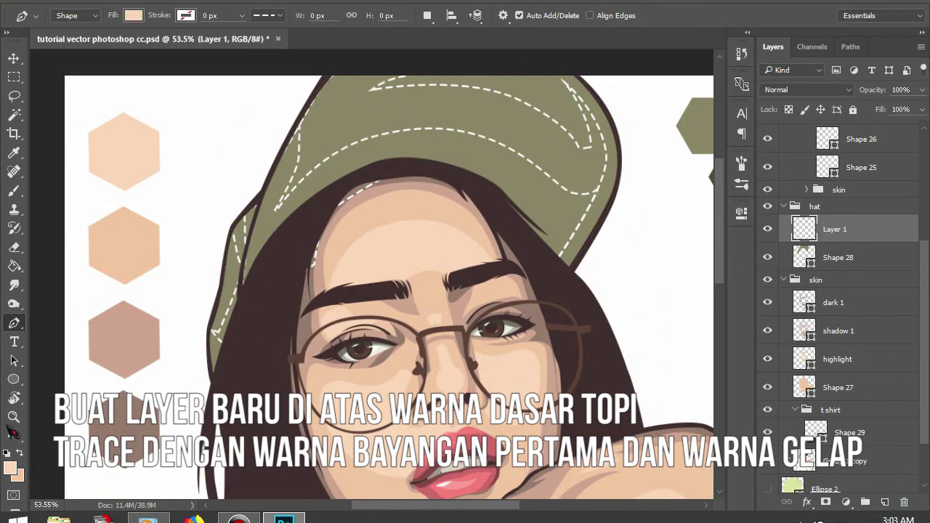
{"action": "scroll", "coordinate": [320, 298], "scroll_direction": "down", "scroll_amount": 3}
{"action": "left_click", "coordinate": [12, 469]}
{"action": "left_click", "coordinate": [656, 166]}
{"action": "left_click", "coordinate": [847, 272]}
{"action": "scroll", "coordinate": [407, 191], "scroll_direction": "up", "scroll_amount": 1}
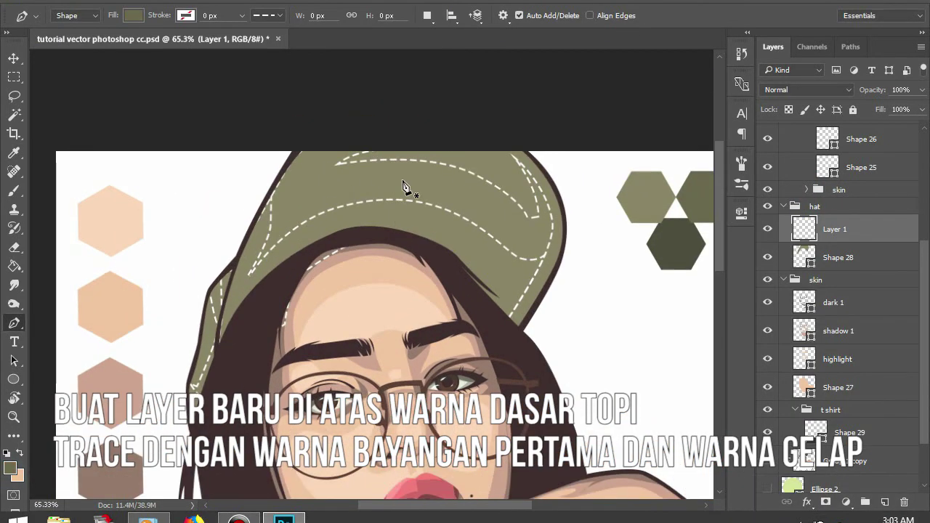
{"action": "scroll", "coordinate": [393, 182], "scroll_direction": "up", "scroll_amount": 3}
Pen-trace the olive shadow down the cap's left side and along its upper edge.
{"action": "left_click_drag", "start_coordinate": [304, 204], "coordinate": [281, 223]}
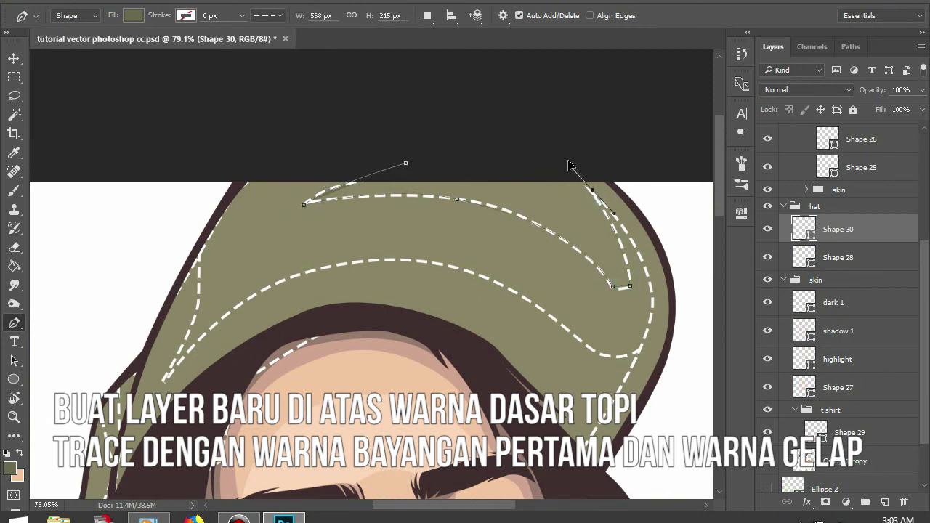
{"action": "scroll", "coordinate": [656, 274], "scroll_direction": "down", "scroll_amount": 2}
{"action": "left_click_drag", "start_coordinate": [256, 305], "coordinate": [228, 346]}
{"action": "scroll", "coordinate": [269, 391], "scroll_direction": "down", "scroll_amount": 10}
{"action": "scroll", "coordinate": [270, 390], "scroll_direction": "left", "scroll_amount": 8}
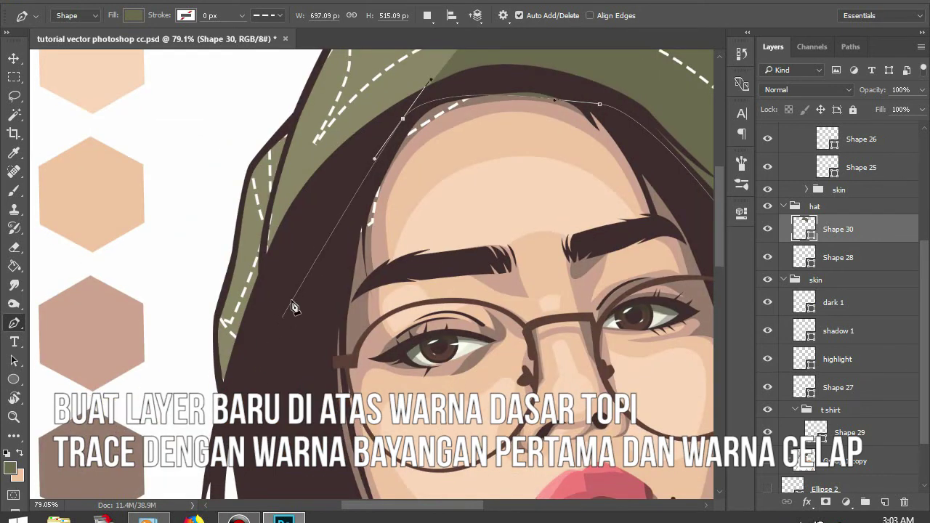
{"action": "scroll", "coordinate": [276, 305], "scroll_direction": "up", "scroll_amount": 1}
{"action": "left_click_drag", "start_coordinate": [261, 290], "coordinate": [268, 263]}
{"action": "left_click_drag", "start_coordinate": [282, 196], "coordinate": [282, 383]}
{"action": "left_click", "coordinate": [352, 210]}
{"action": "left_click", "coordinate": [409, 128]}
{"action": "left_click", "coordinate": [557, 134]}
Continue the shadow outline down the cap's lower edge and close the shape as Shape 30.
{"action": "left_click_drag", "start_coordinate": [251, 310], "coordinate": [306, 178]}
{"action": "left_click", "coordinate": [458, 196]}
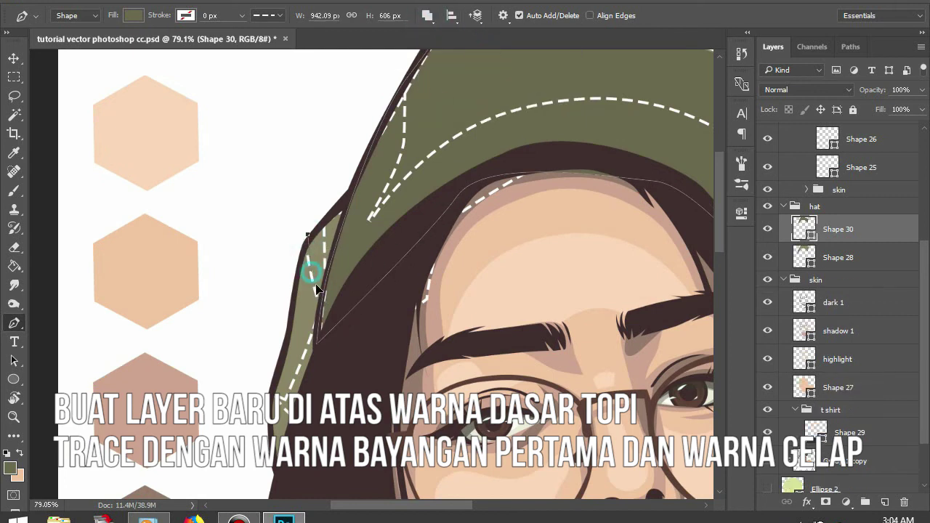
{"action": "left_click", "coordinate": [286, 397]}
{"action": "left_click", "coordinate": [280, 476]}
{"action": "left_click", "coordinate": [329, 311]}
{"action": "left_click", "coordinate": [349, 204]}
{"action": "left_click", "coordinate": [308, 235]}
{"action": "scroll", "coordinate": [436, 291], "scroll_direction": "down", "scroll_amount": 3}
Create a new empty layer and set the foreground to the darkest olive swatch for the Pen tool.
{"action": "key", "text": "i"}
{"action": "left_click", "coordinate": [10, 469]}
{"action": "left_click", "coordinate": [560, 251]}
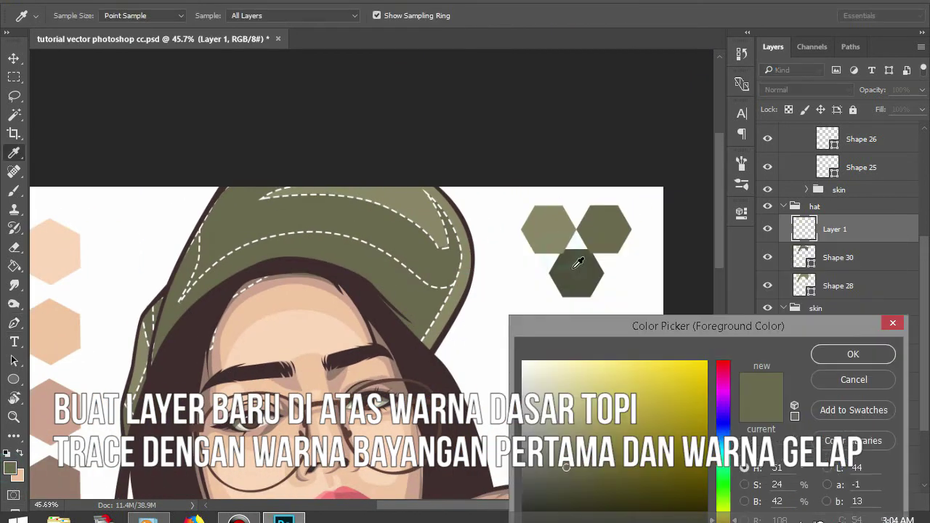
{"action": "left_click", "coordinate": [825, 354]}
{"action": "key", "text": "p"}
{"action": "scroll", "coordinate": [579, 323], "scroll_direction": "up", "scroll_amount": 3}
{"action": "scroll", "coordinate": [580, 323], "scroll_direction": "down", "scroll_amount": 1}
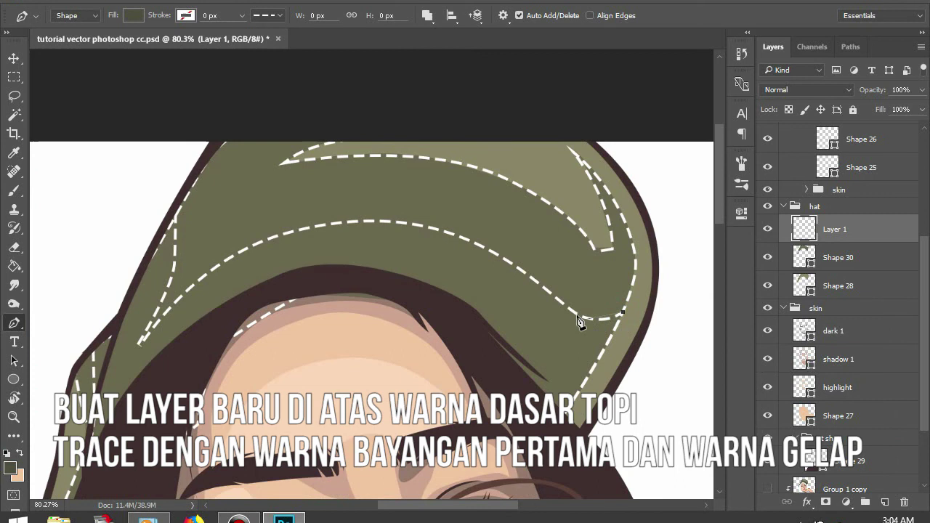
Trace the darker olive shadow along the cap's brim and close the shape.
{"action": "left_click", "coordinate": [622, 313]}
{"action": "left_click", "coordinate": [555, 298]}
{"action": "left_click_drag", "start_coordinate": [141, 340], "coordinate": [293, 127]}
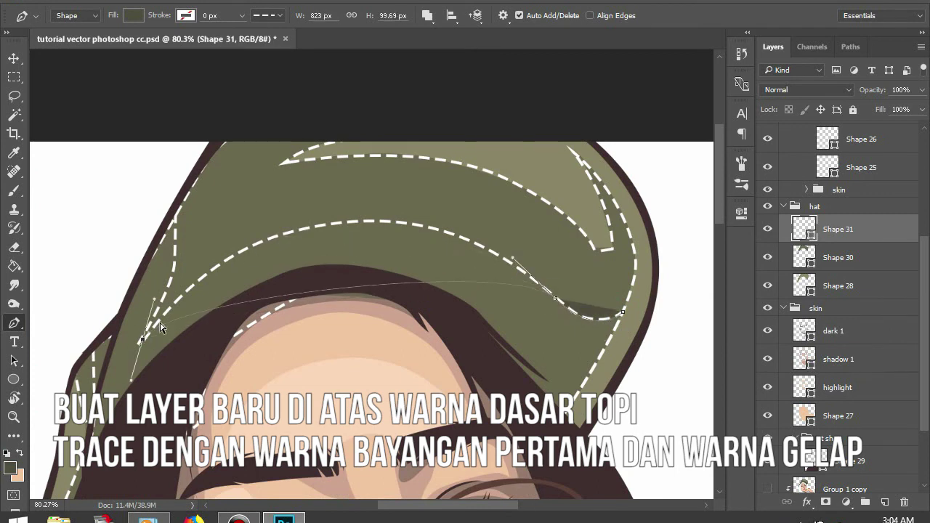
{"action": "left_click_drag", "start_coordinate": [556, 295], "coordinate": [516, 245]}
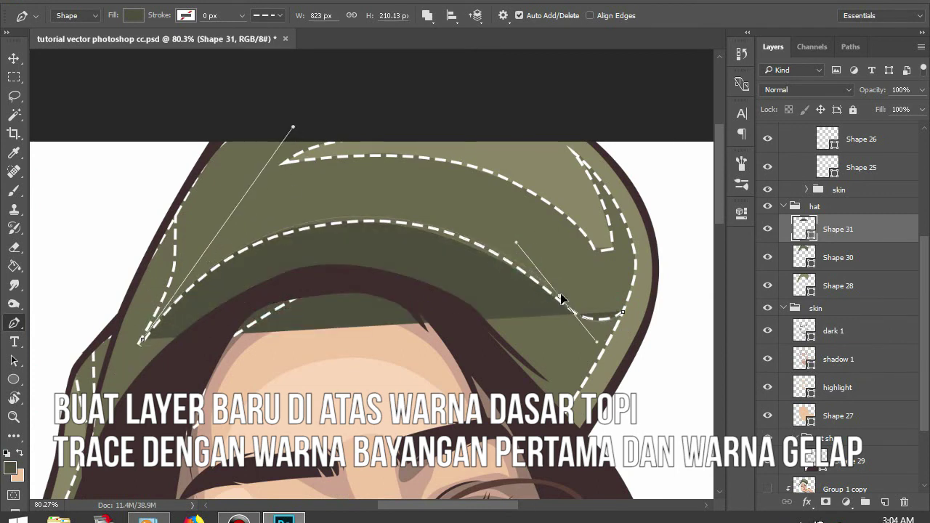
{"action": "left_click", "coordinate": [177, 204]}
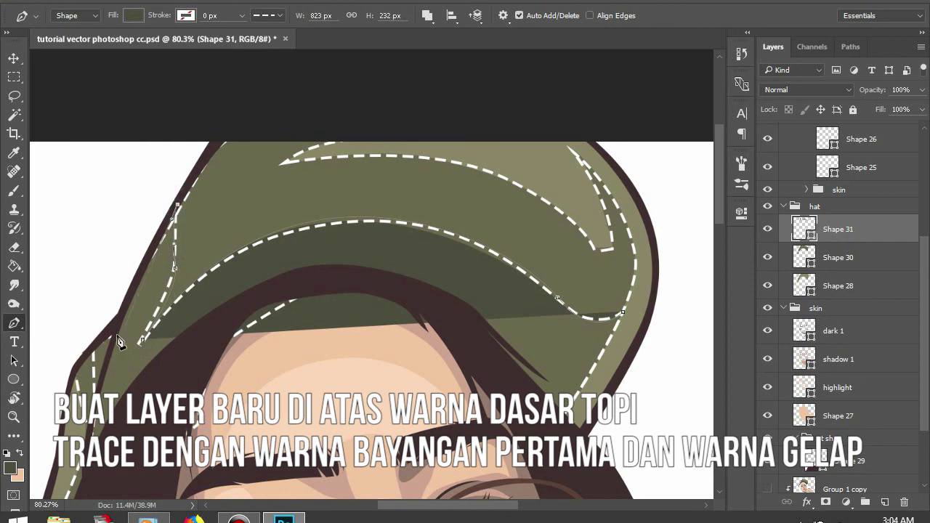
{"action": "left_click_drag", "start_coordinate": [92, 373], "coordinate": [145, 314]}
{"action": "left_click", "coordinate": [137, 370]}
{"action": "left_click", "coordinate": [432, 180]}
{"action": "left_click", "coordinate": [613, 309]}
{"action": "left_click", "coordinate": [678, 205]}
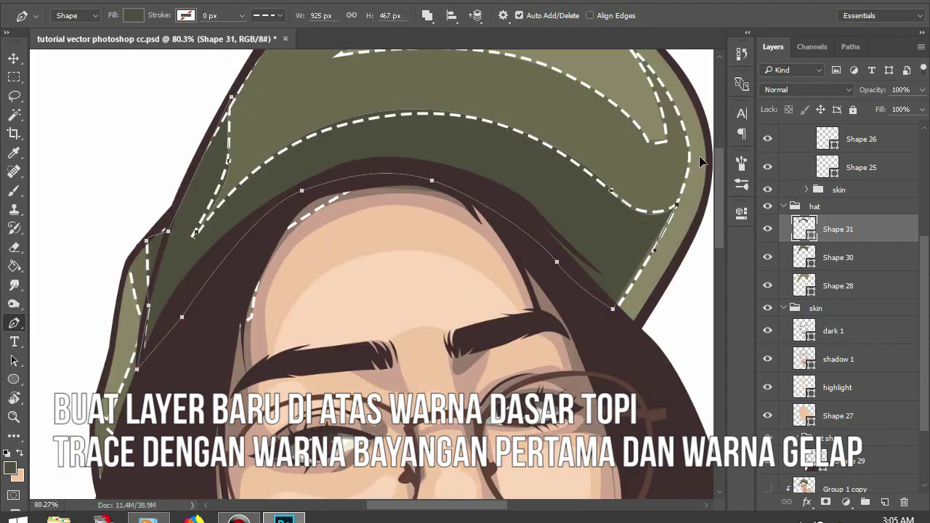
Clip the brim shadow layer into the Shape 30 shadow and select the hat group.
{"action": "right_click", "coordinate": [849, 231]}
{"action": "left_click", "coordinate": [565, 314]}
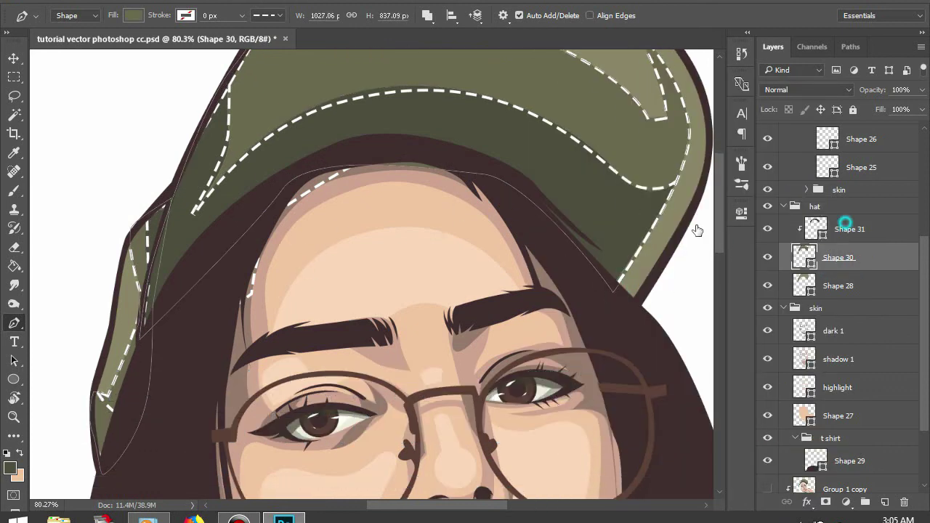
{"action": "scroll", "coordinate": [166, 201], "scroll_direction": "up", "scroll_amount": 1}
{"action": "left_click", "coordinate": [815, 206]}
{"action": "scroll", "coordinate": [806, 226], "scroll_direction": "up", "scroll_amount": 3}
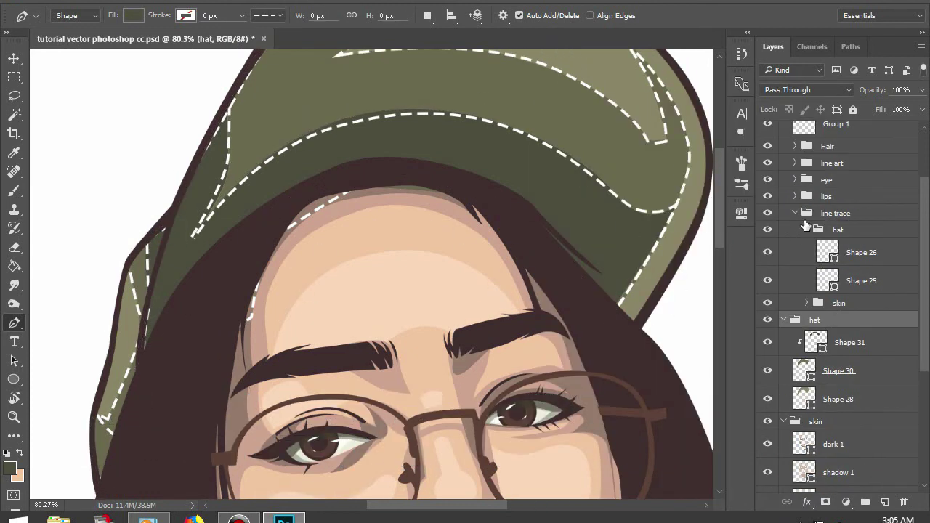
Collapse the hat tracing-guide subgroup in the Layers panel.
{"action": "left_click", "coordinate": [807, 230]}
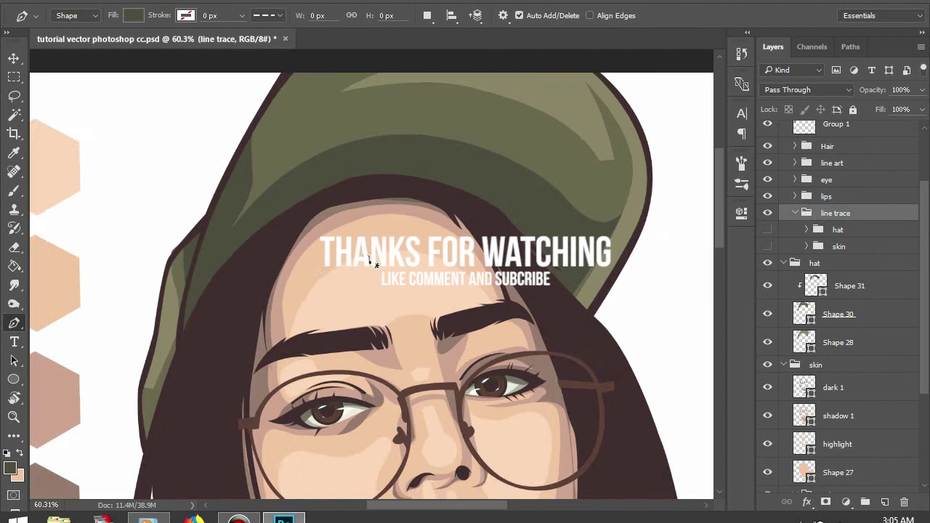